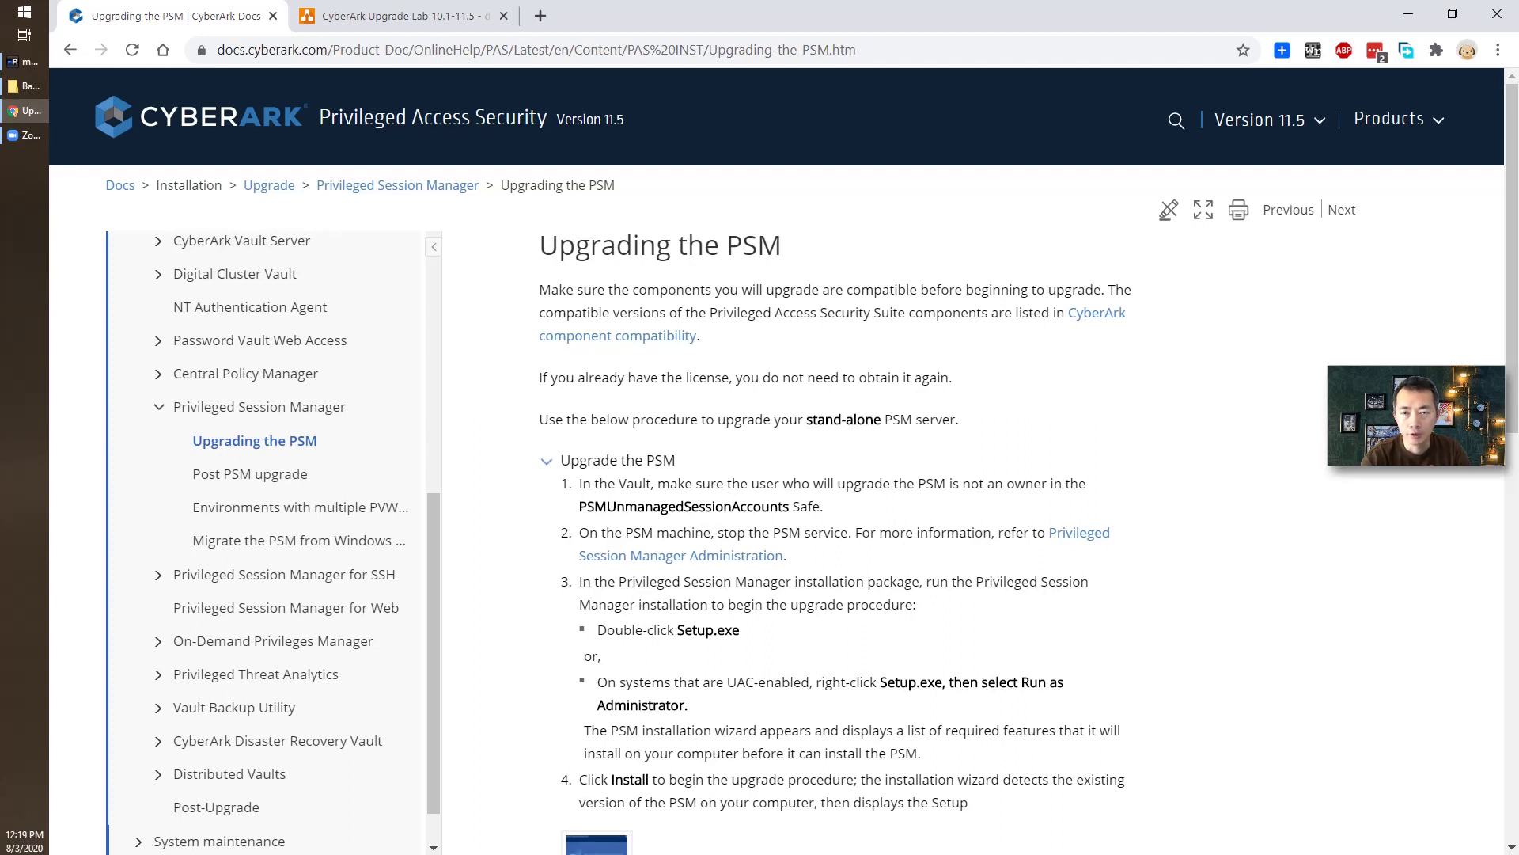
# Switch to the CyberArk Upgrade Lab 10.1-11.5 diagram of the Vault, PVWA, CPM, PSM and AD servers.
pyautogui.hotkey('ctrl', 'Tab')
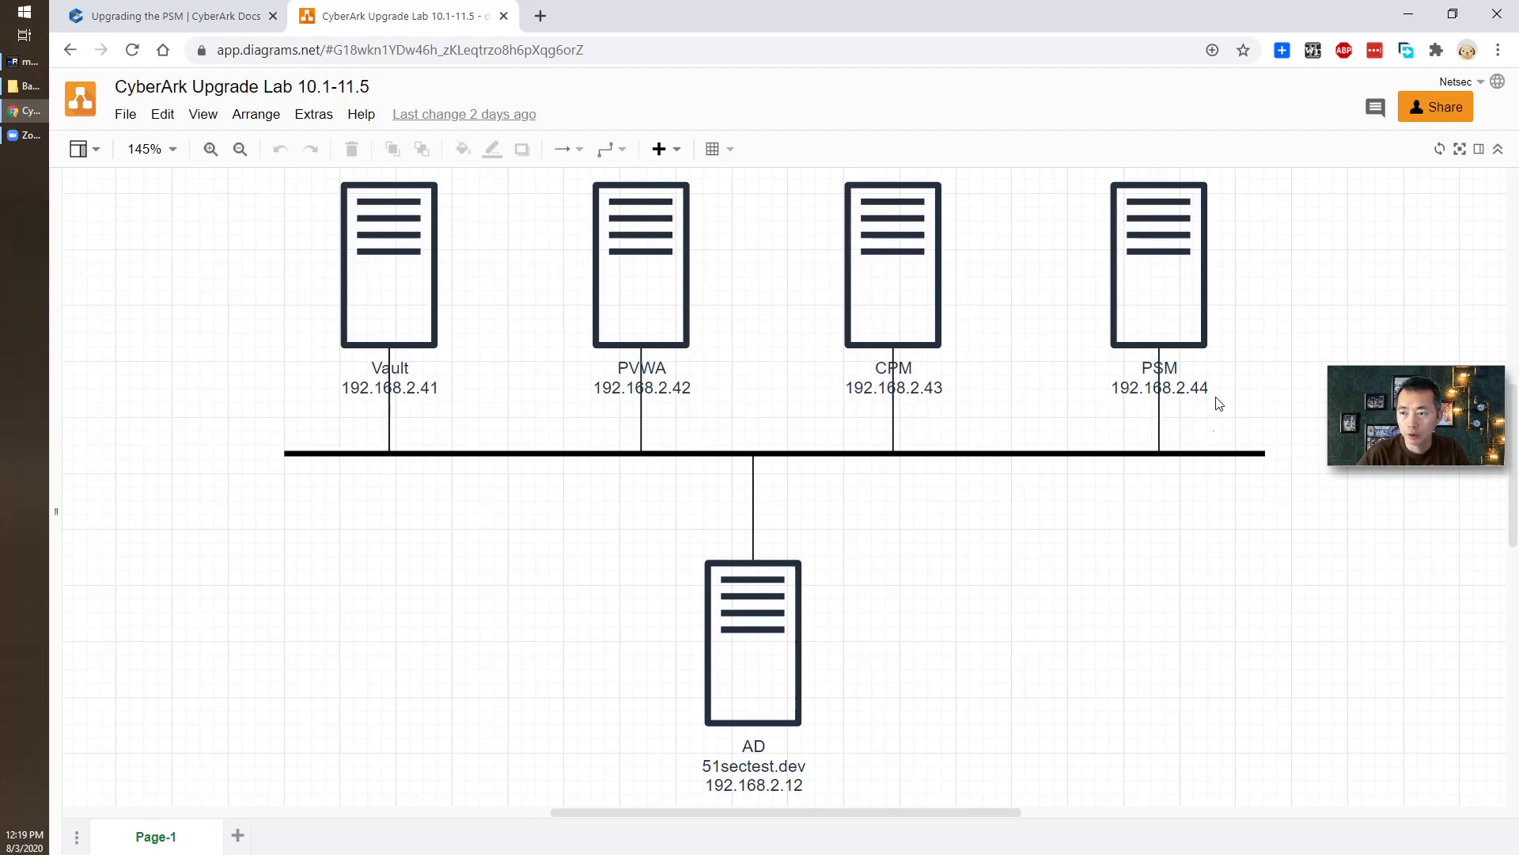
# Go back to the CyberArk Docs 'Upgrading the PSM' page for version 11.5.
pyautogui.click(226, 24)
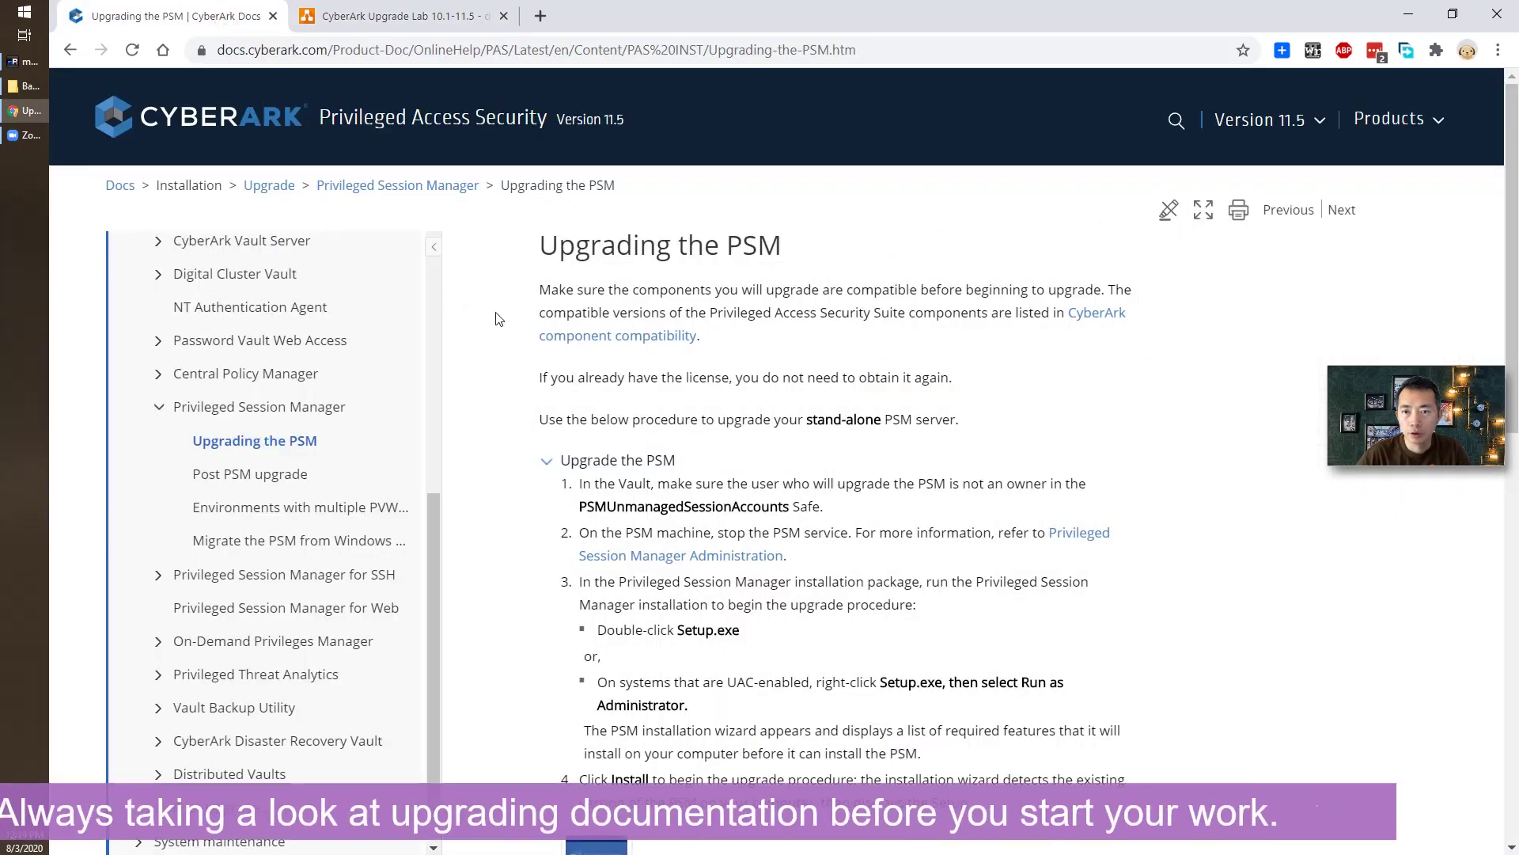
# Highlight step 1 on the PSMUnmanagedSessionAccounts Safe owner, then show PrivateArk's safes list on the Vault.
pyautogui.scroll(-1, 599, 418)
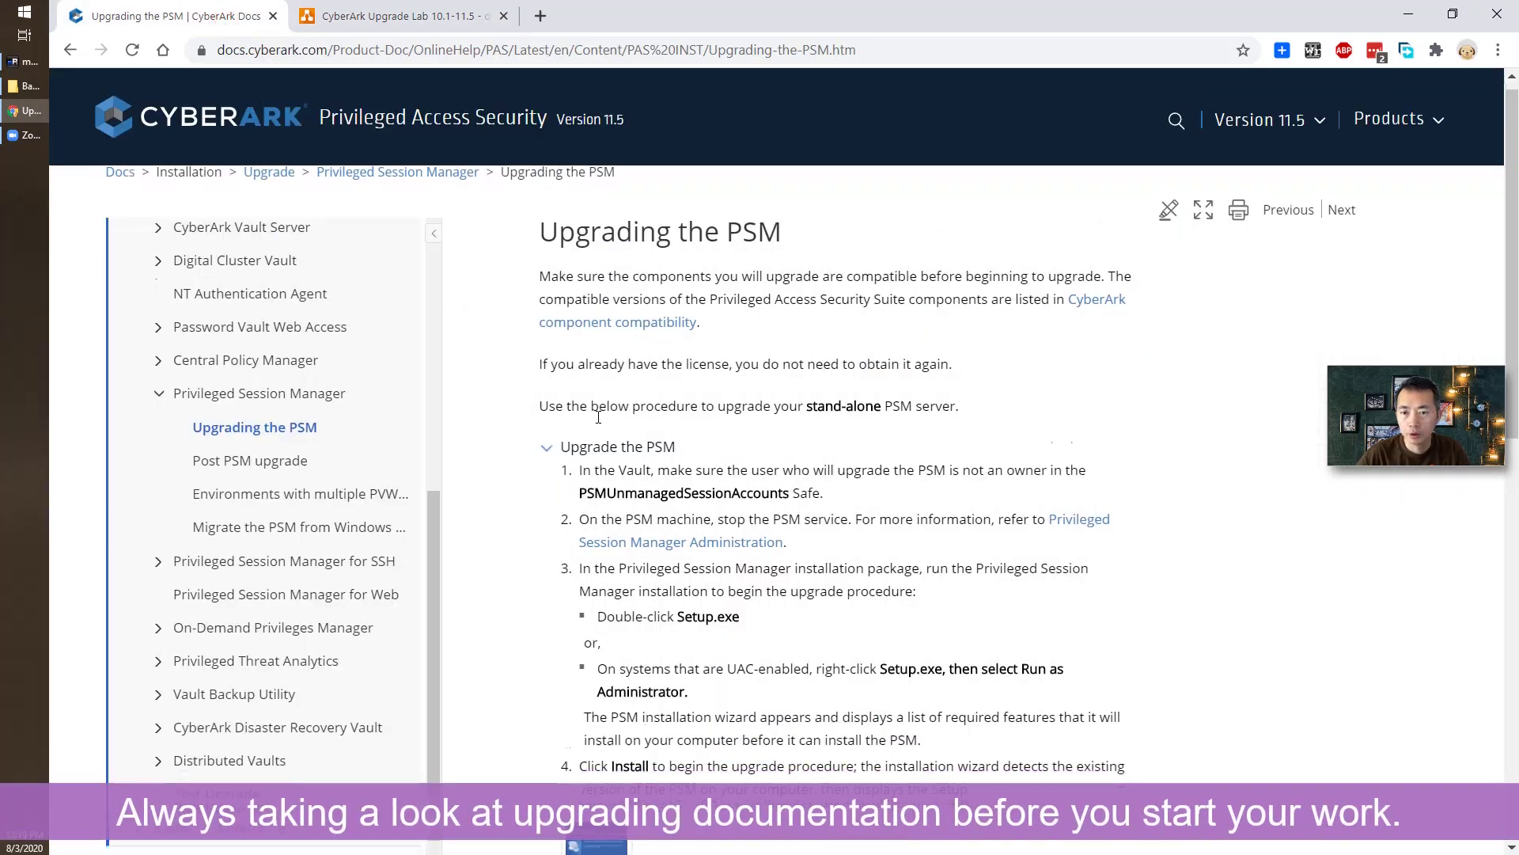
pyautogui.scroll(-2, 599, 418)
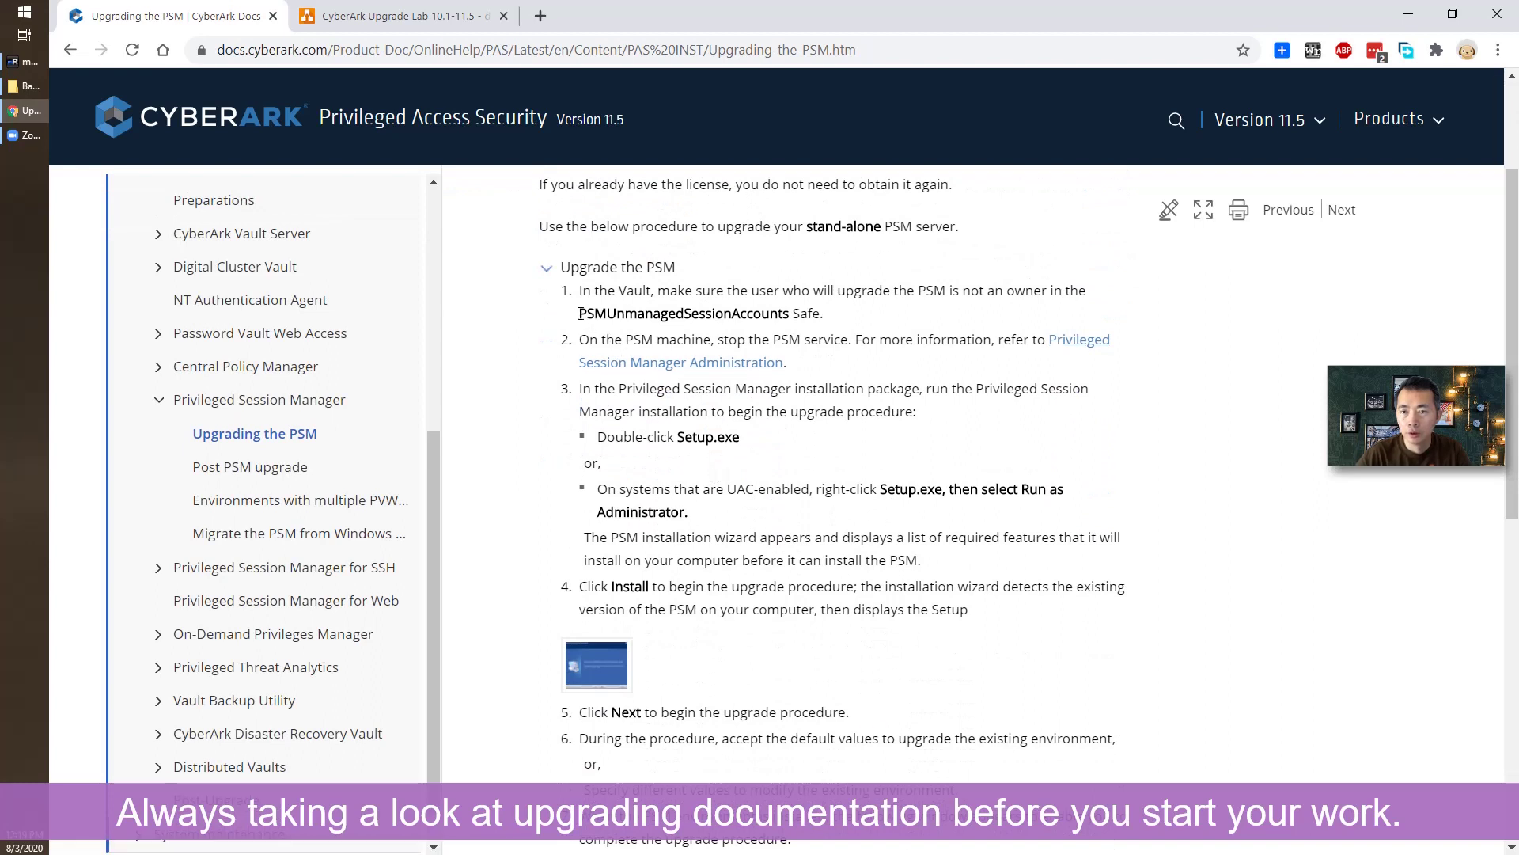
pyautogui.moveTo(581, 292); pyautogui.dragTo(823, 311)
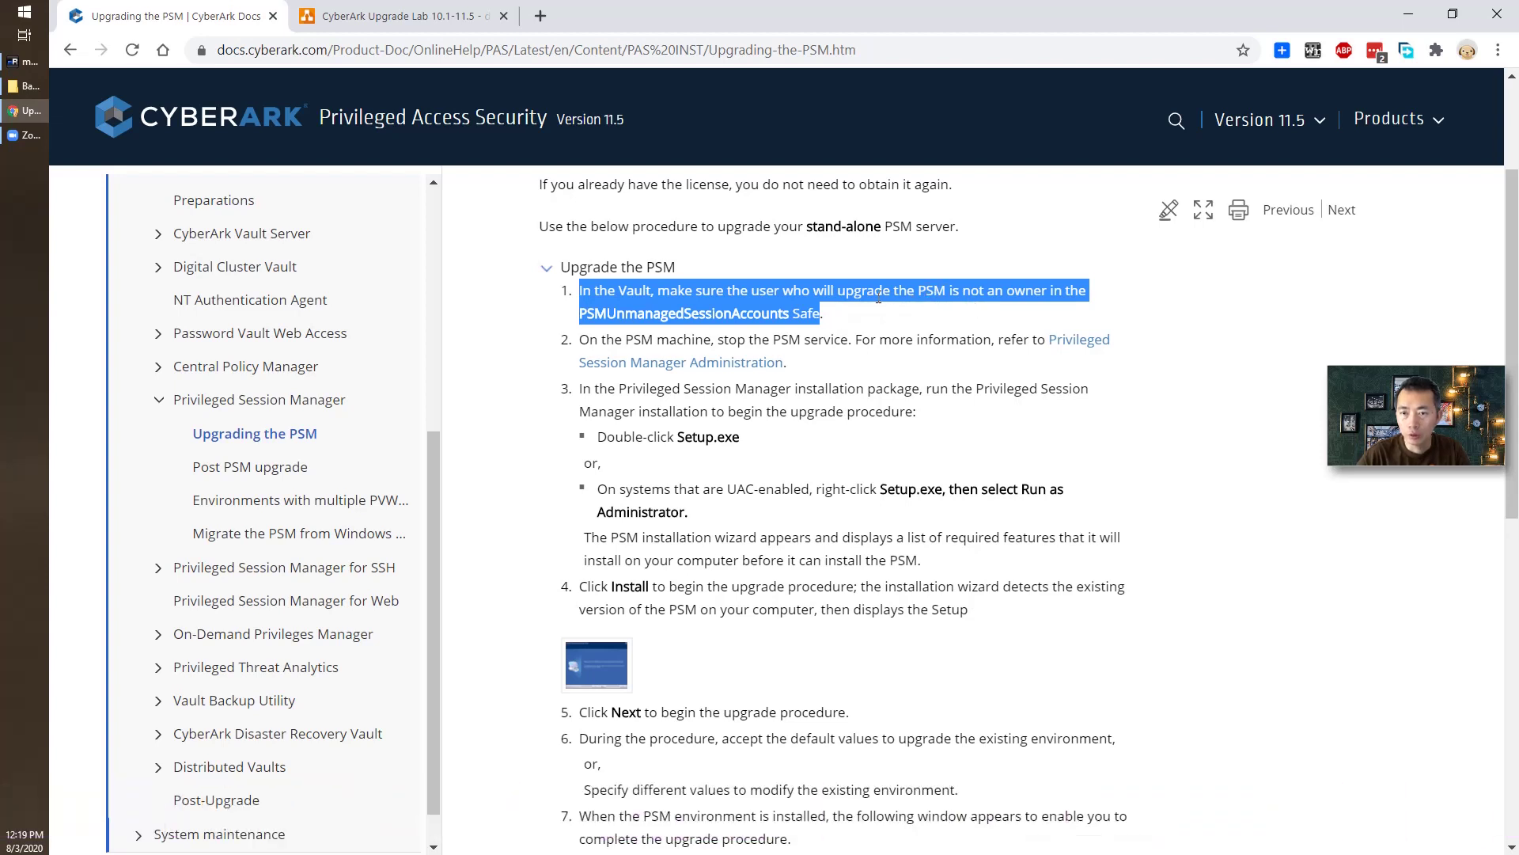
pyautogui.click(839, 310)
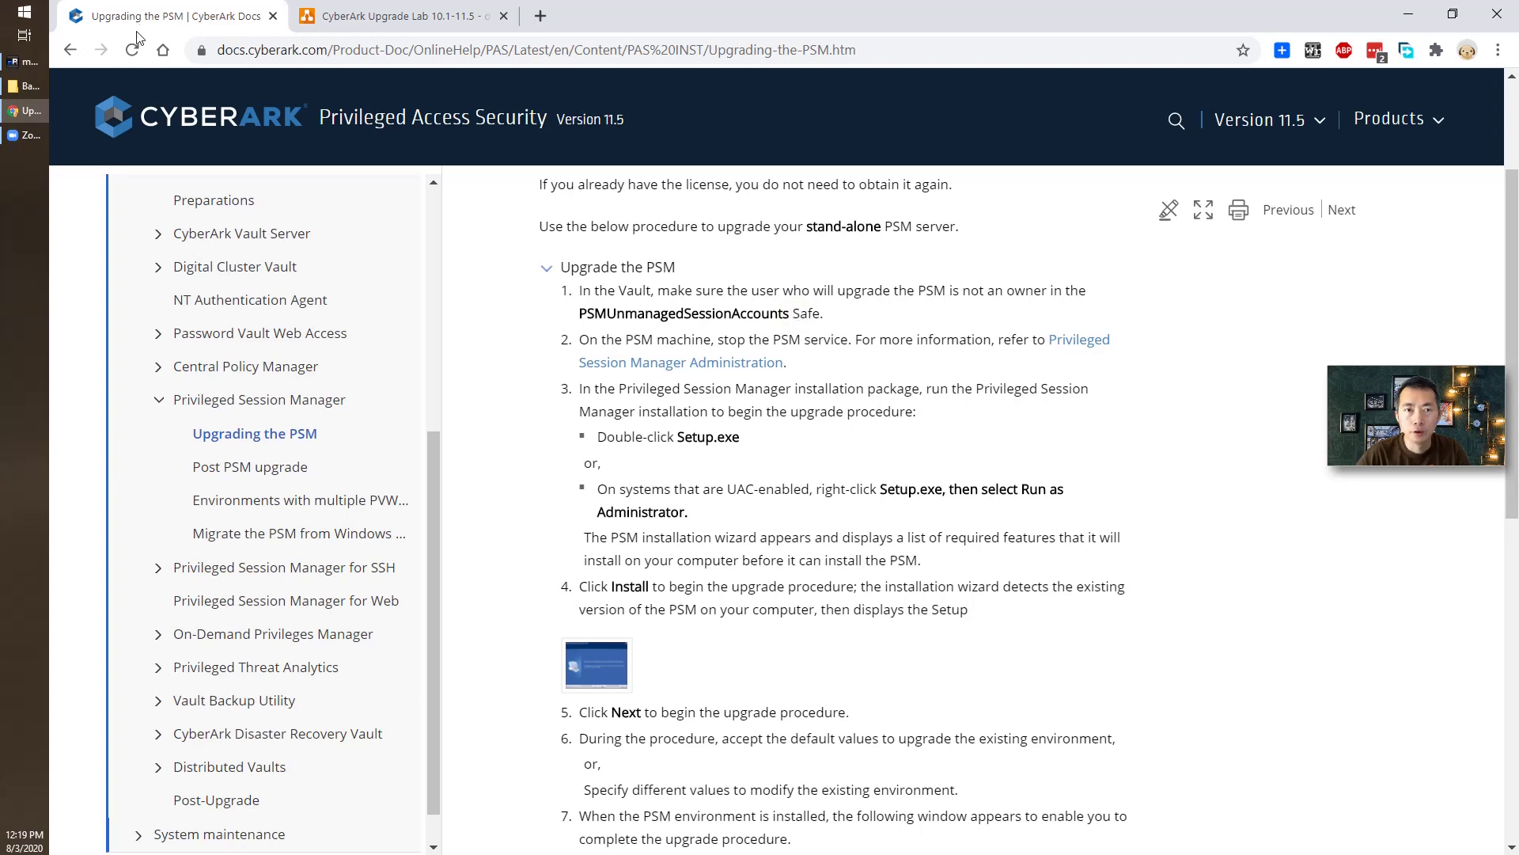
pyautogui.click(23, 61)
pyautogui.click(298, 271)
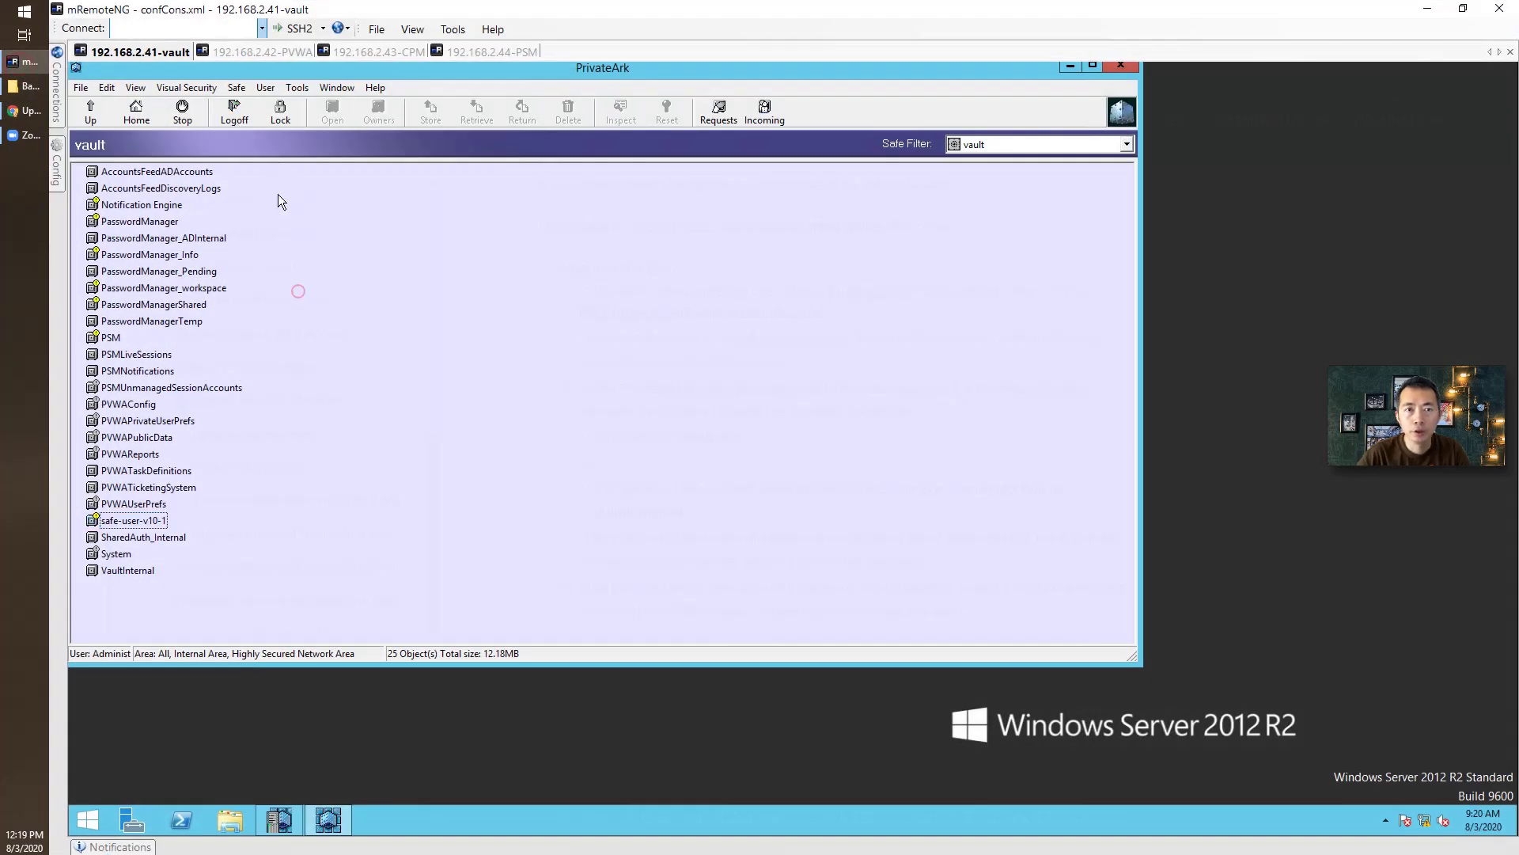
# Open the Owners list of the PSMUnmanagedSessionAccounts Safe in PrivateArk.
pyautogui.click(174, 519)
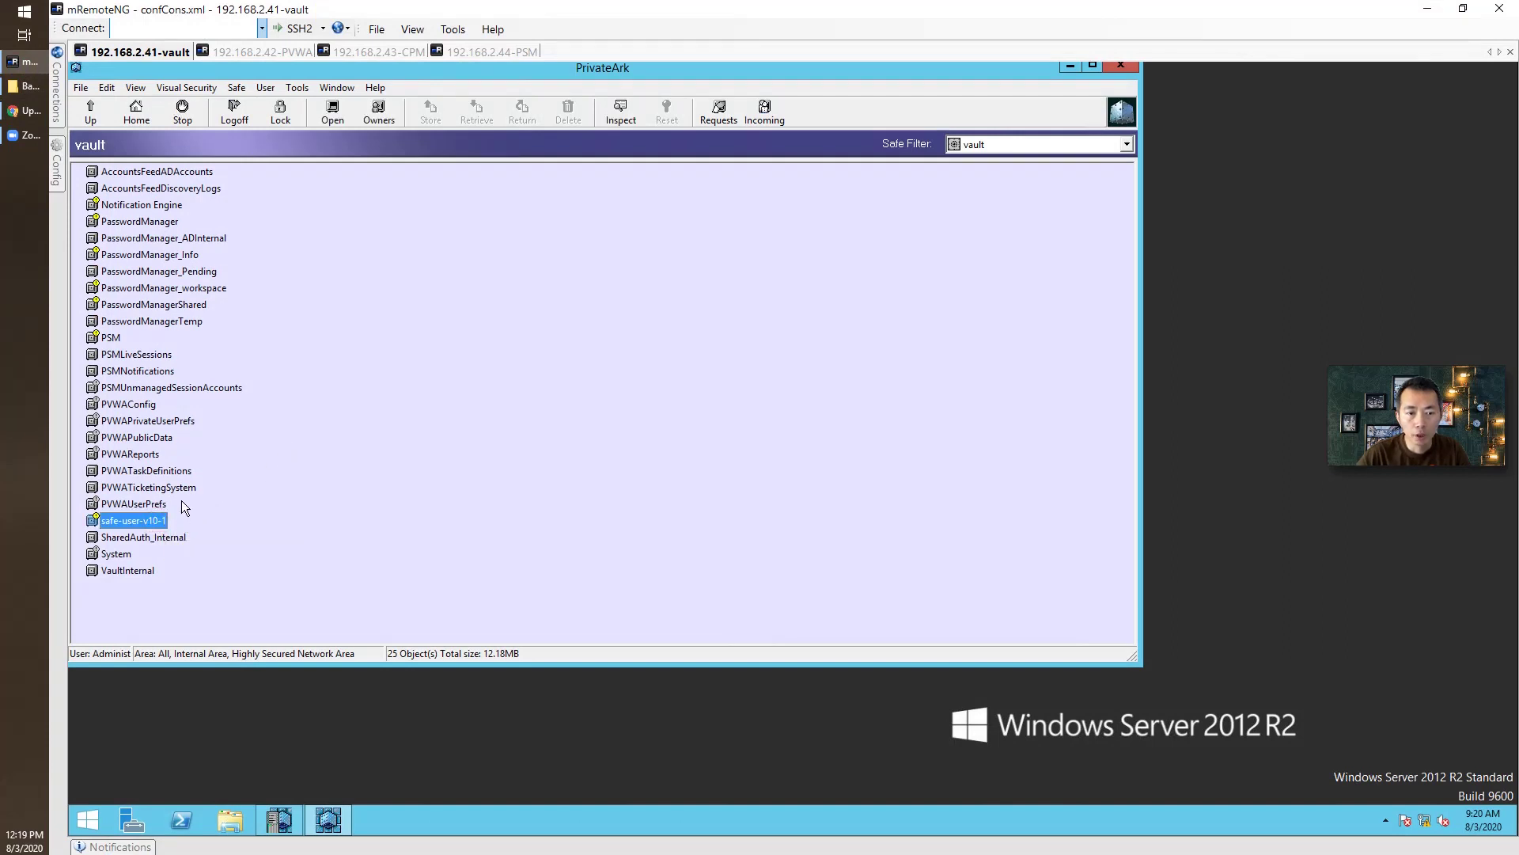
pyautogui.click(184, 386)
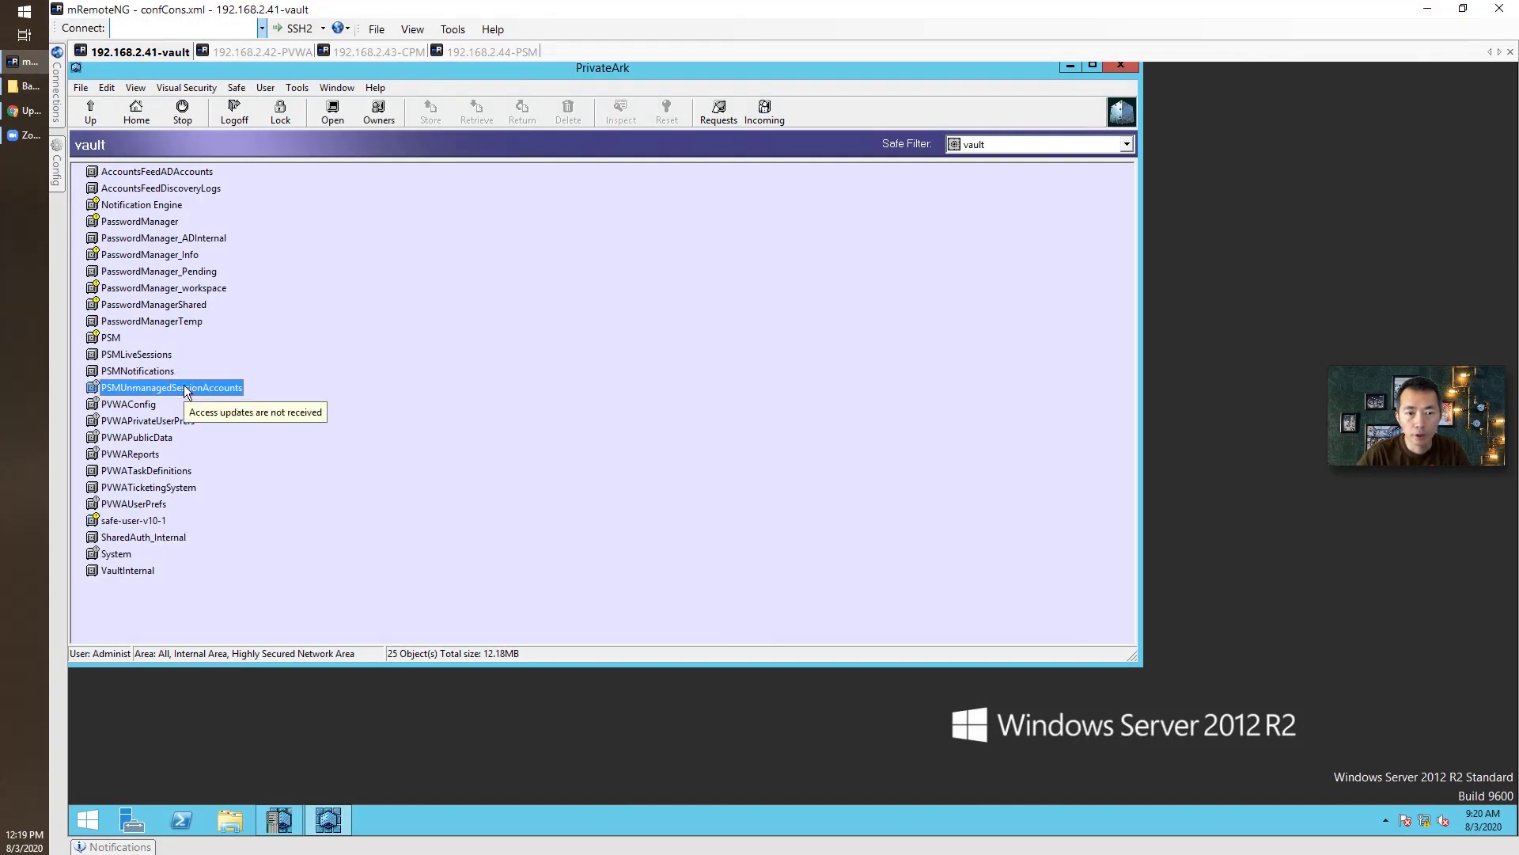
pyautogui.rightClick(234, 389)
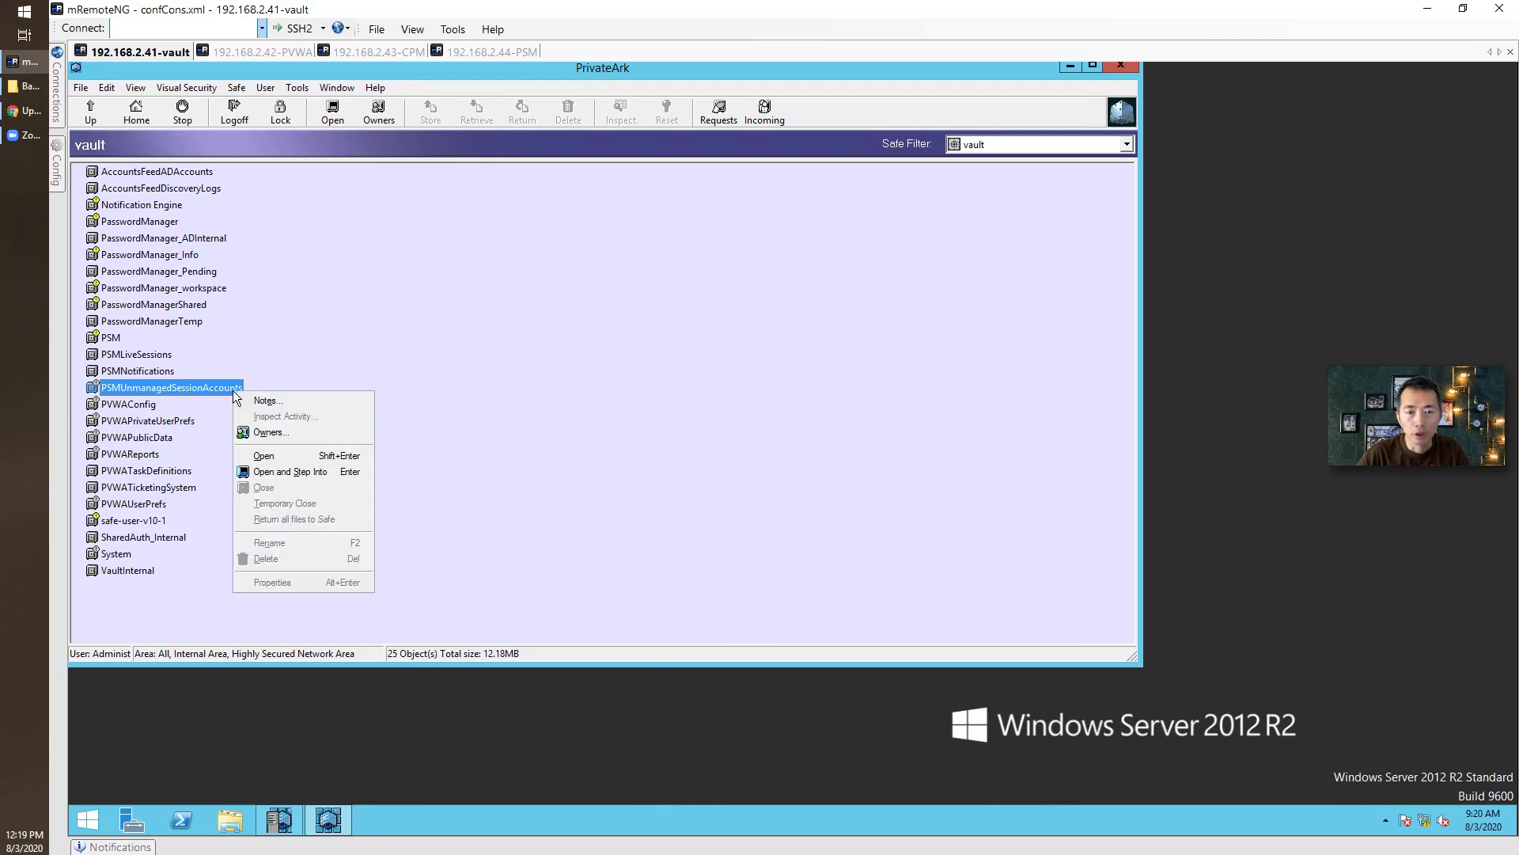
pyautogui.click(322, 432)
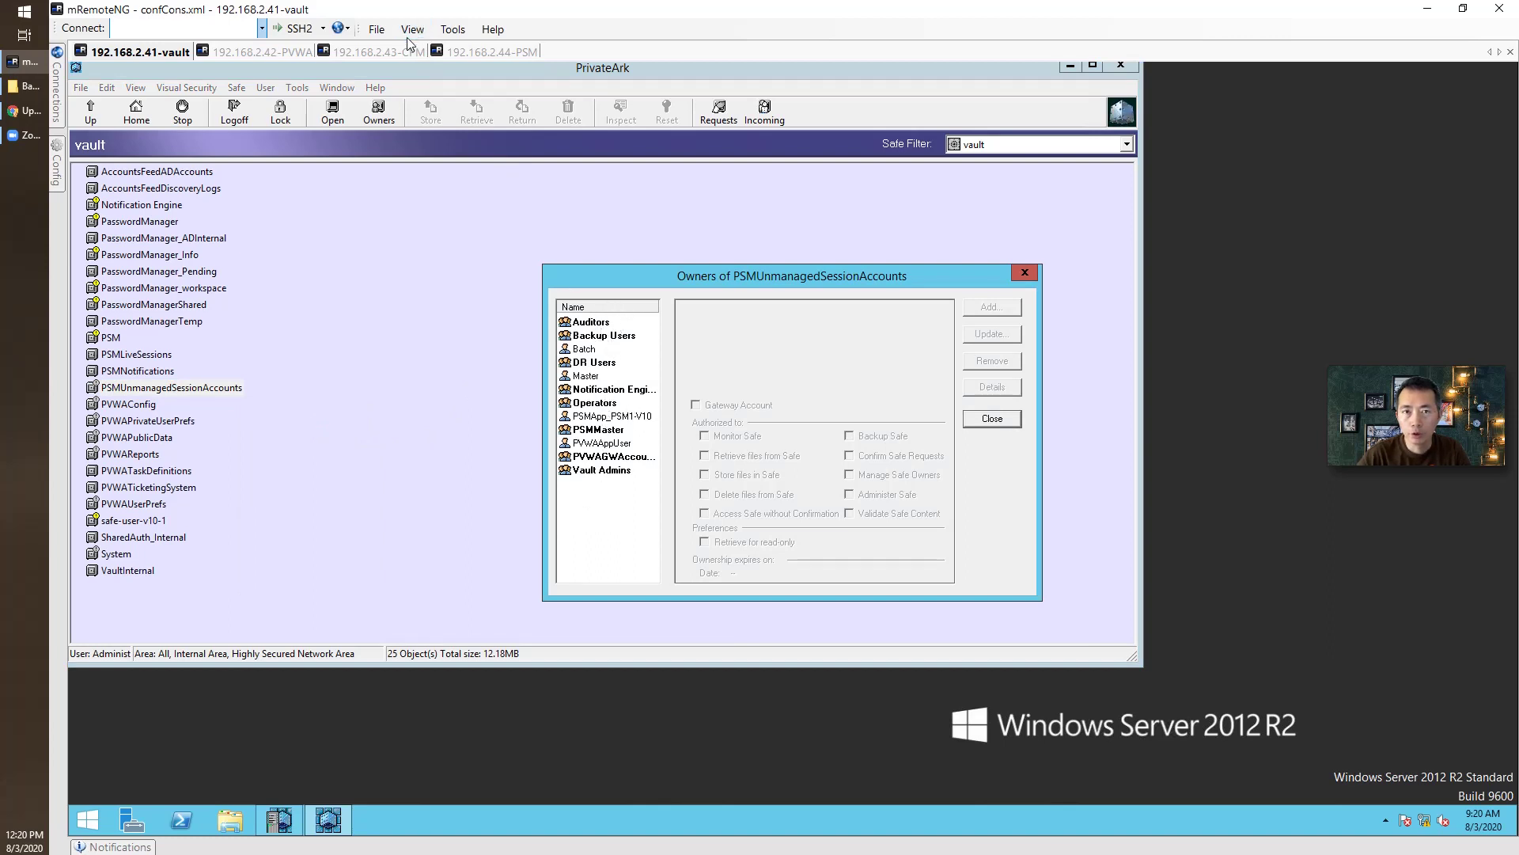
# Check the signed-in user's options on the PSM server's Start screen, then show Vault Admins' safe permissions.
pyautogui.click(486, 52)
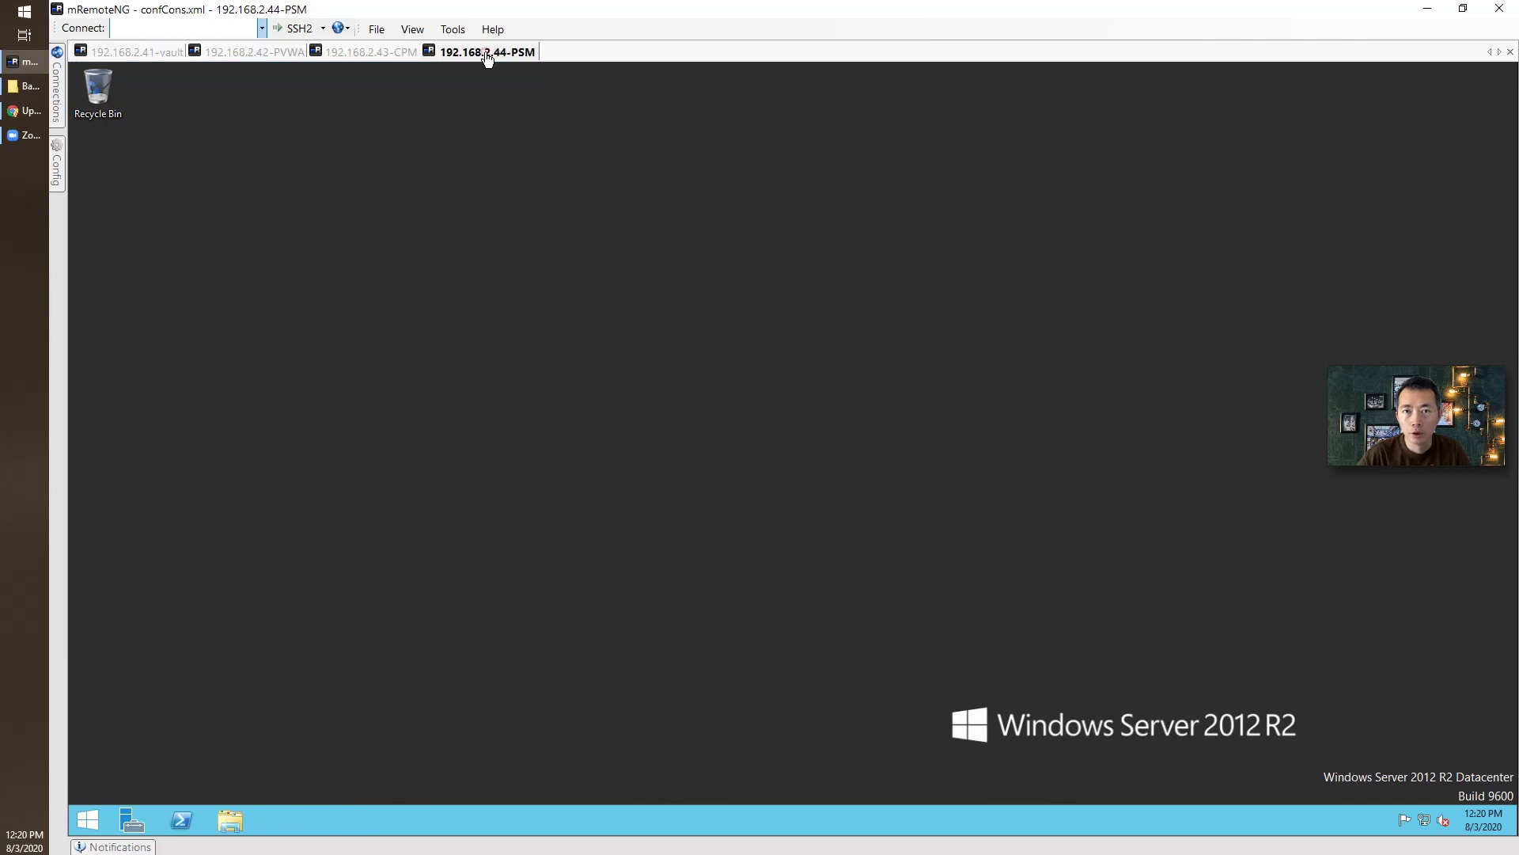
pyautogui.click(83, 823)
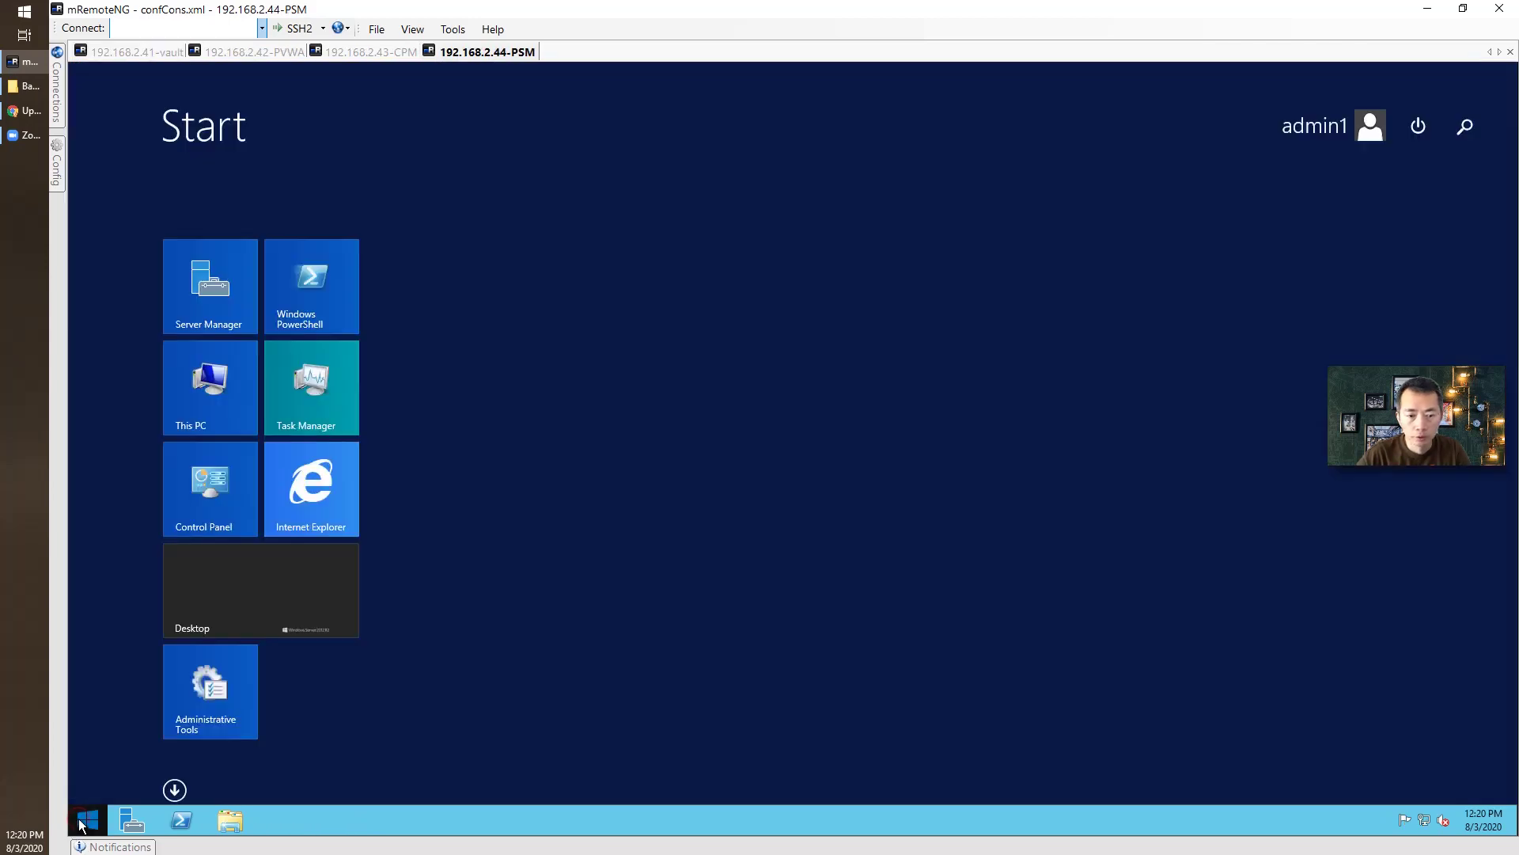
pyautogui.click(1361, 129)
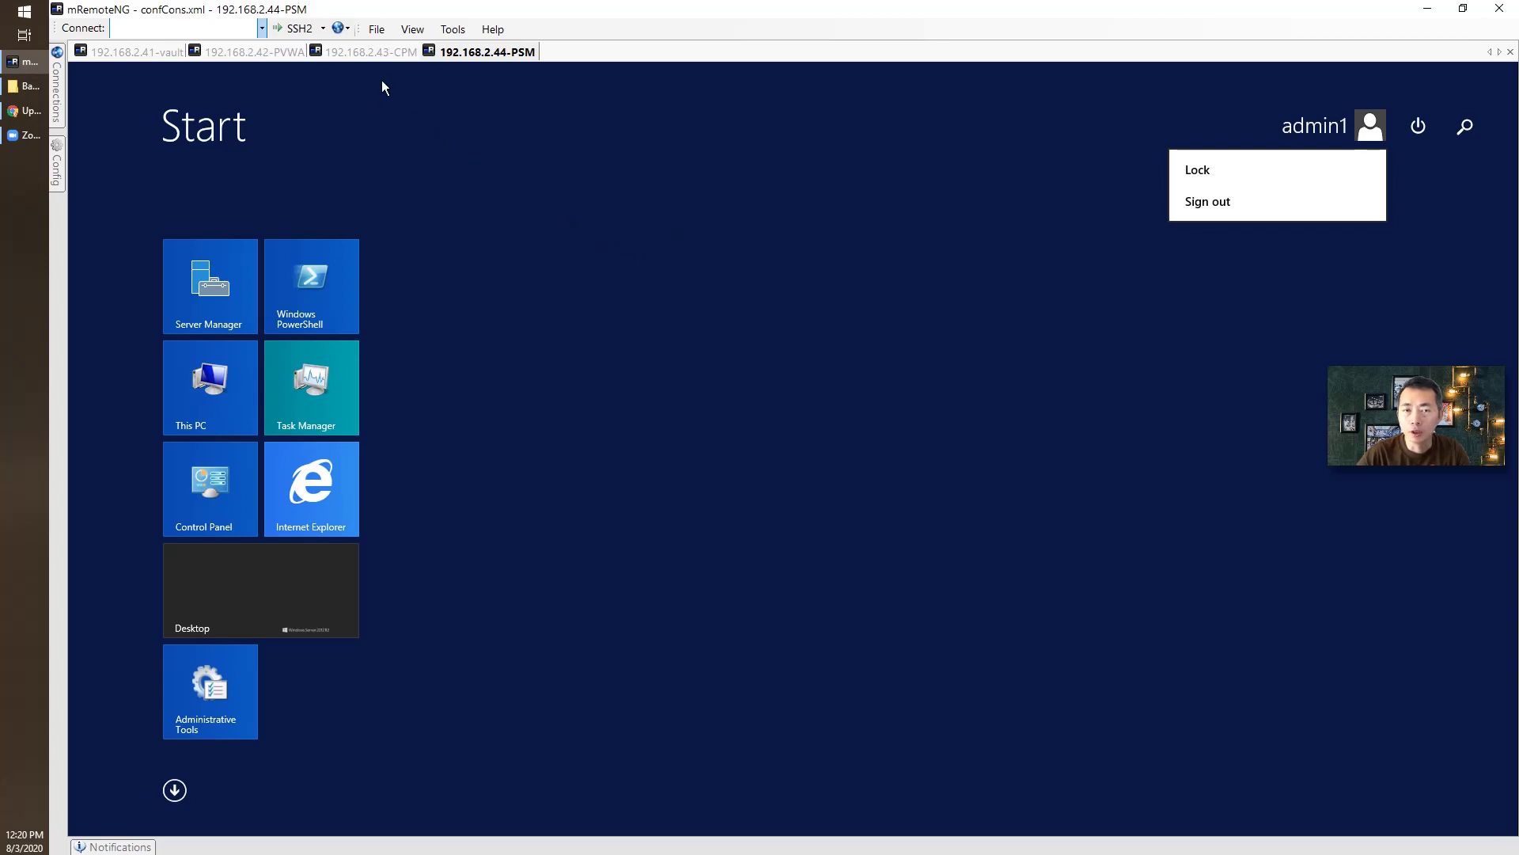
pyautogui.click(159, 52)
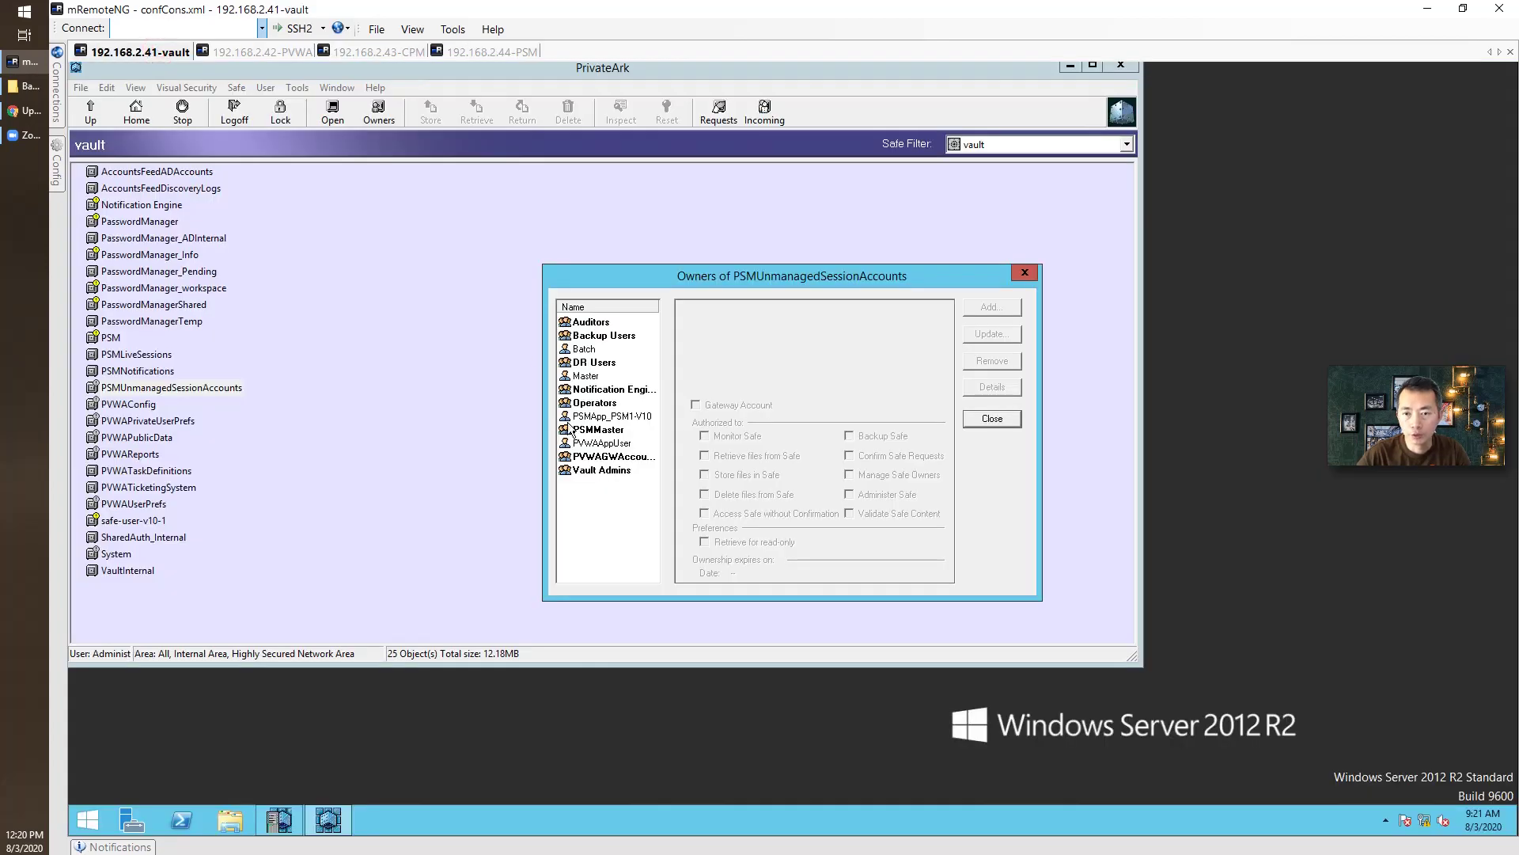
pyautogui.click(616, 471)
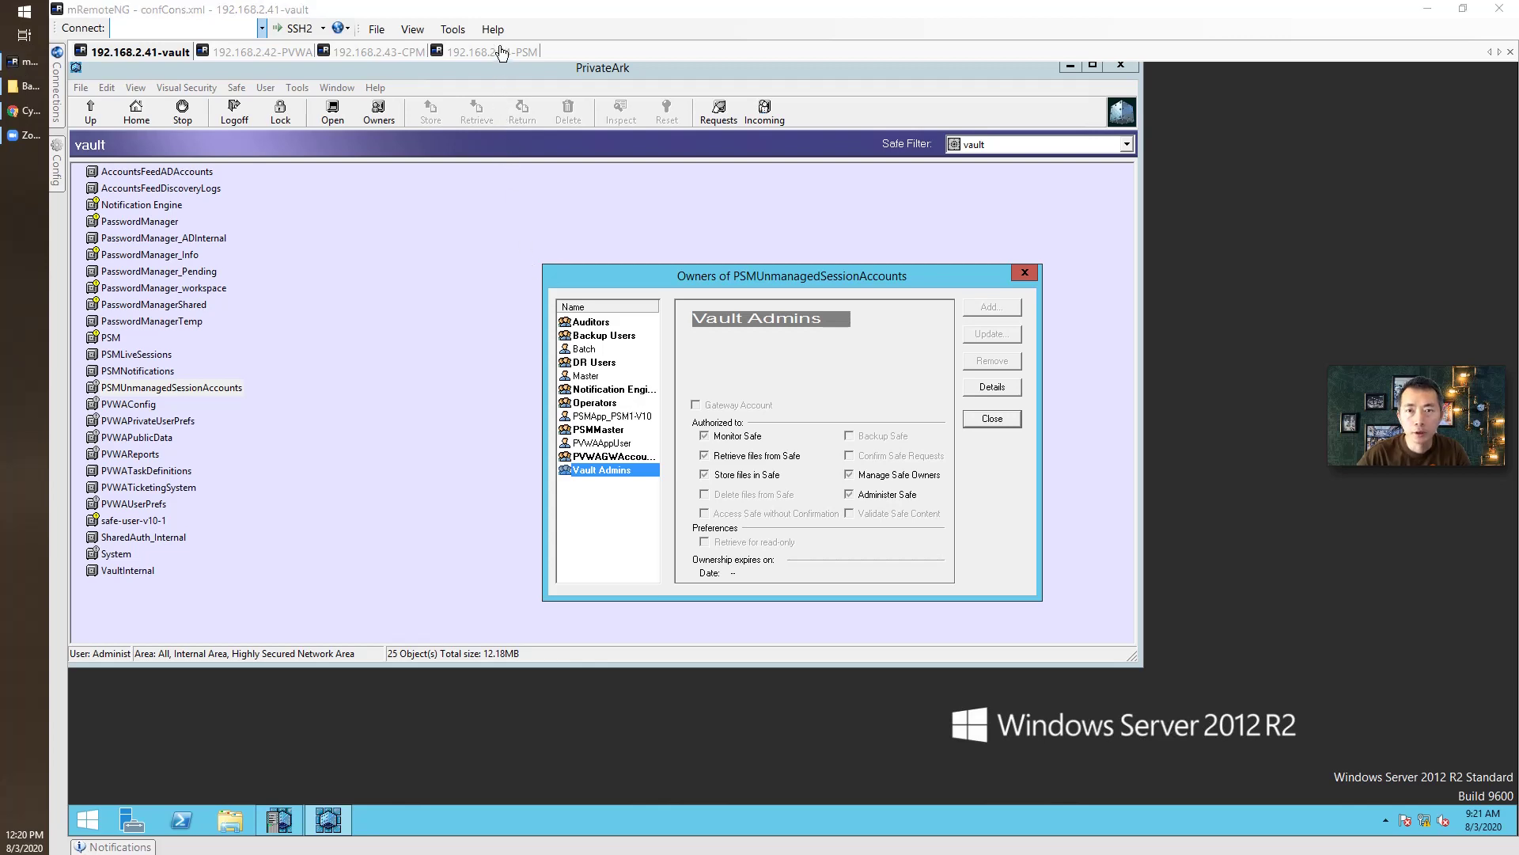
# In Chrome on the PVWA server, open the Password Vault page and attempt sign-in as administrator.
pyautogui.click(288, 54)
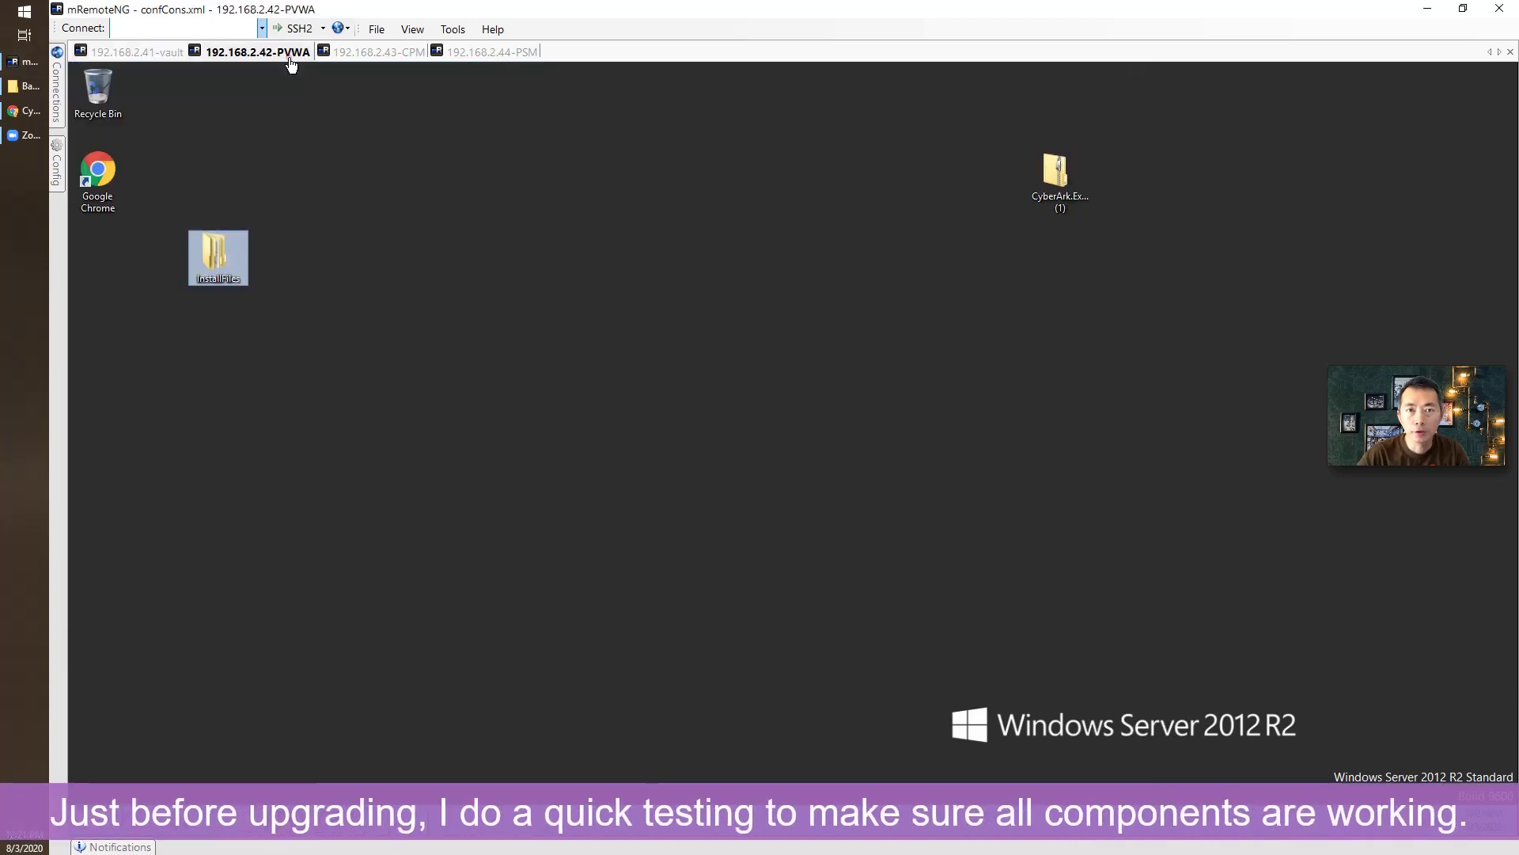
pyautogui.click(103, 181)
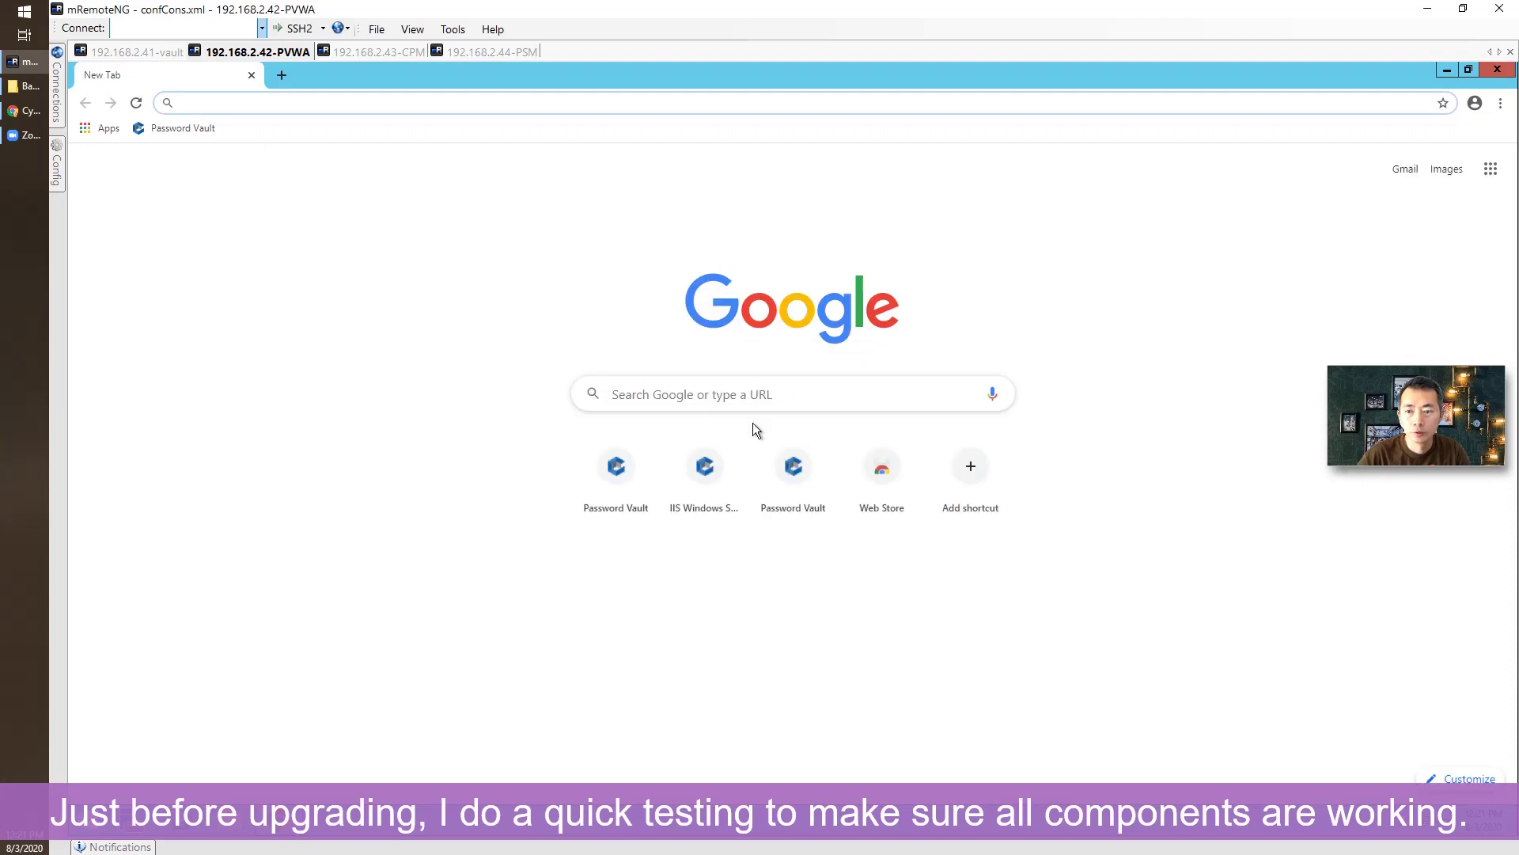
pyautogui.click(168, 127)
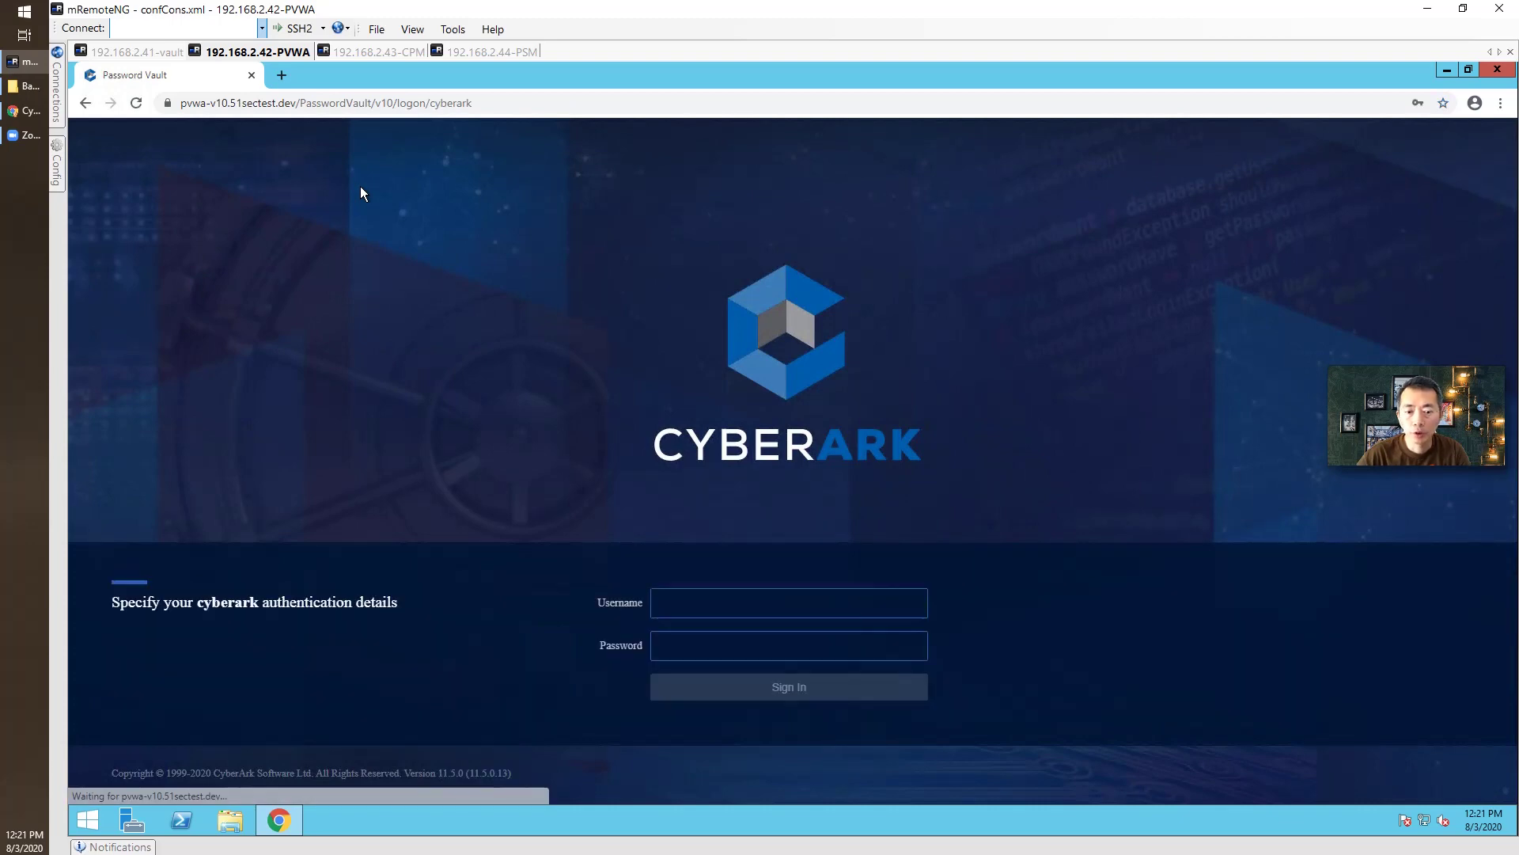
pyautogui.click(792, 604)
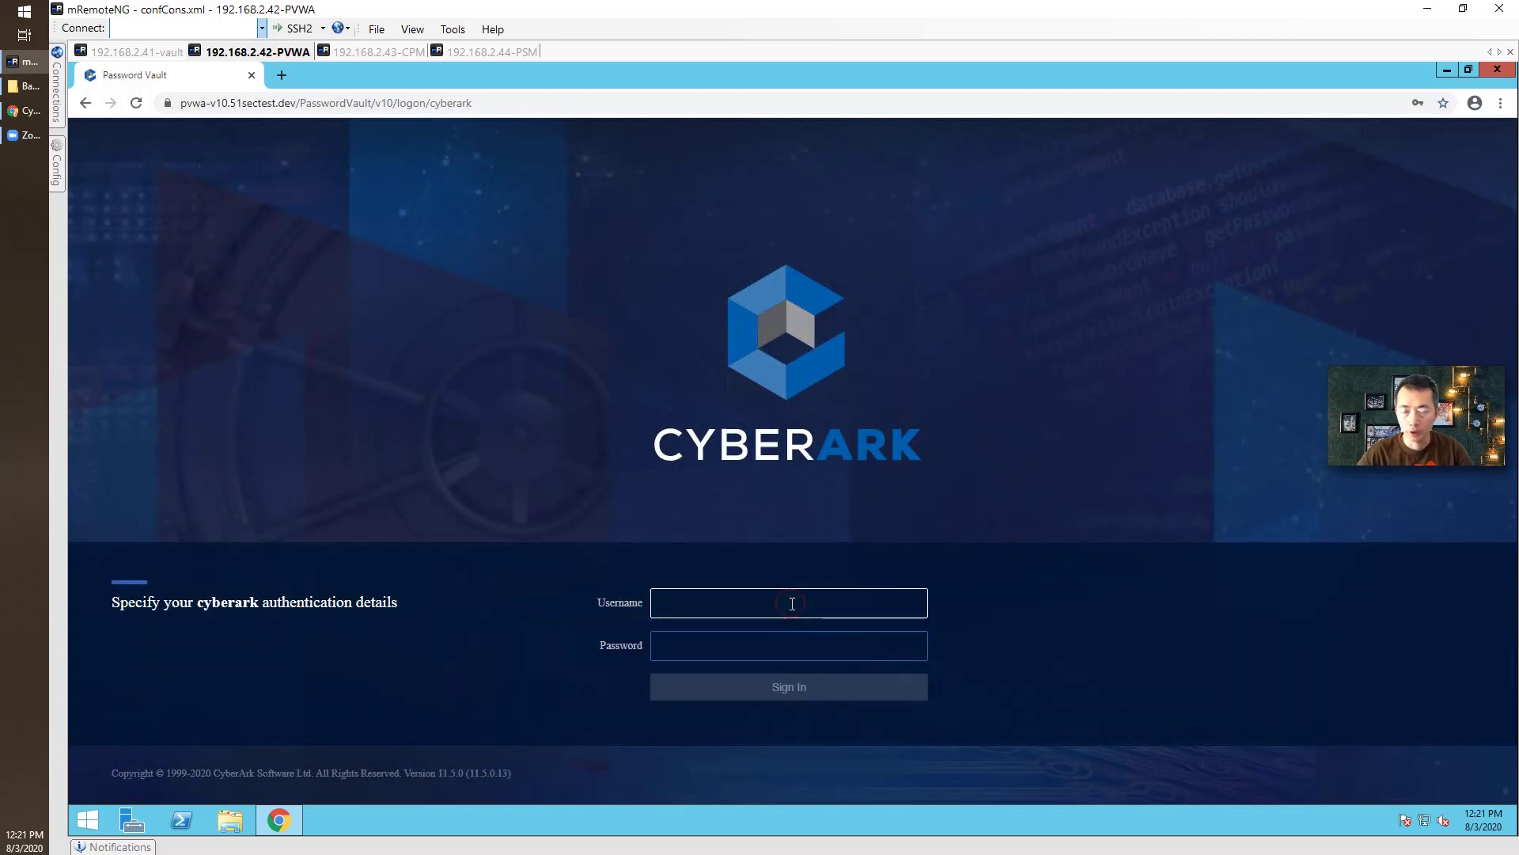
pyautogui.write('administr')
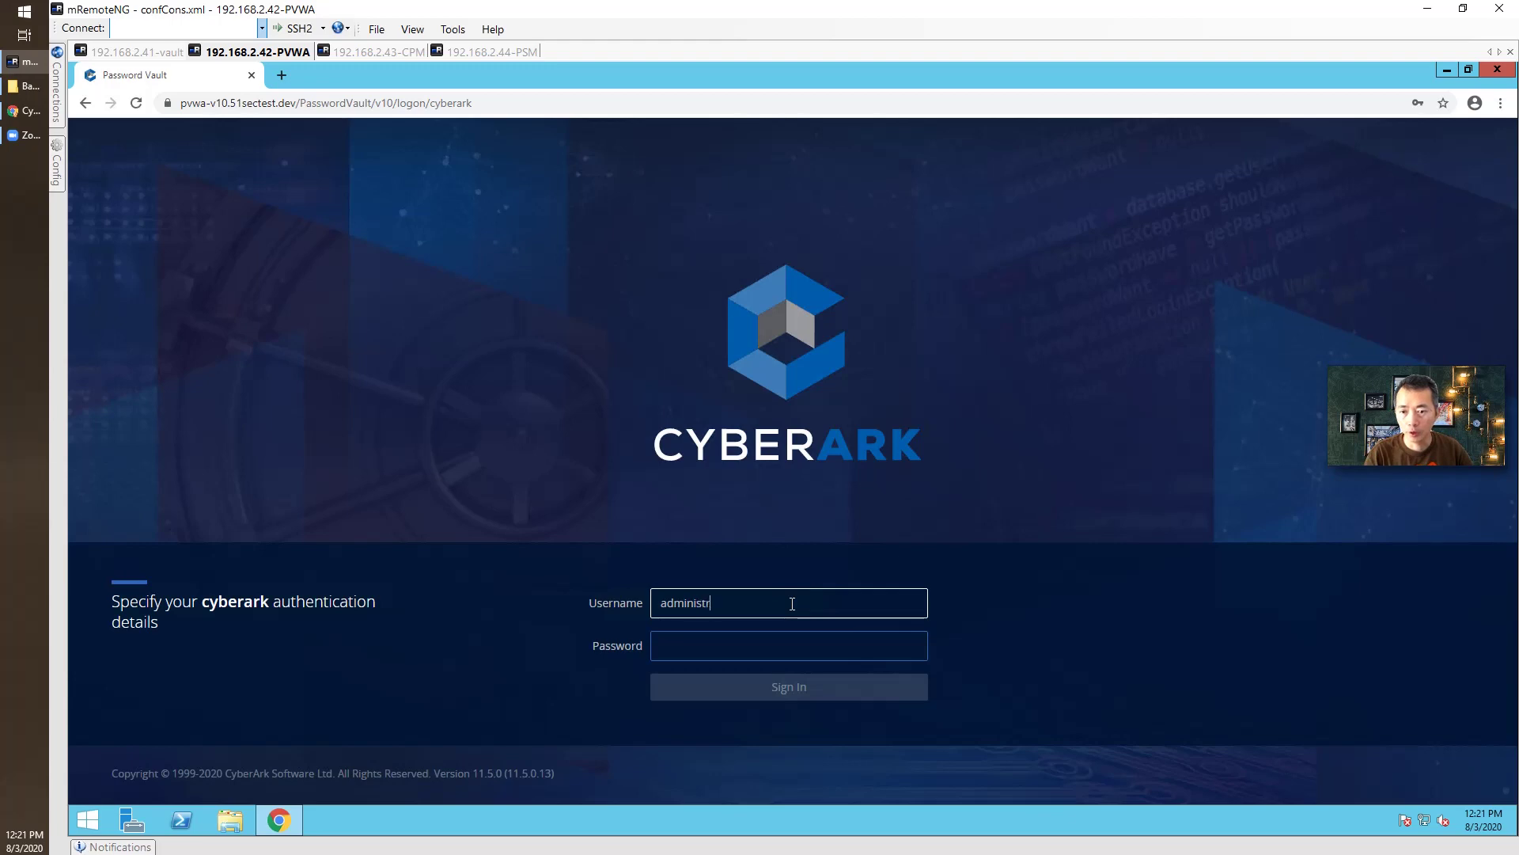
pyautogui.write('ator')
pyautogui.press('Tab')
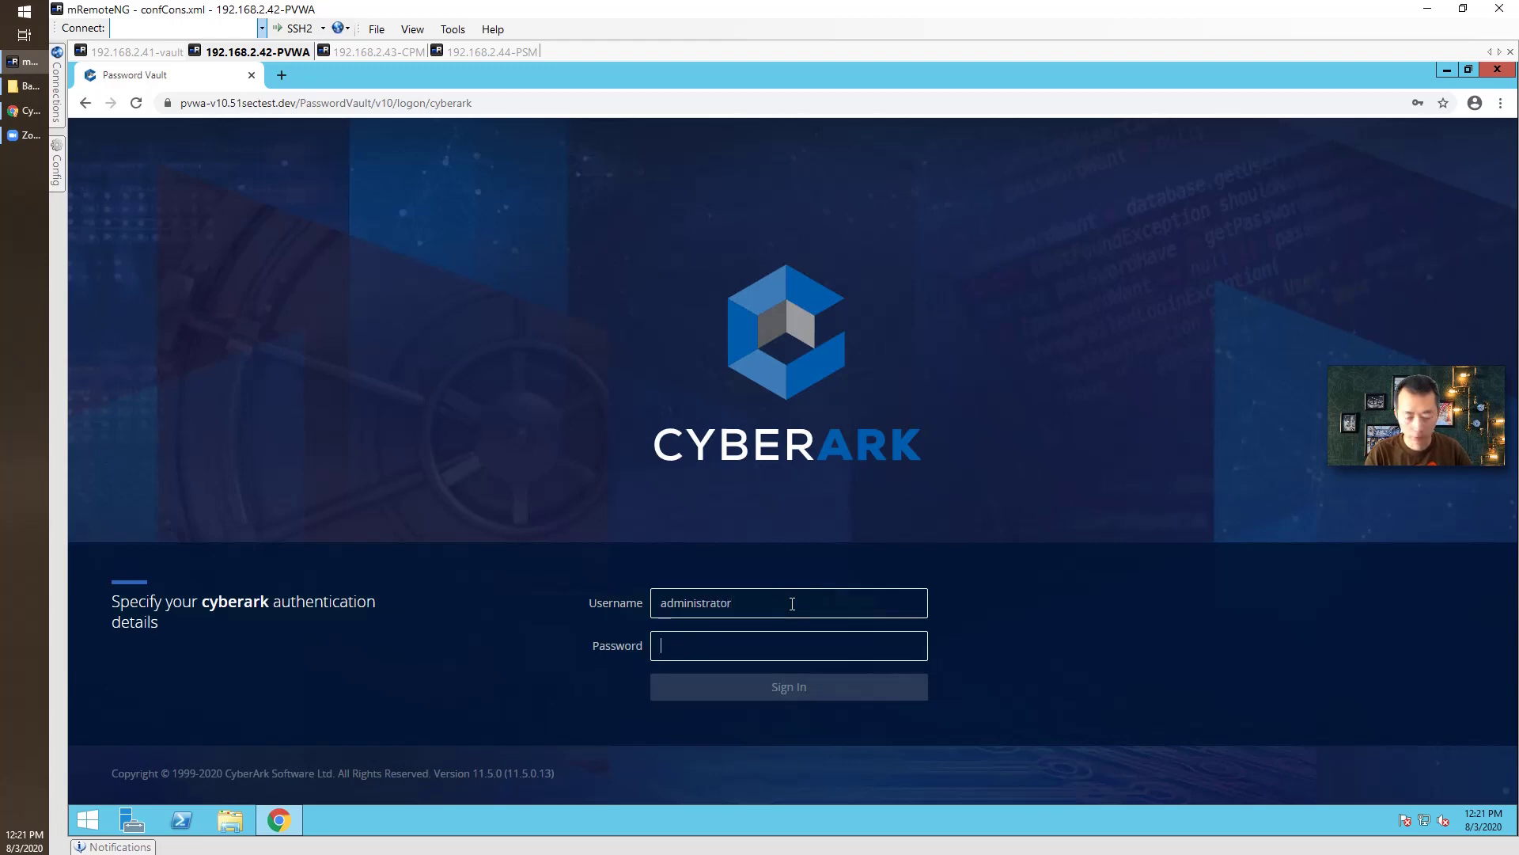
pyautogui.write('Cy')
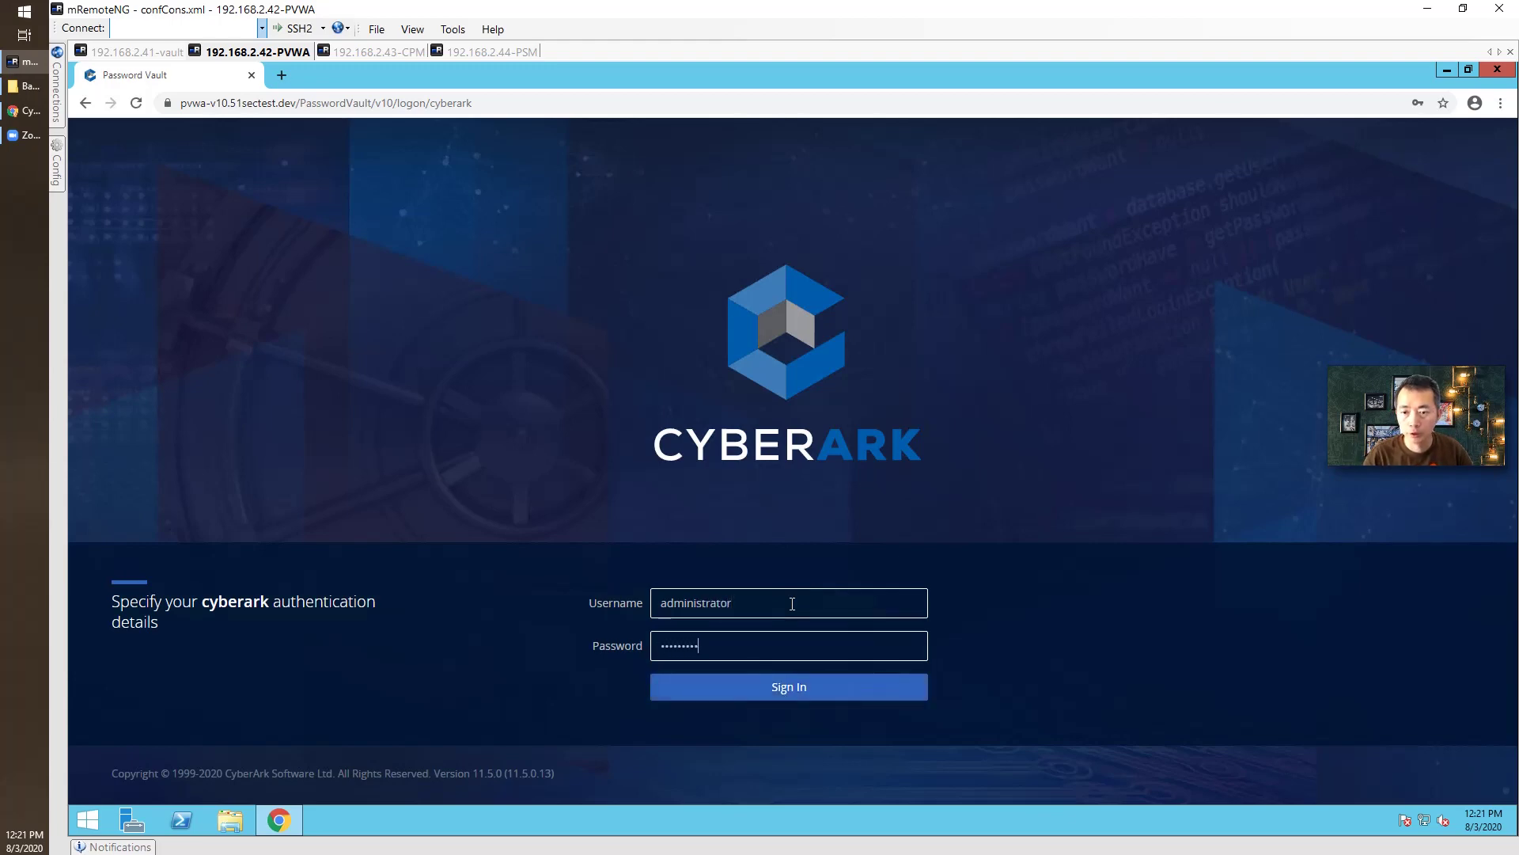
pyautogui.press('Return')
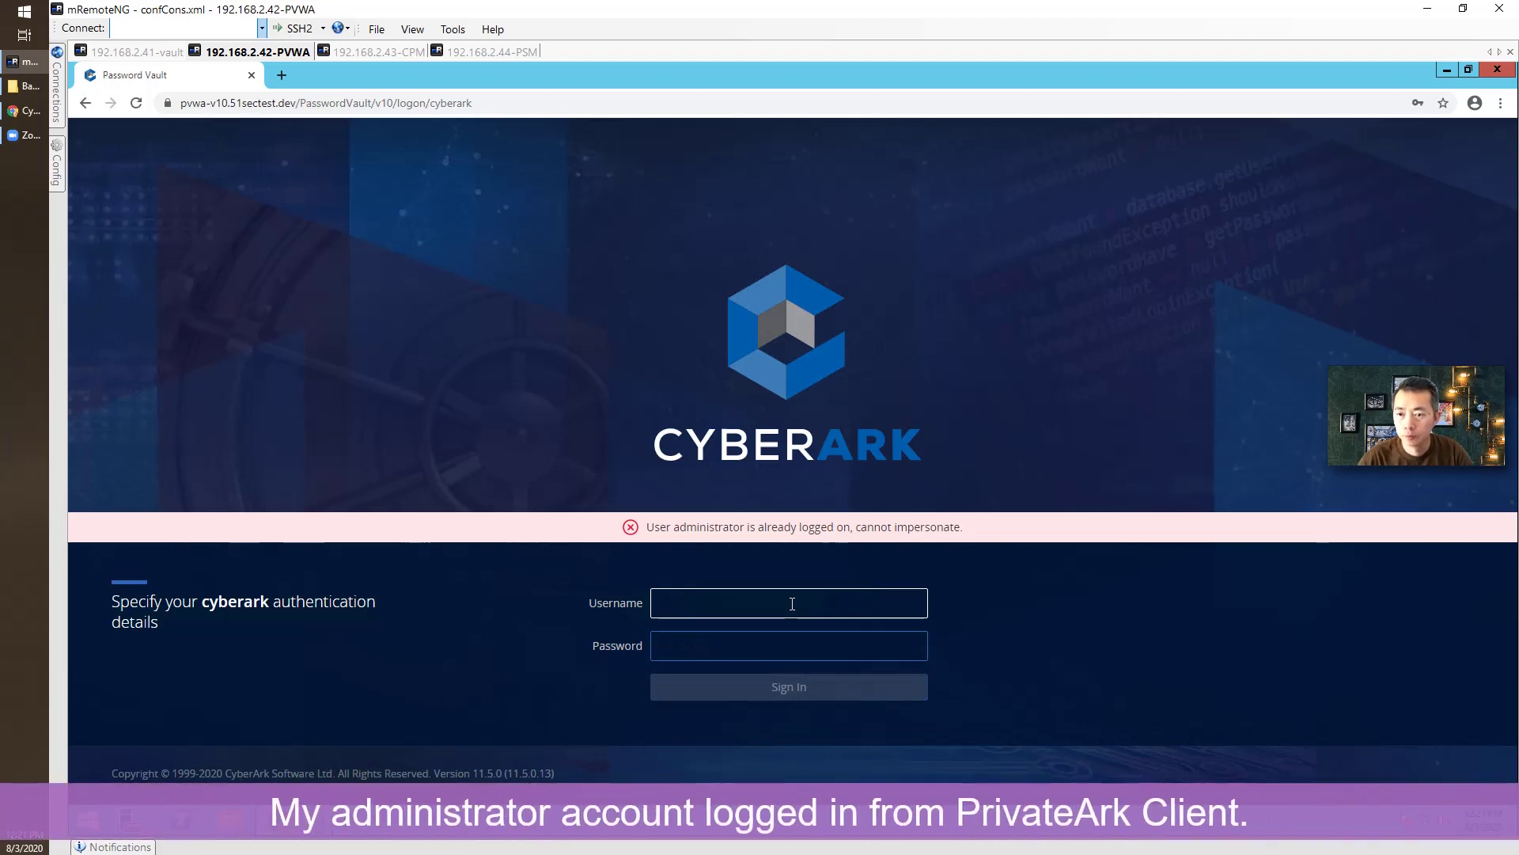
# Close the safe owners list and log the administrator out of PrivateArk on the Vault.
pyautogui.click(138, 52)
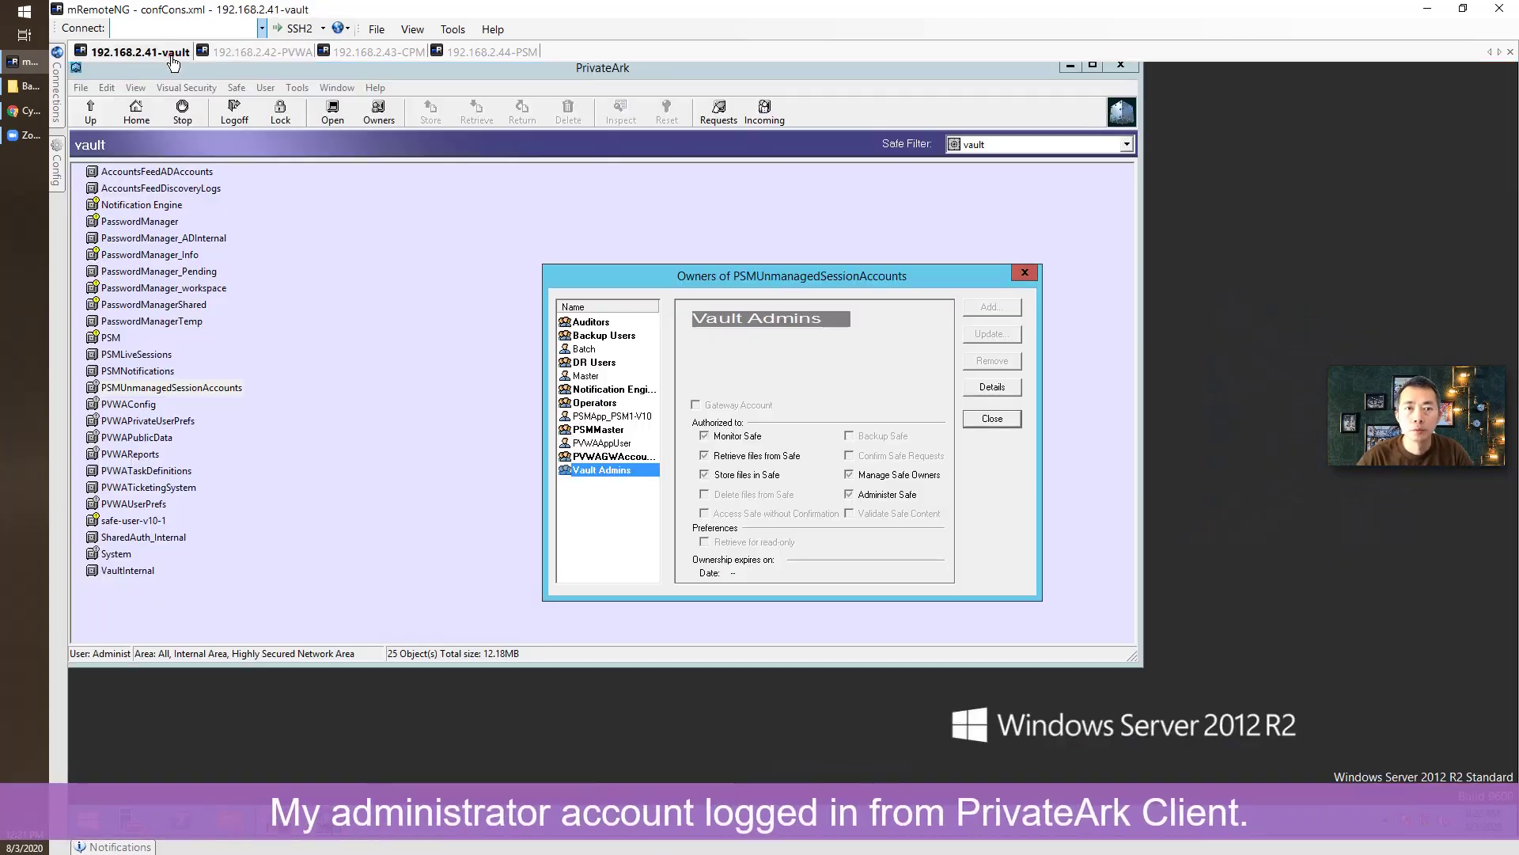
pyautogui.click(991, 417)
pyautogui.click(234, 113)
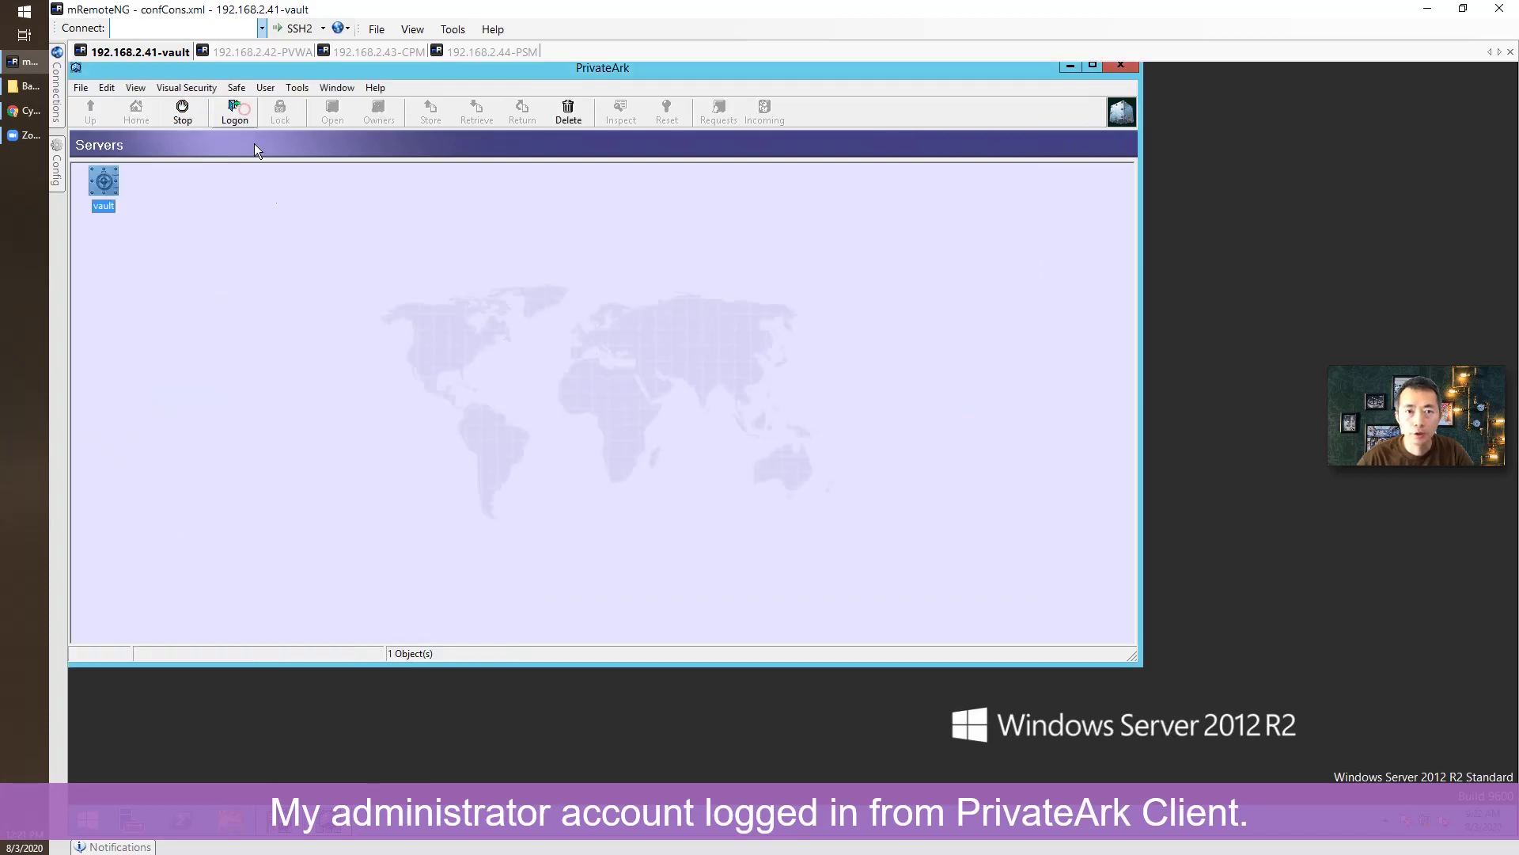
# Sign in to PVWA again as administrator with the account password.
pyautogui.click(267, 52)
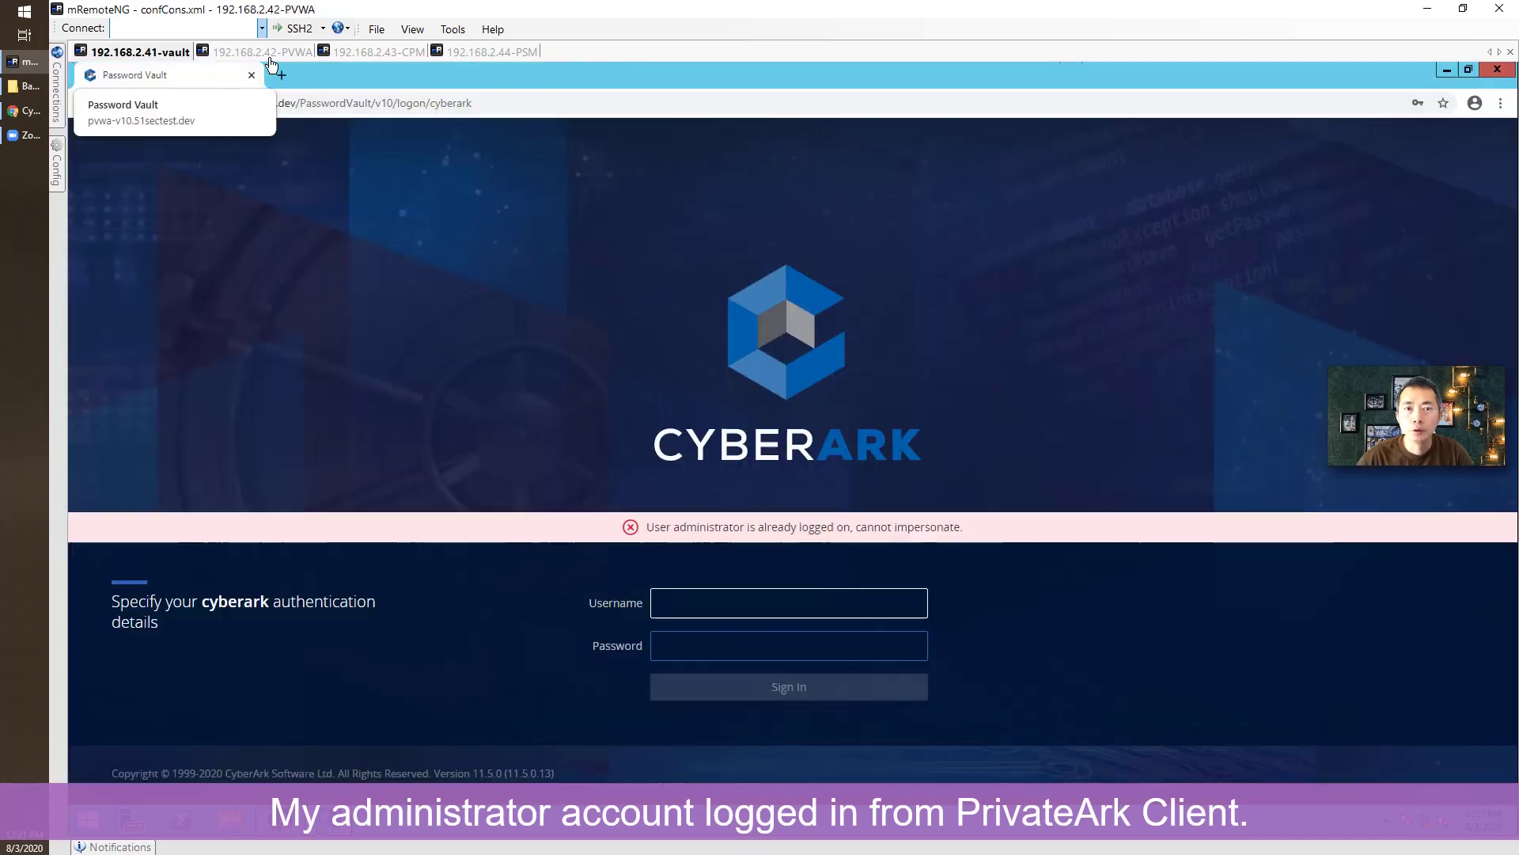
pyautogui.write('administrator')
pyautogui.press('Tab')
pyautogui.write('•••••••••')
pyautogui.press('Return')
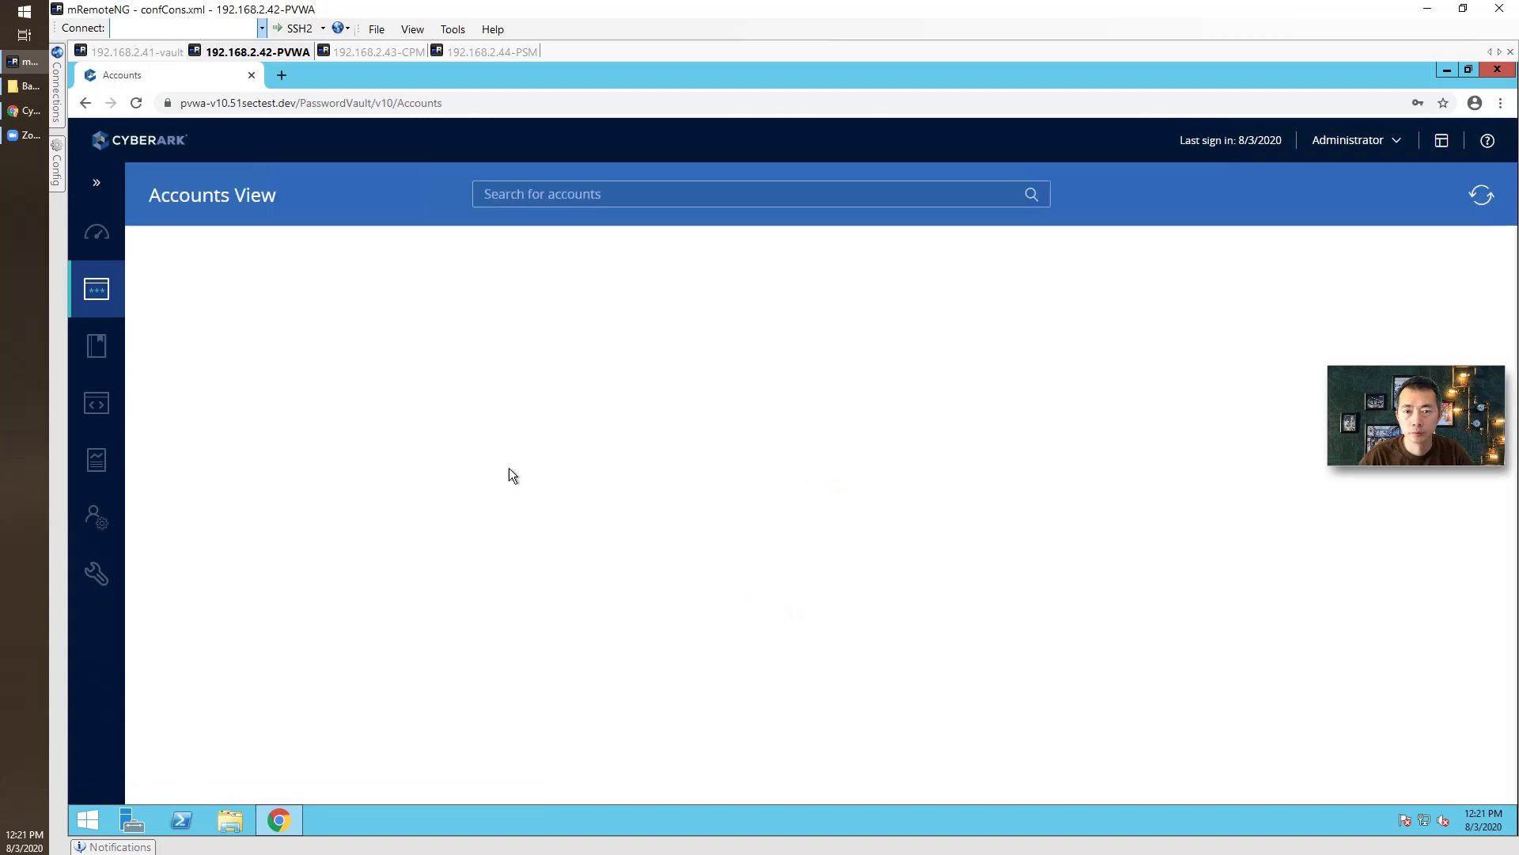
# Open PVWA's System Health overview, then go to the PSM server's desktop.
pyautogui.click(101, 243)
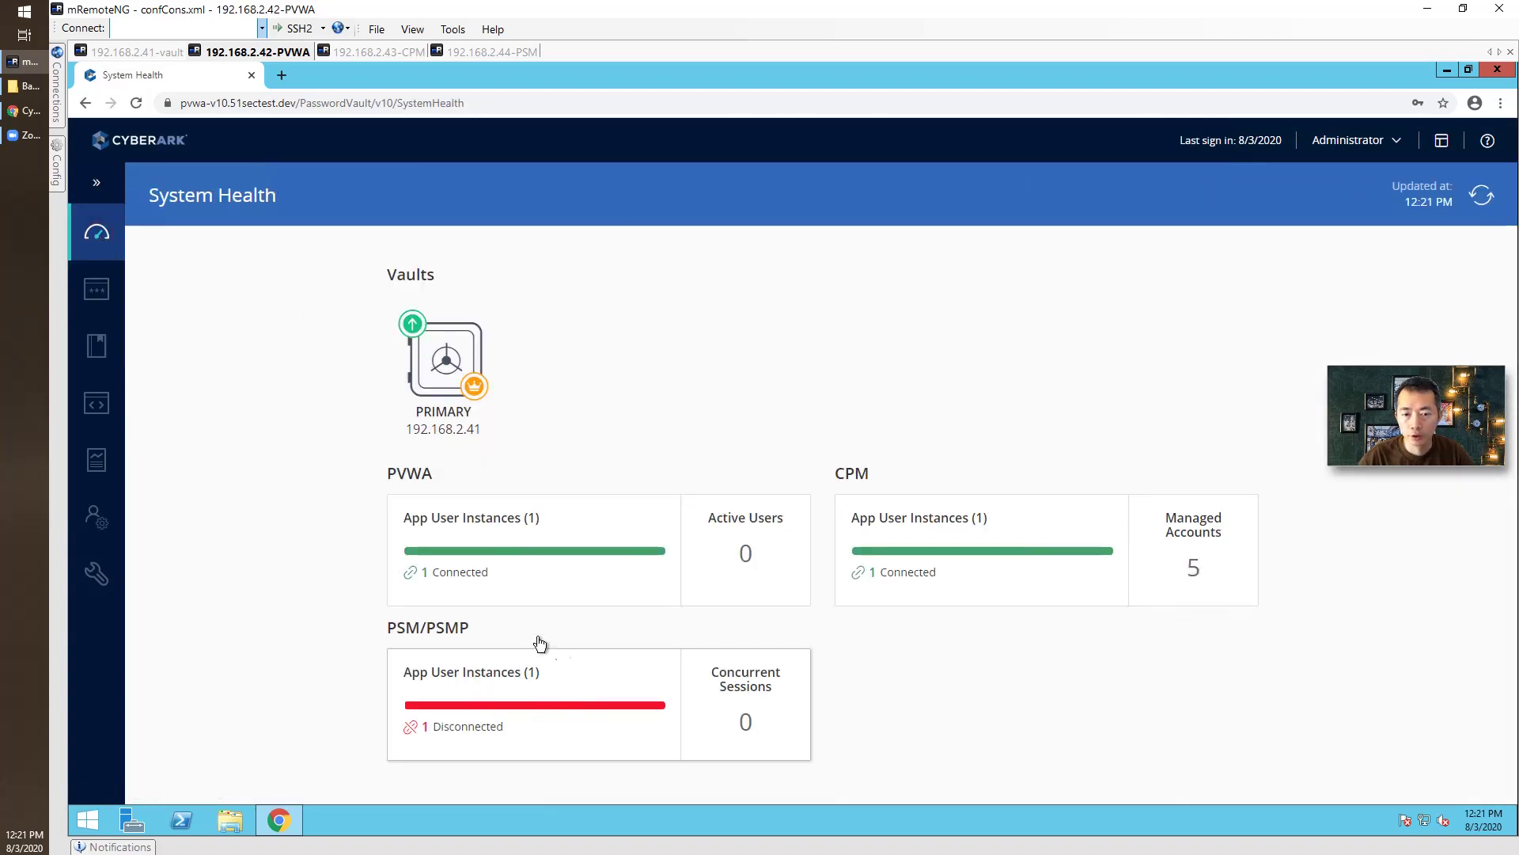
pyautogui.click(513, 53)
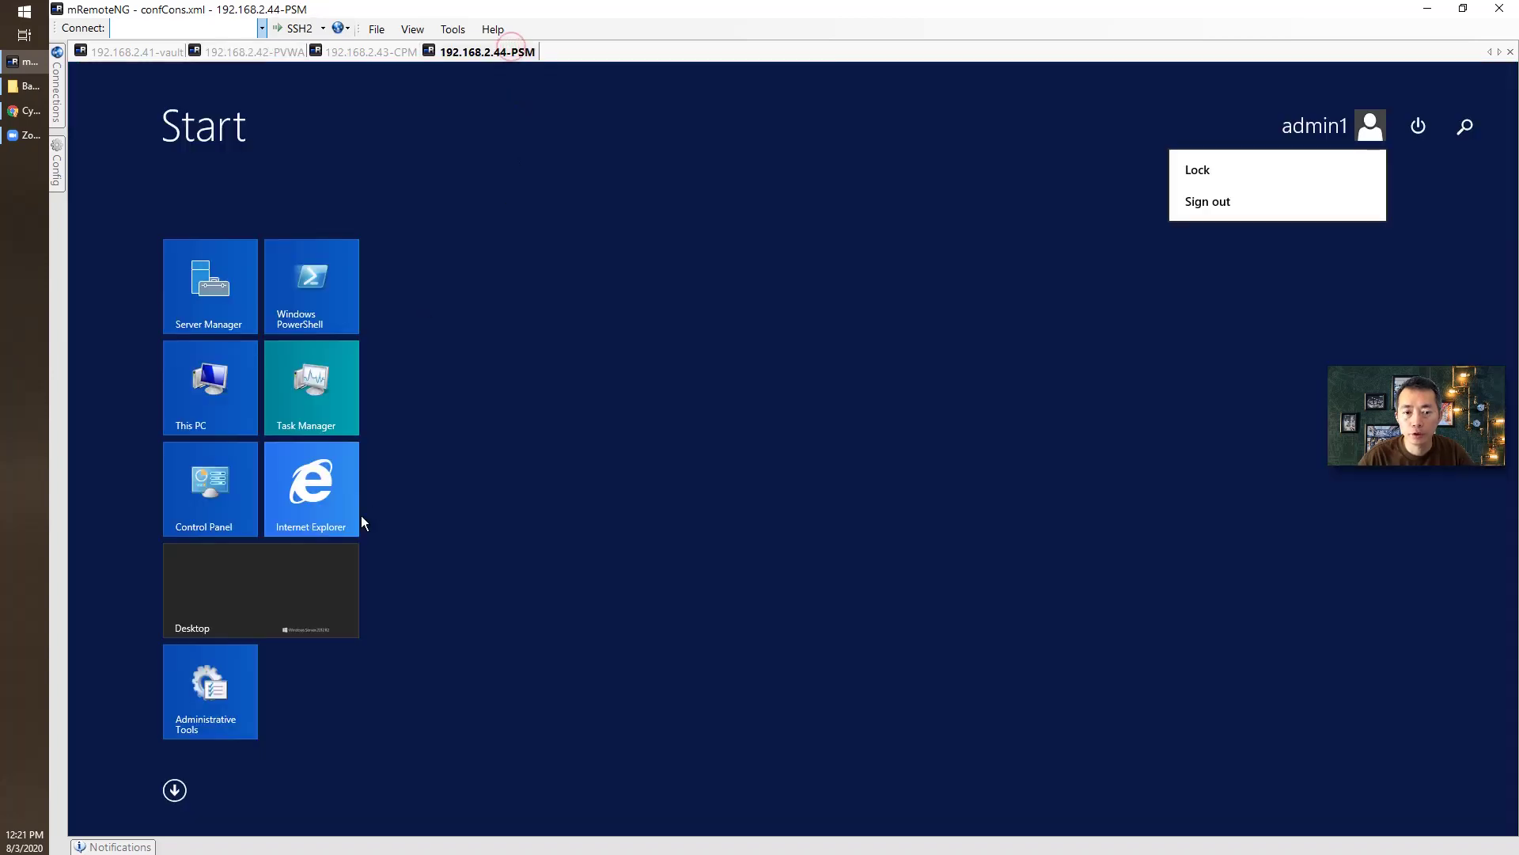
pyautogui.click(316, 562)
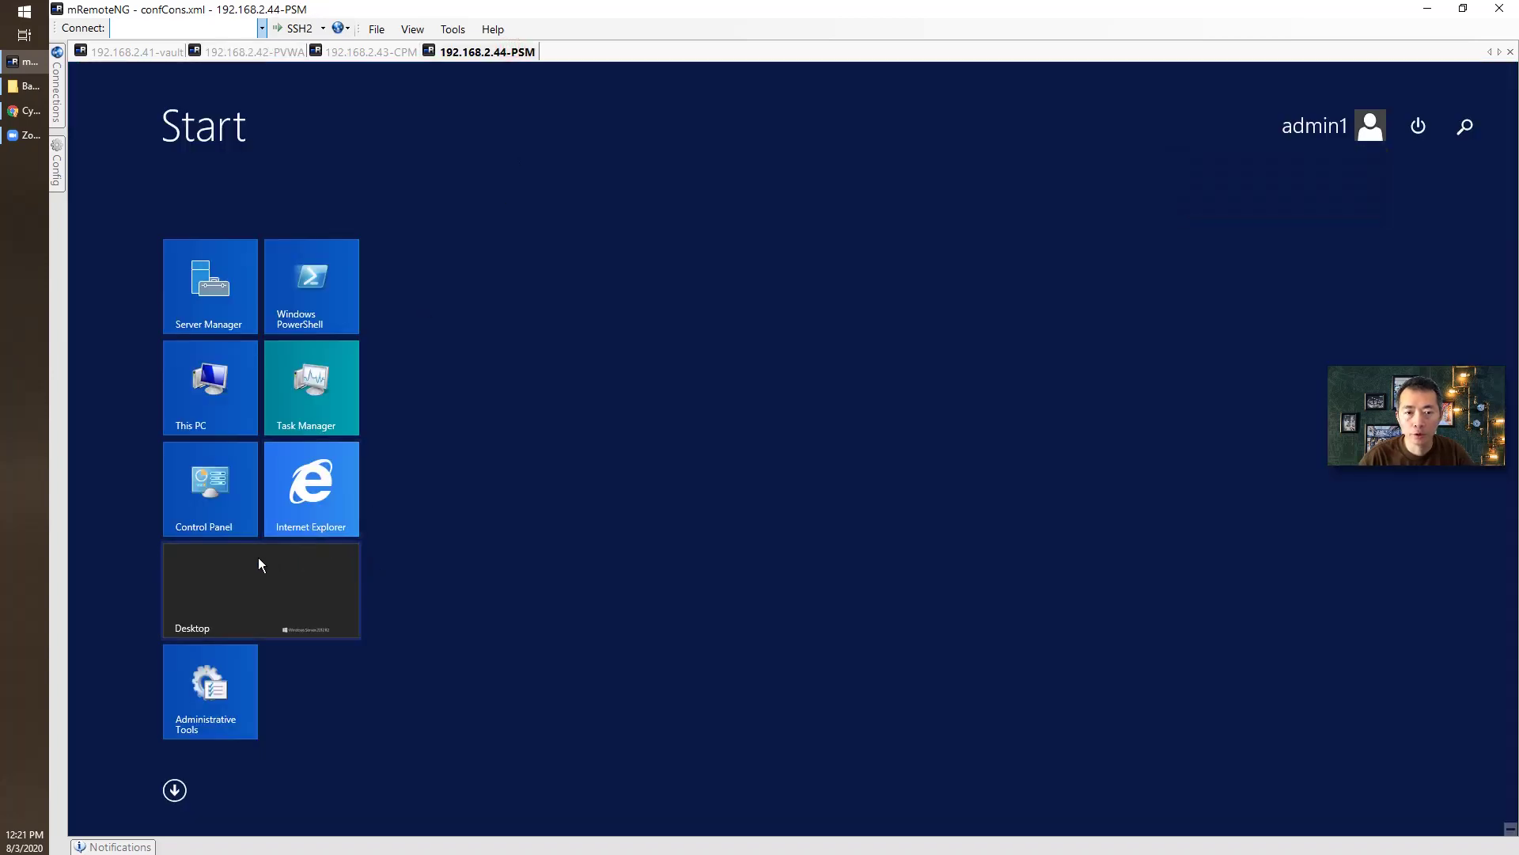
pyautogui.click(225, 514)
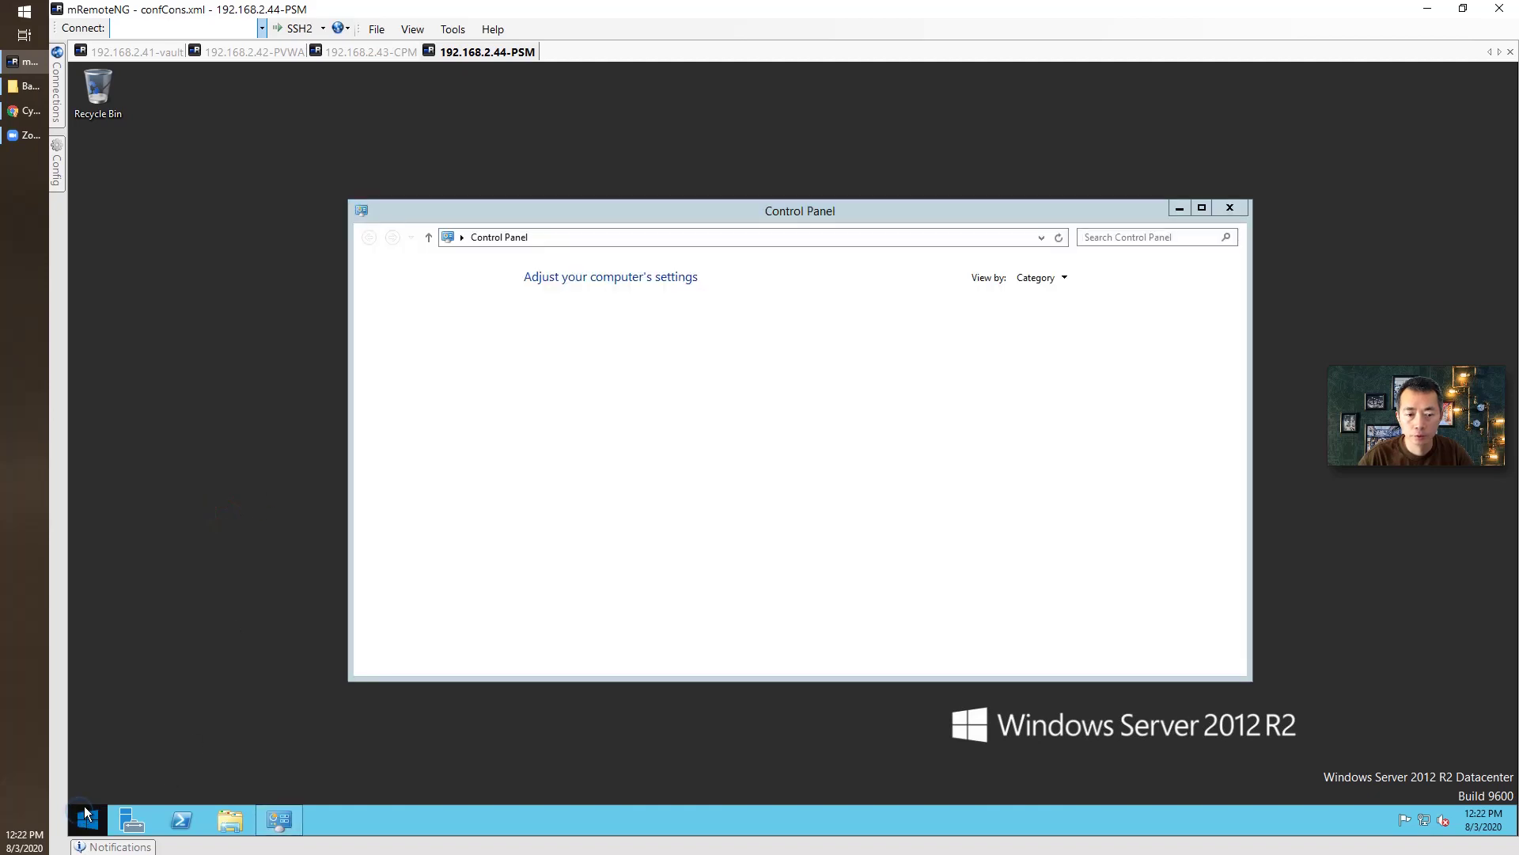
# Open services.msc via Run and inspect the Cyber-Ark Privileged Session Manager service status.
pyautogui.rightClick(87, 820)
pyautogui.click(140, 759)
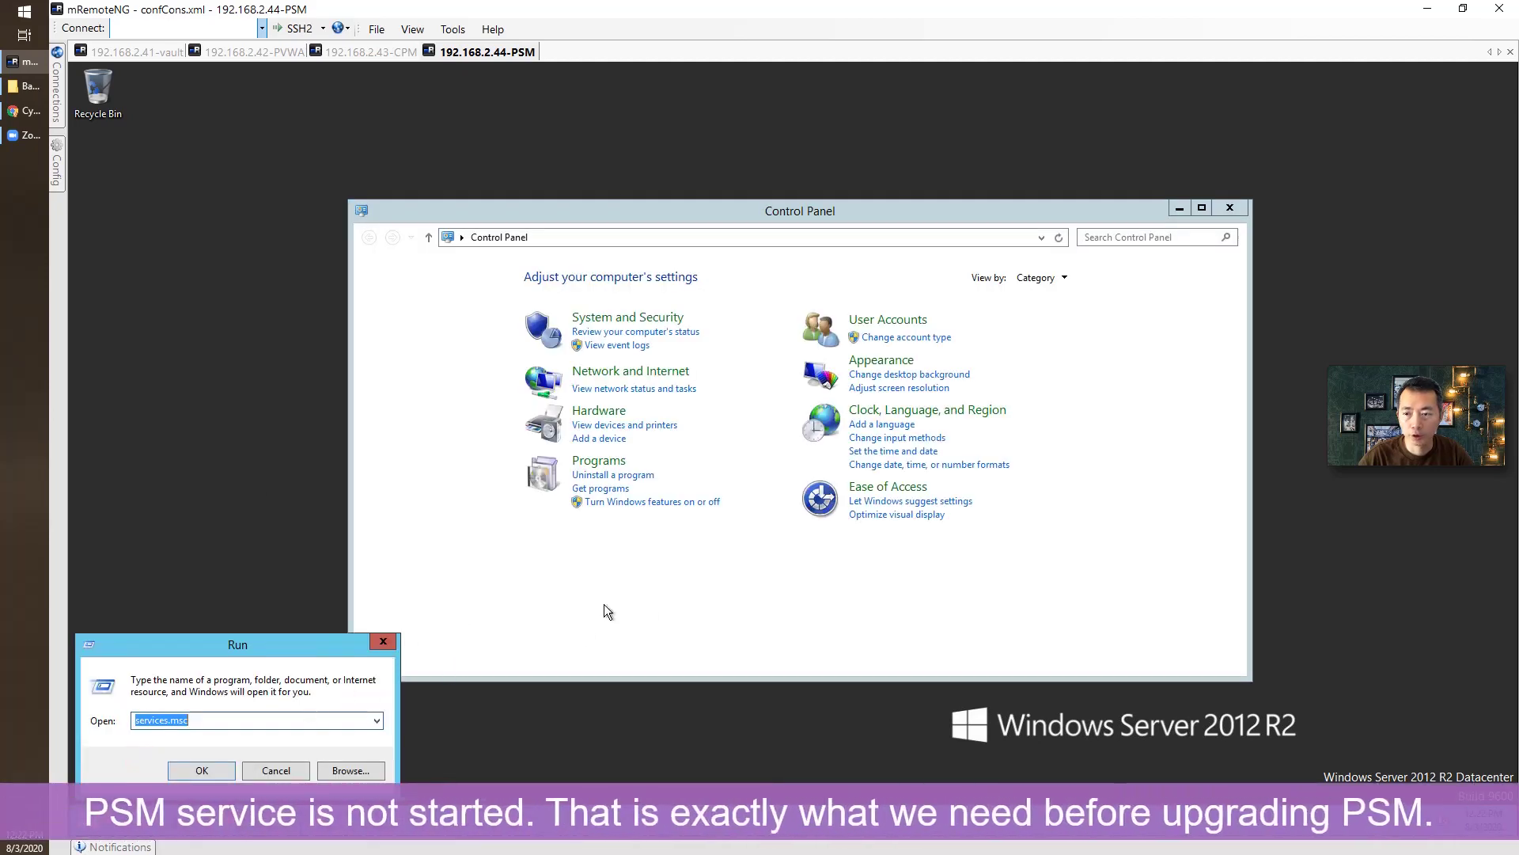
pyautogui.click(228, 777)
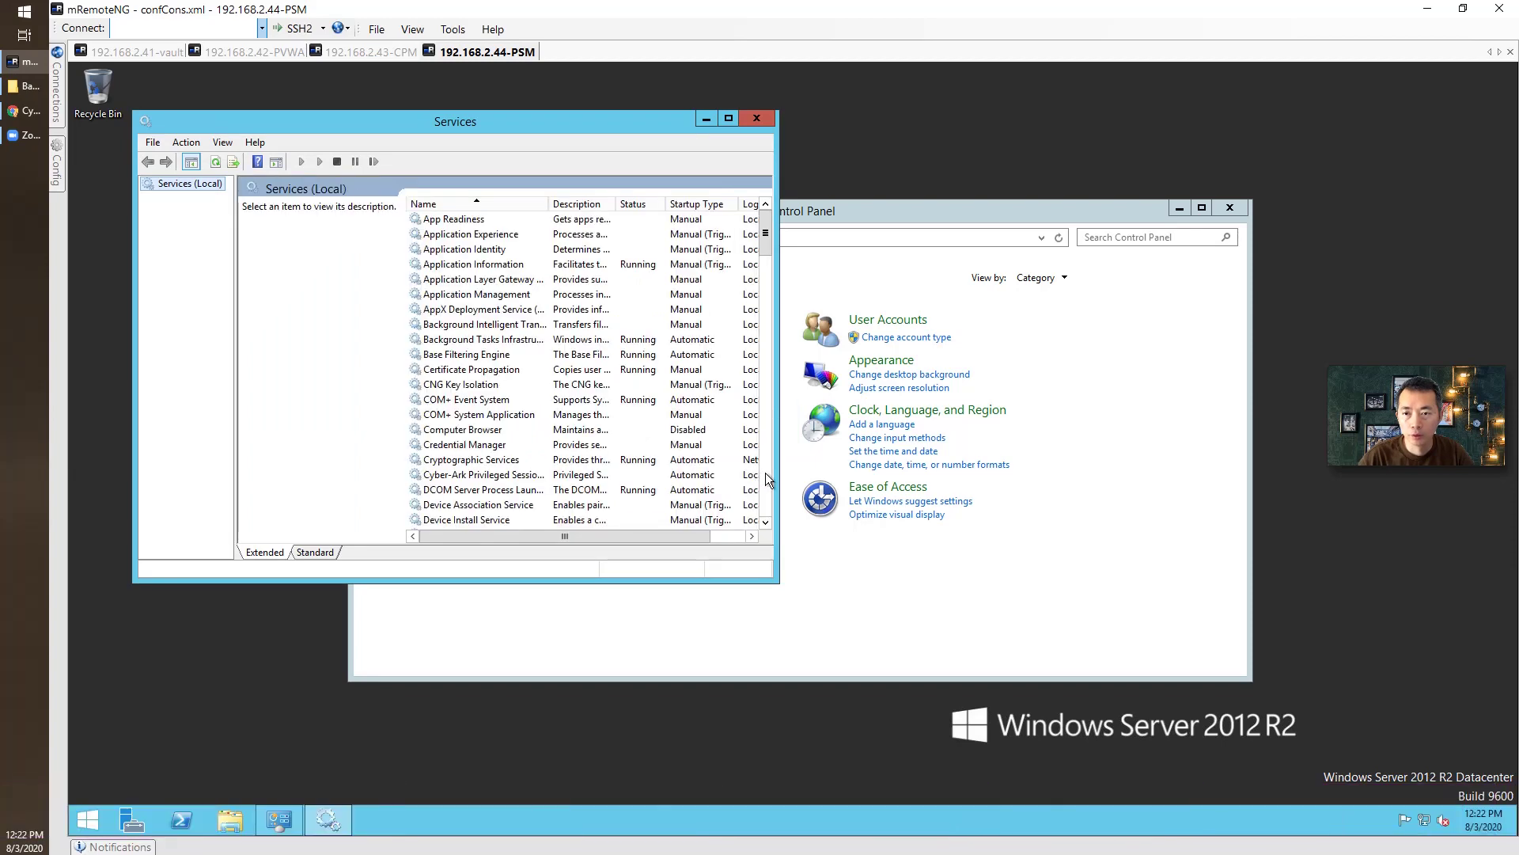
pyautogui.click(572, 476)
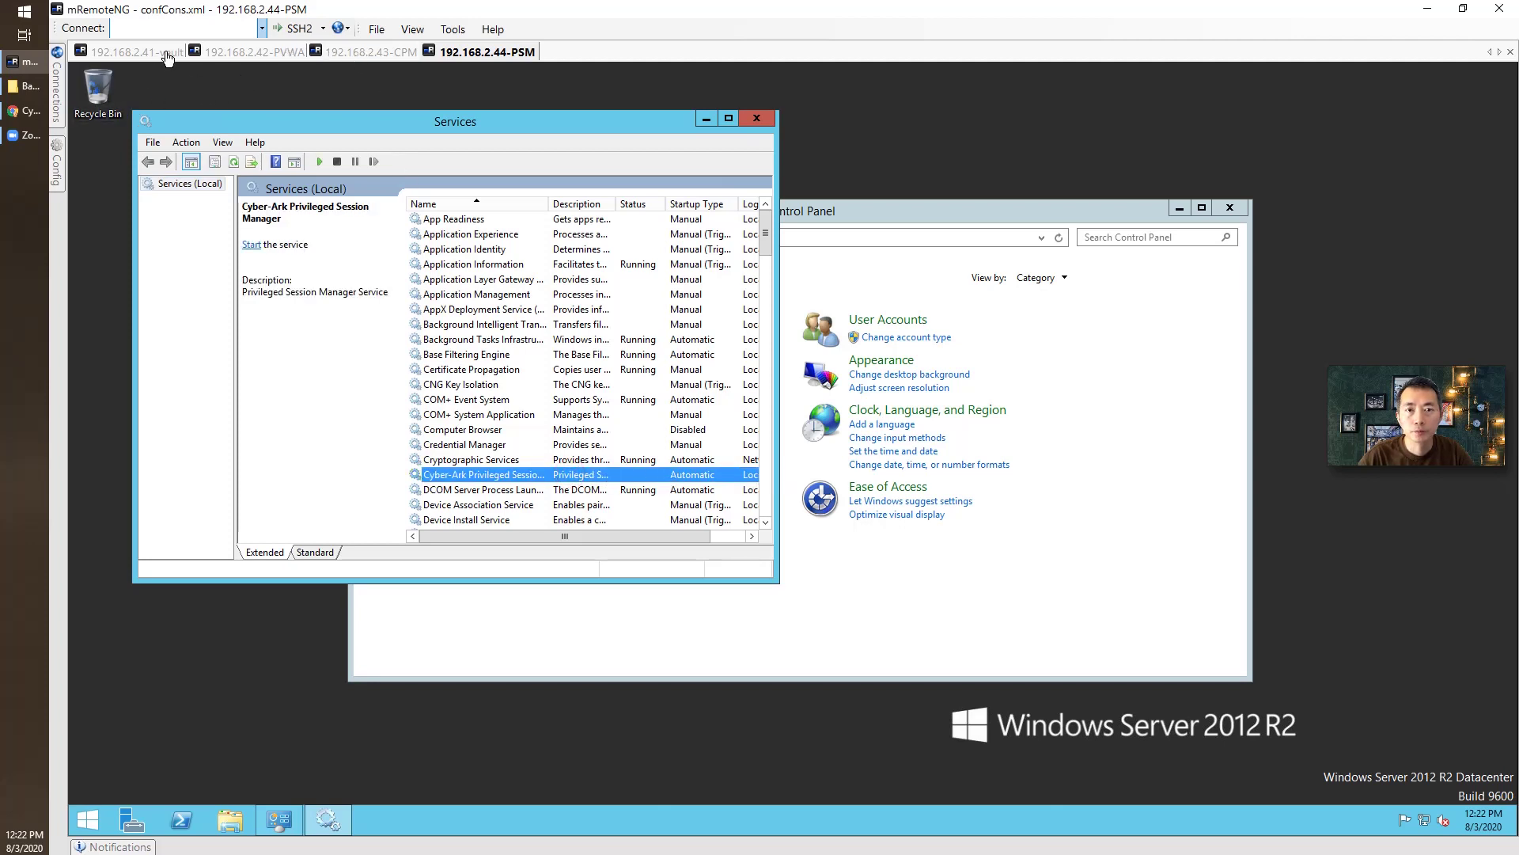
# Close the Services console and Control Panel on the PSM server, then reopen Control Panel.
pyautogui.click(268, 56)
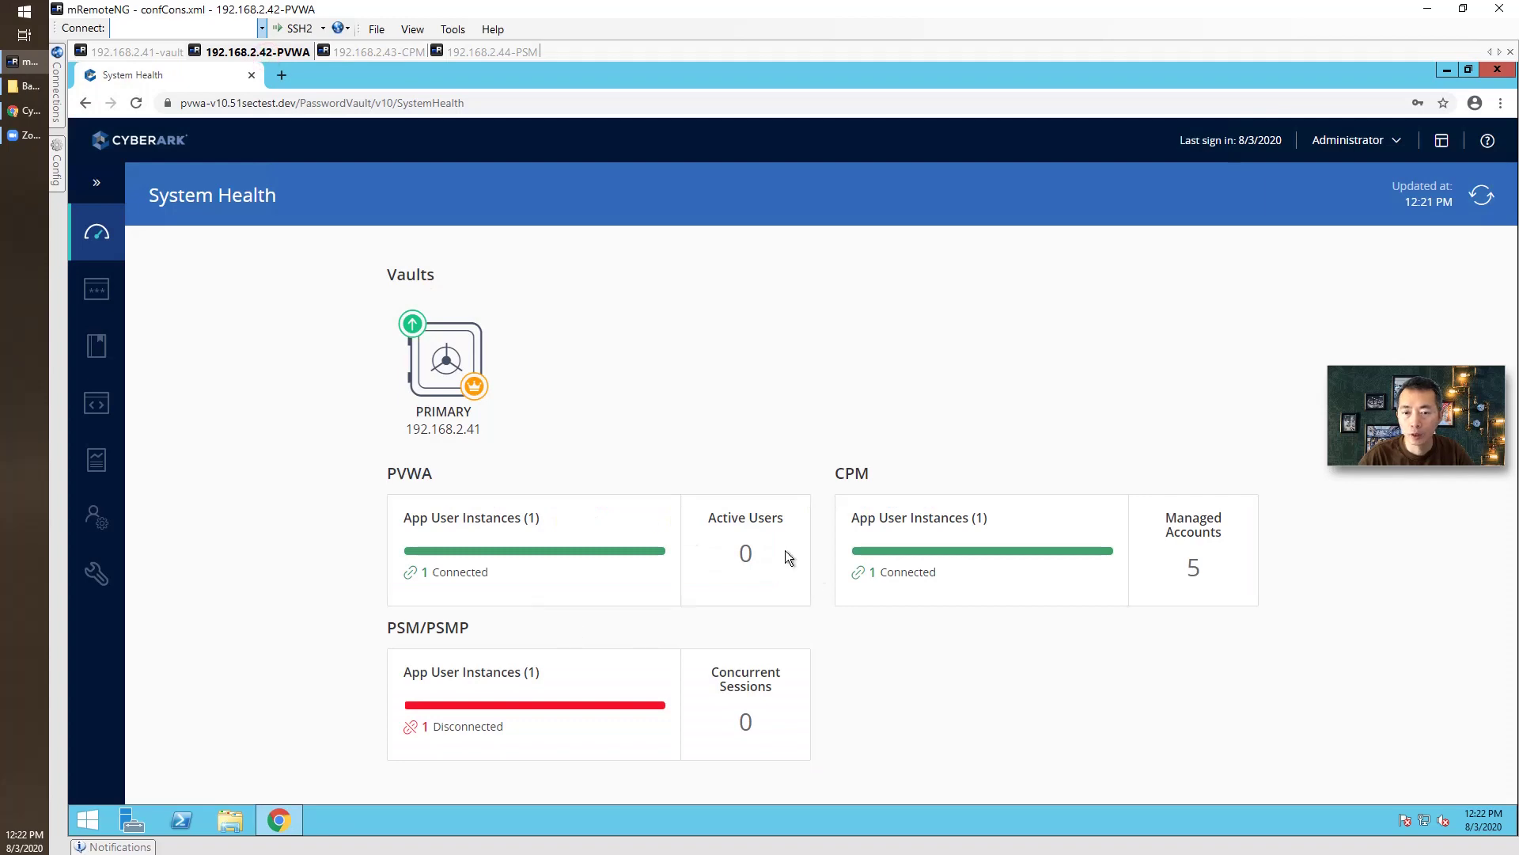
pyautogui.click(467, 53)
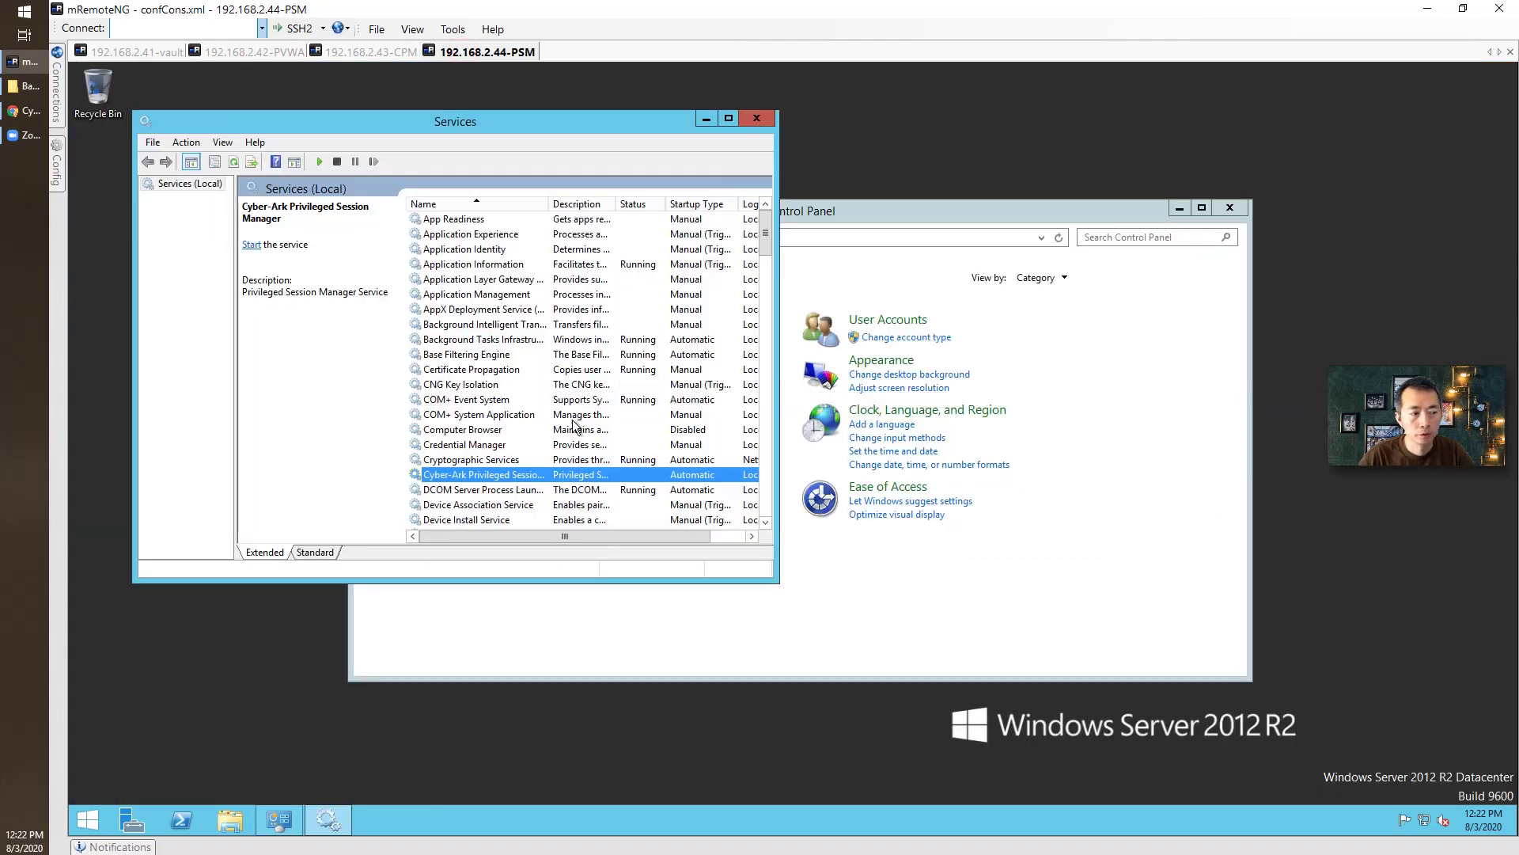
pyautogui.click(757, 120)
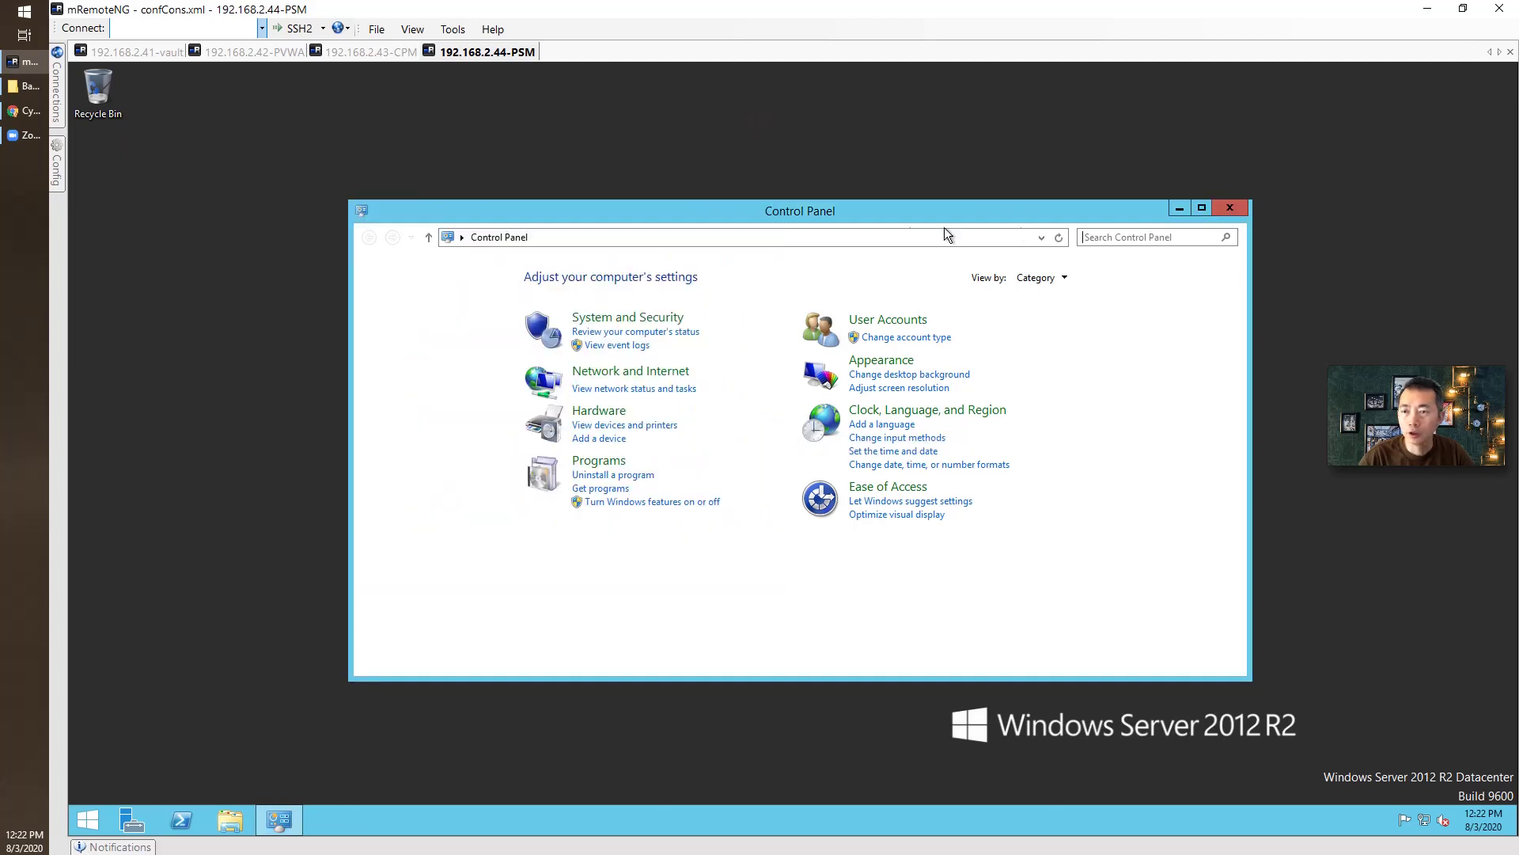
pyautogui.click(1172, 210)
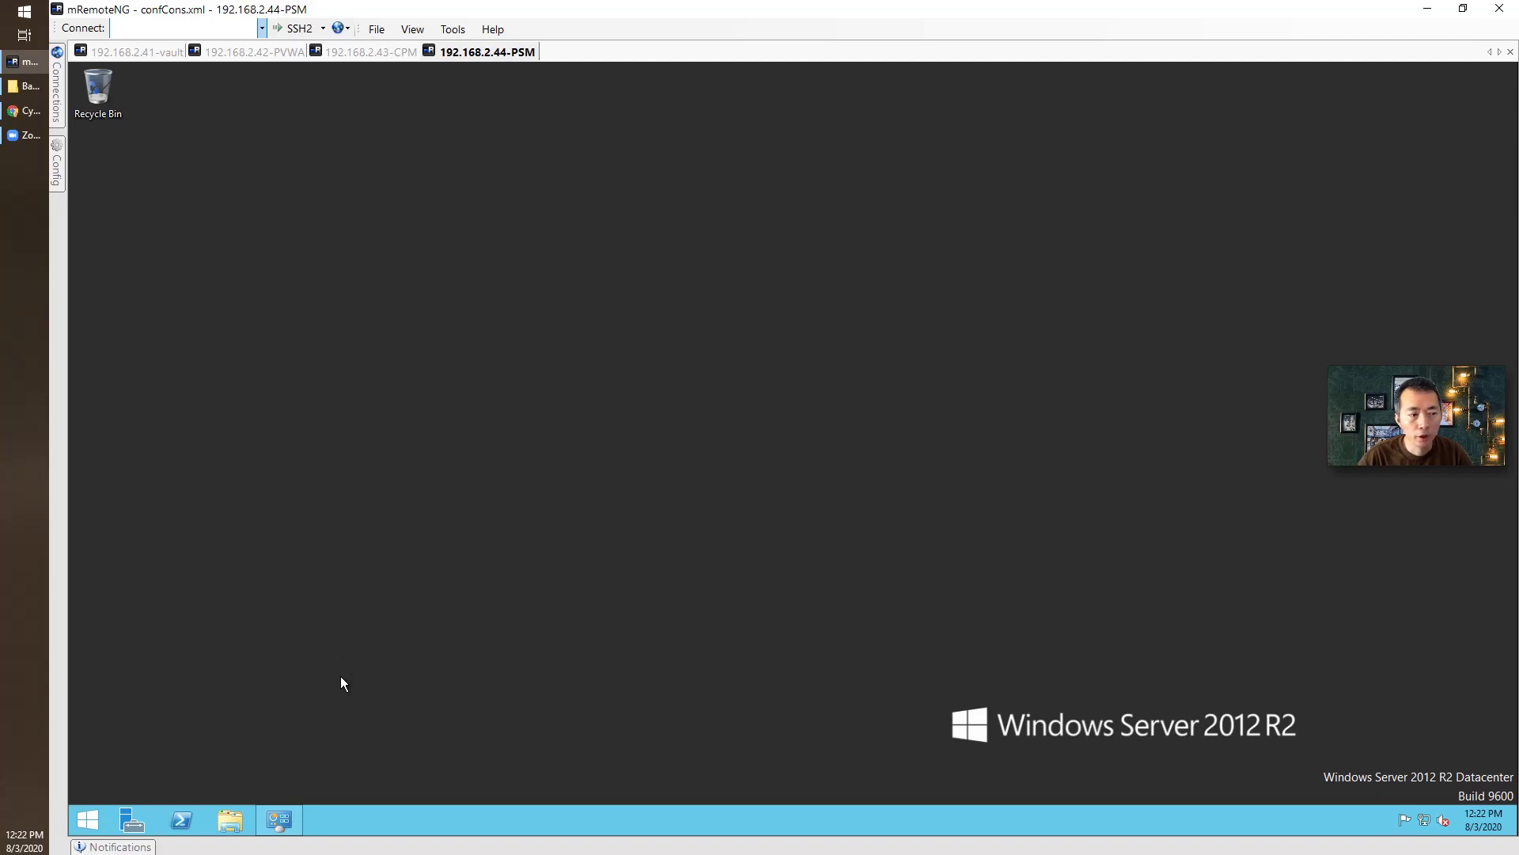
pyautogui.click(282, 822)
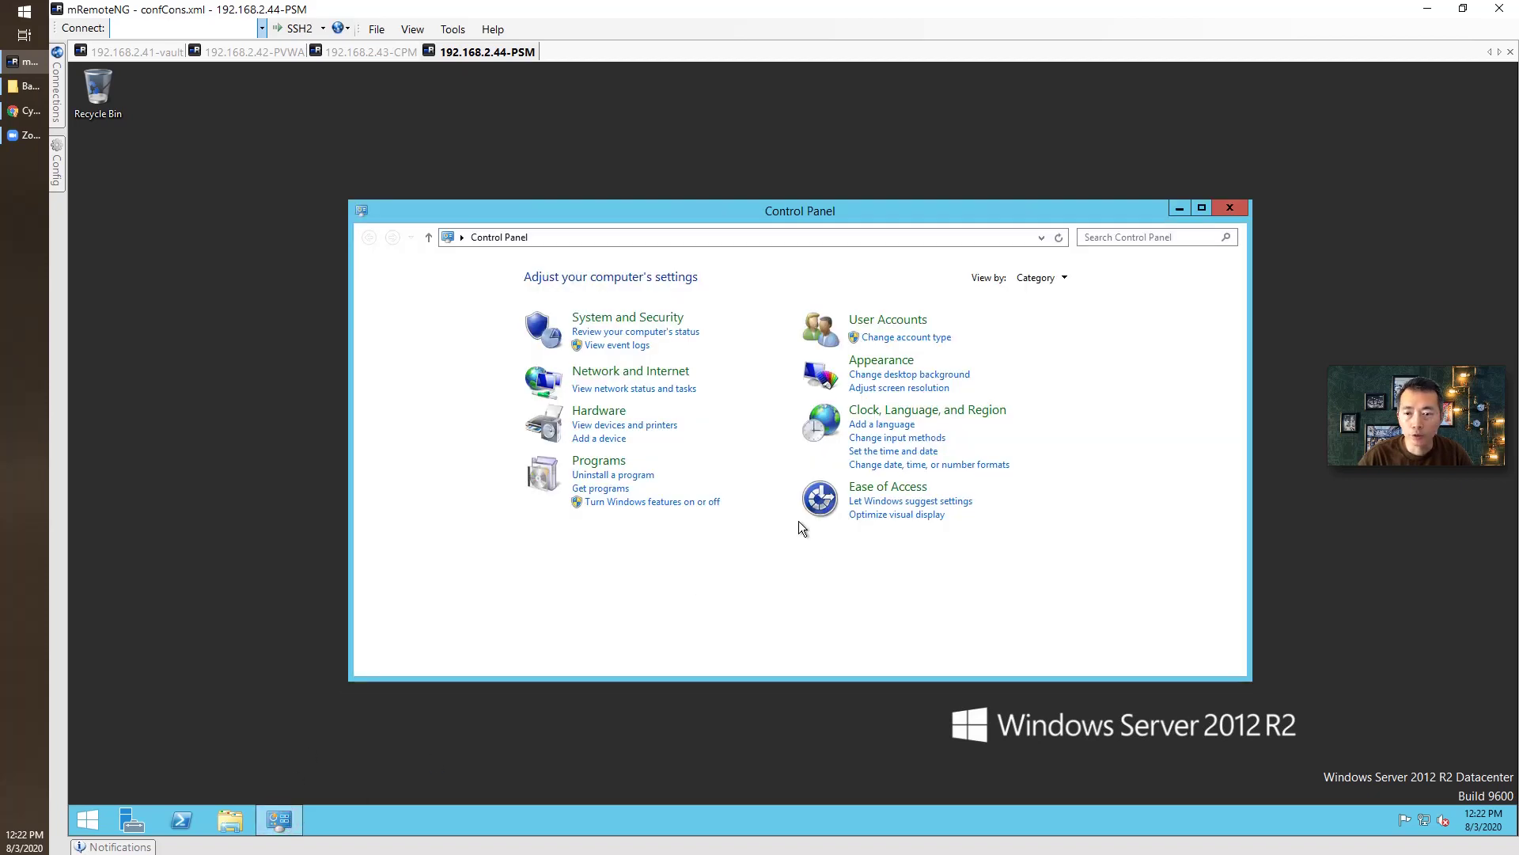
pyautogui.click(290, 673)
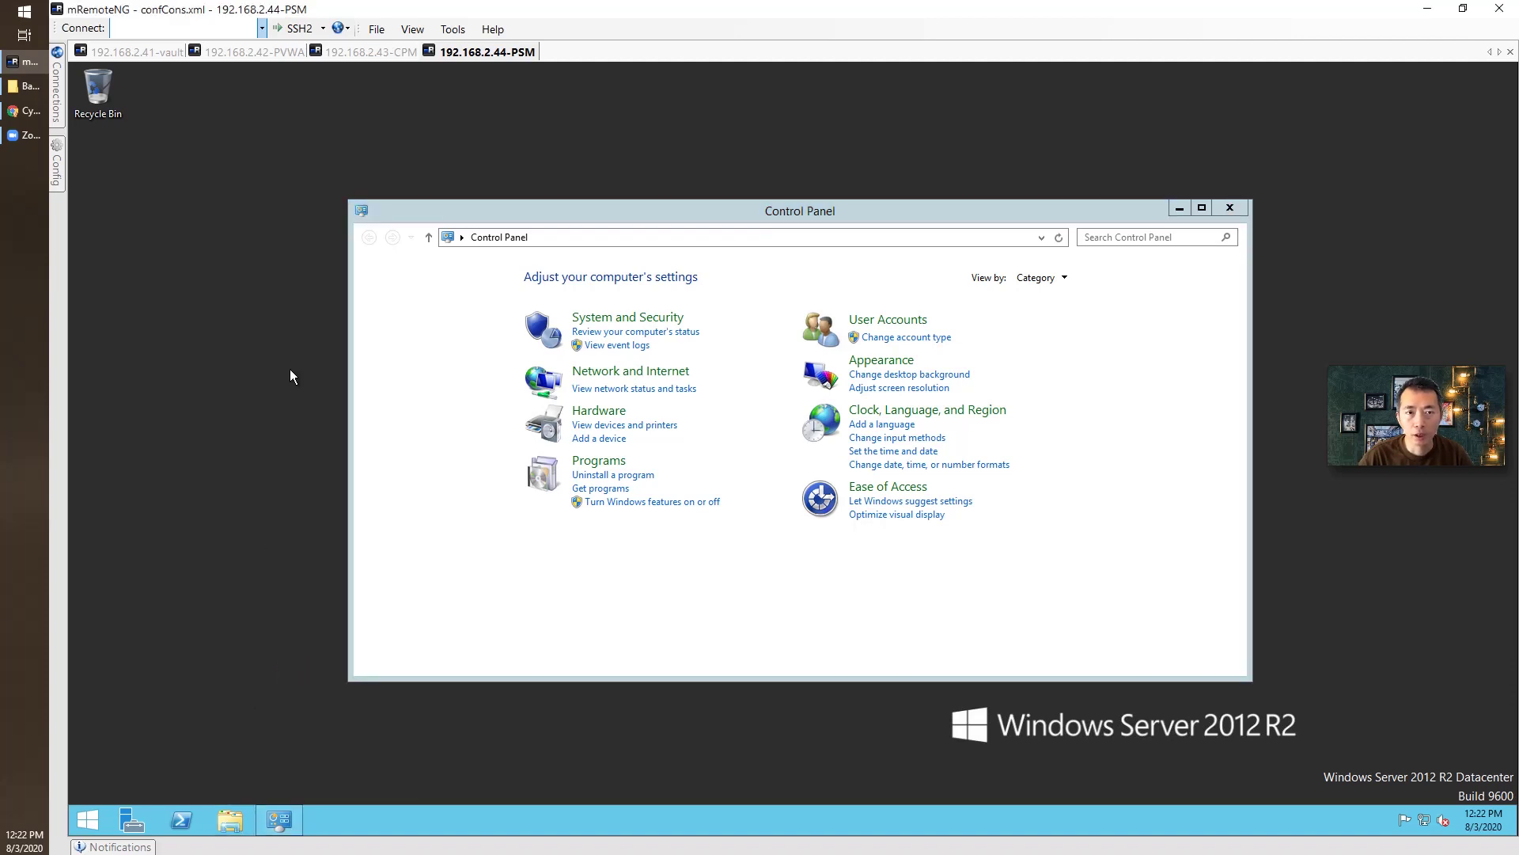
# Run setup from C:\InstallFilesv11.5\Privileged Session Manager-Rls-v11.5 as administrator.
pyautogui.press('super+e')
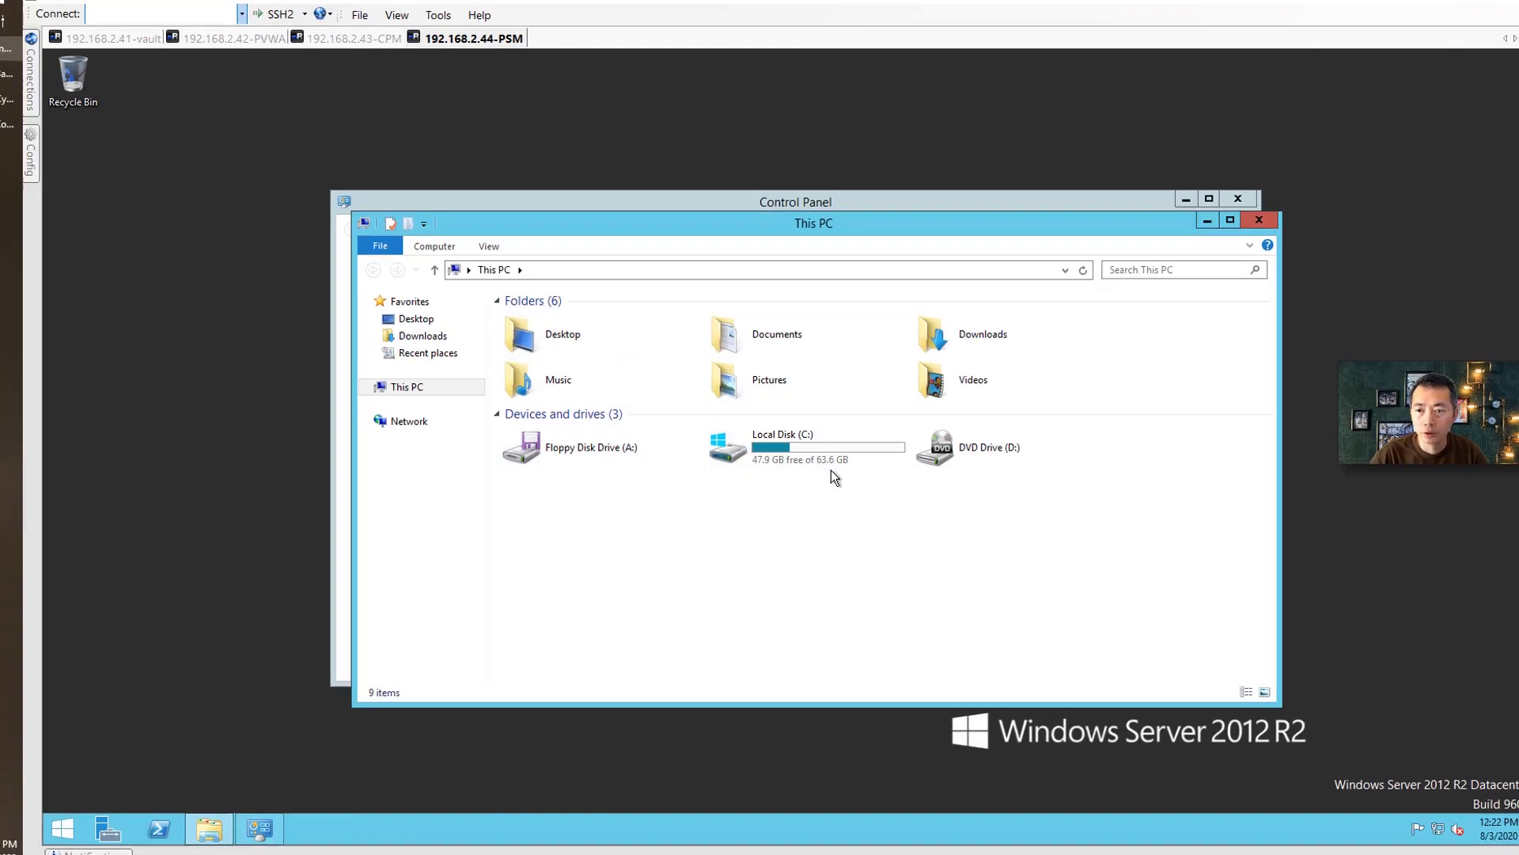
pyautogui.doubleClick(827, 463)
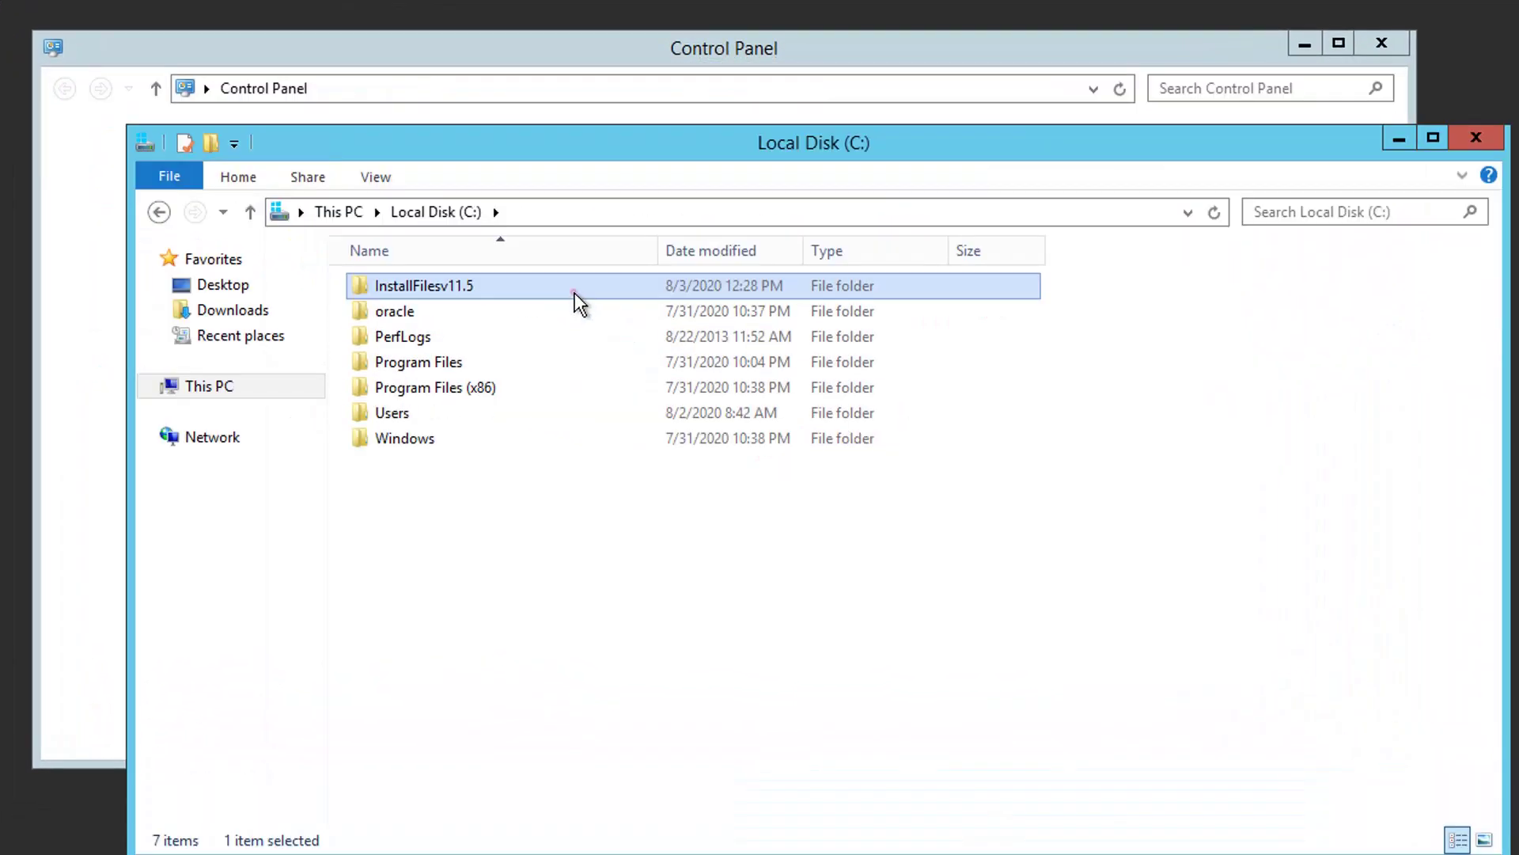
pyautogui.doubleClick(695, 365)
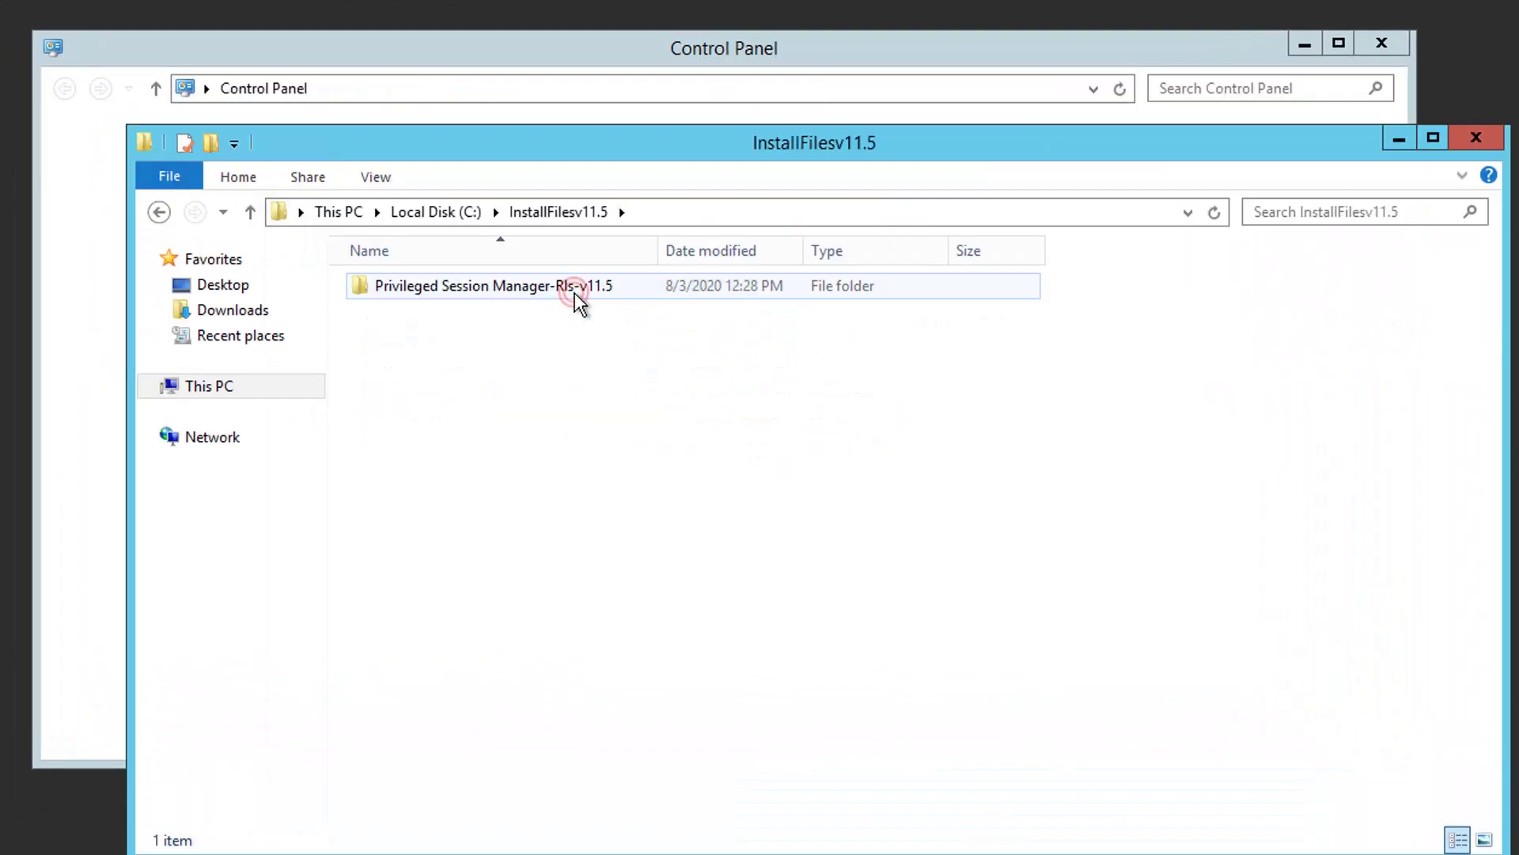
pyautogui.doubleClick(577, 298)
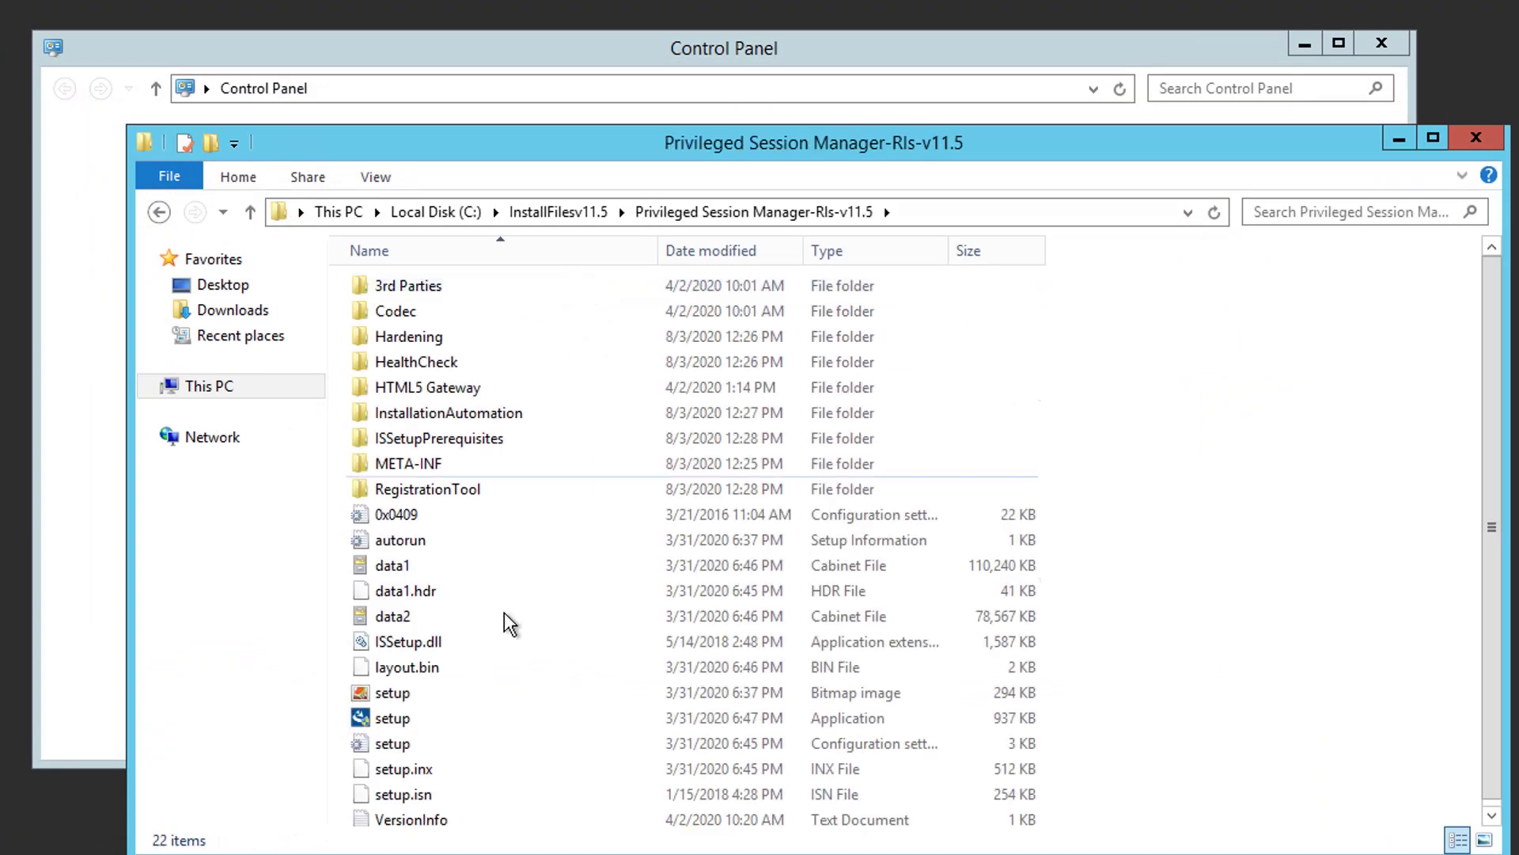
pyautogui.doubleClick(453, 717)
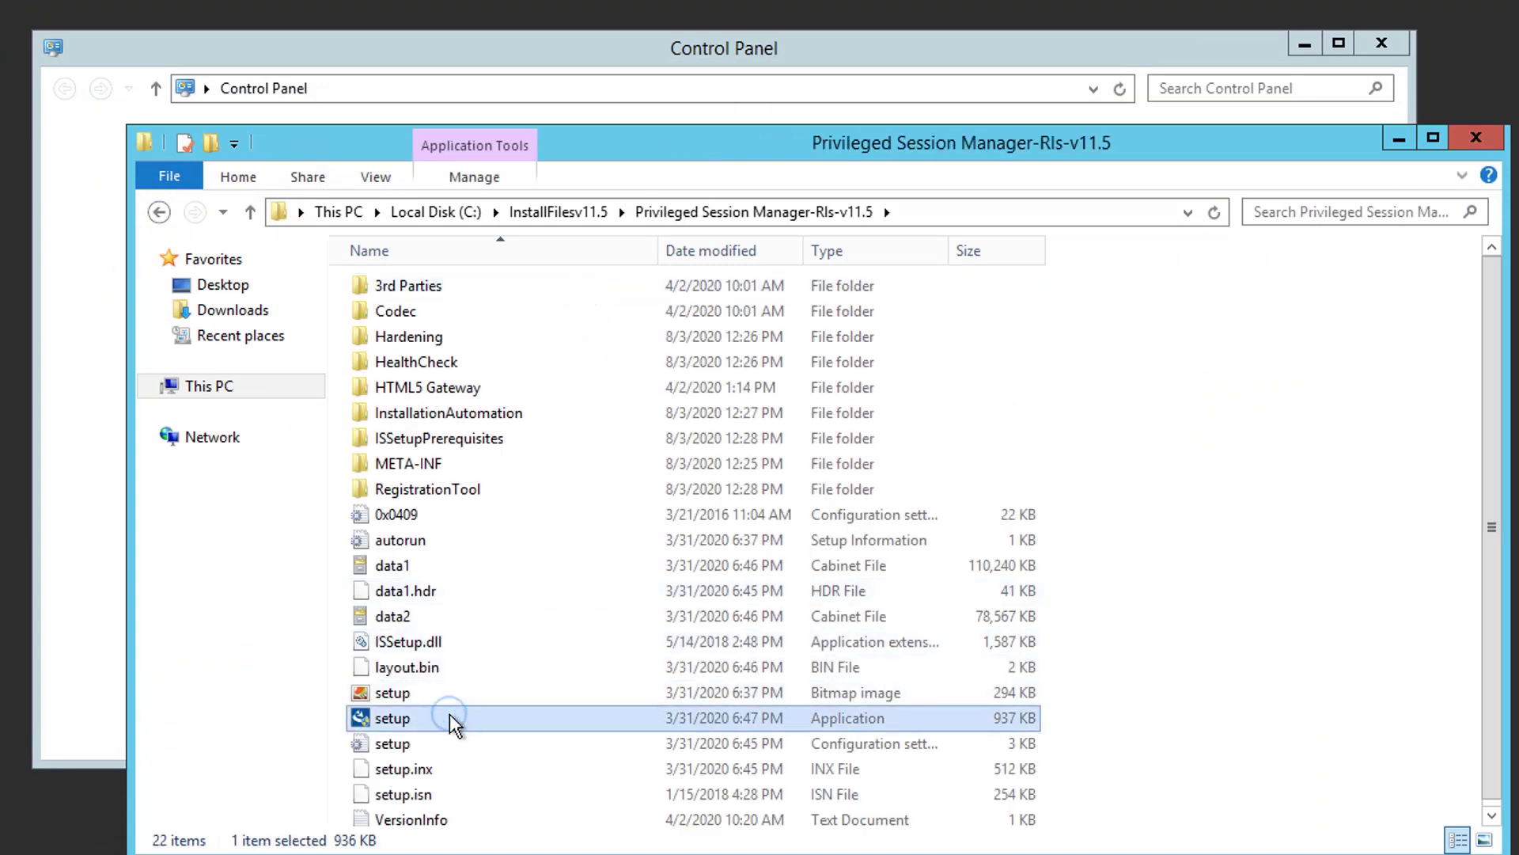
pyautogui.rightClick(451, 717)
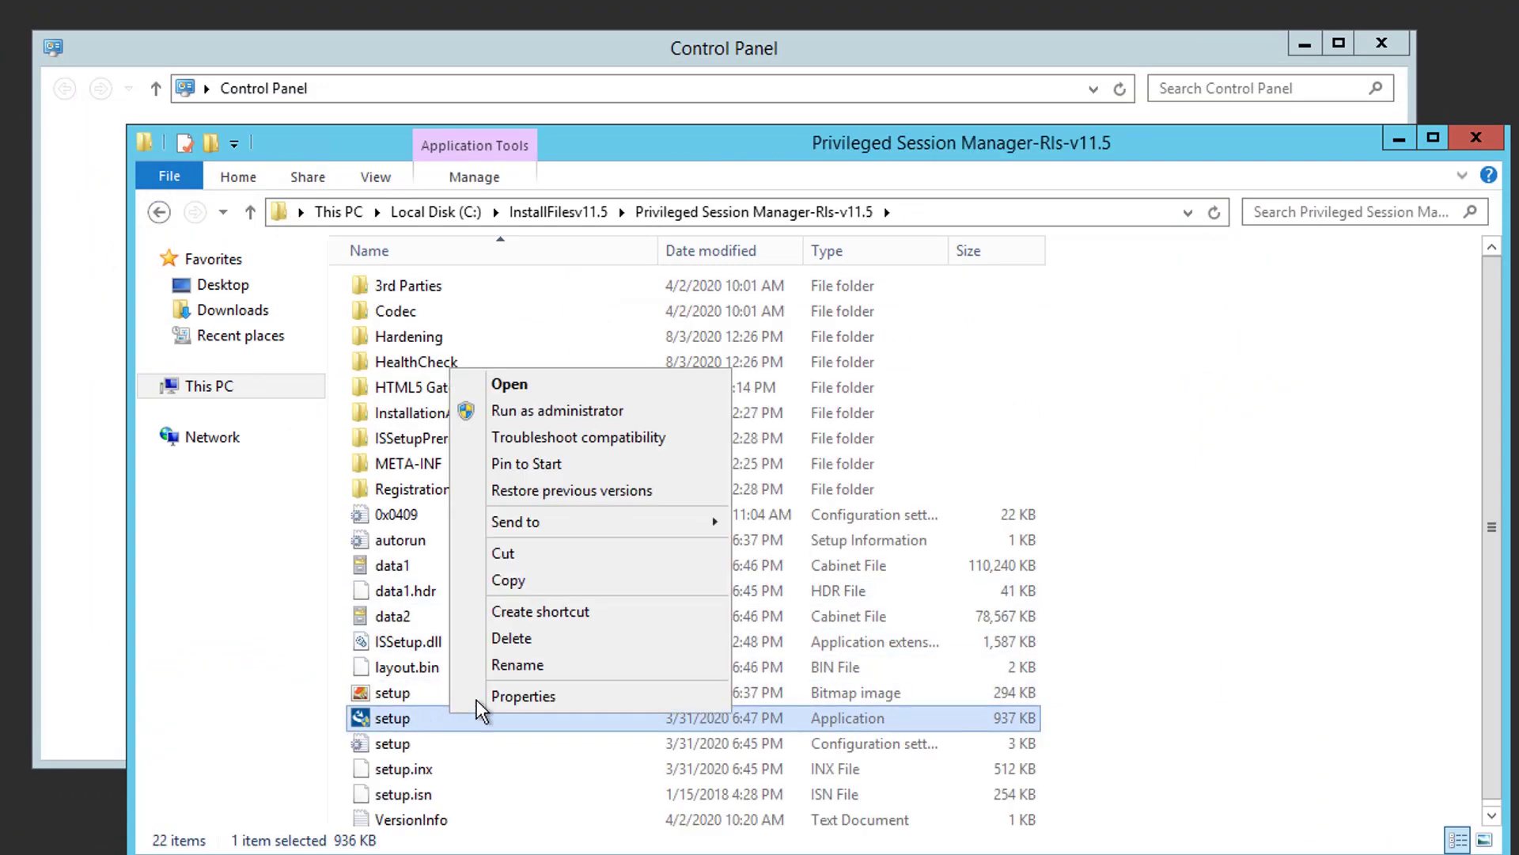
pyautogui.click(576, 411)
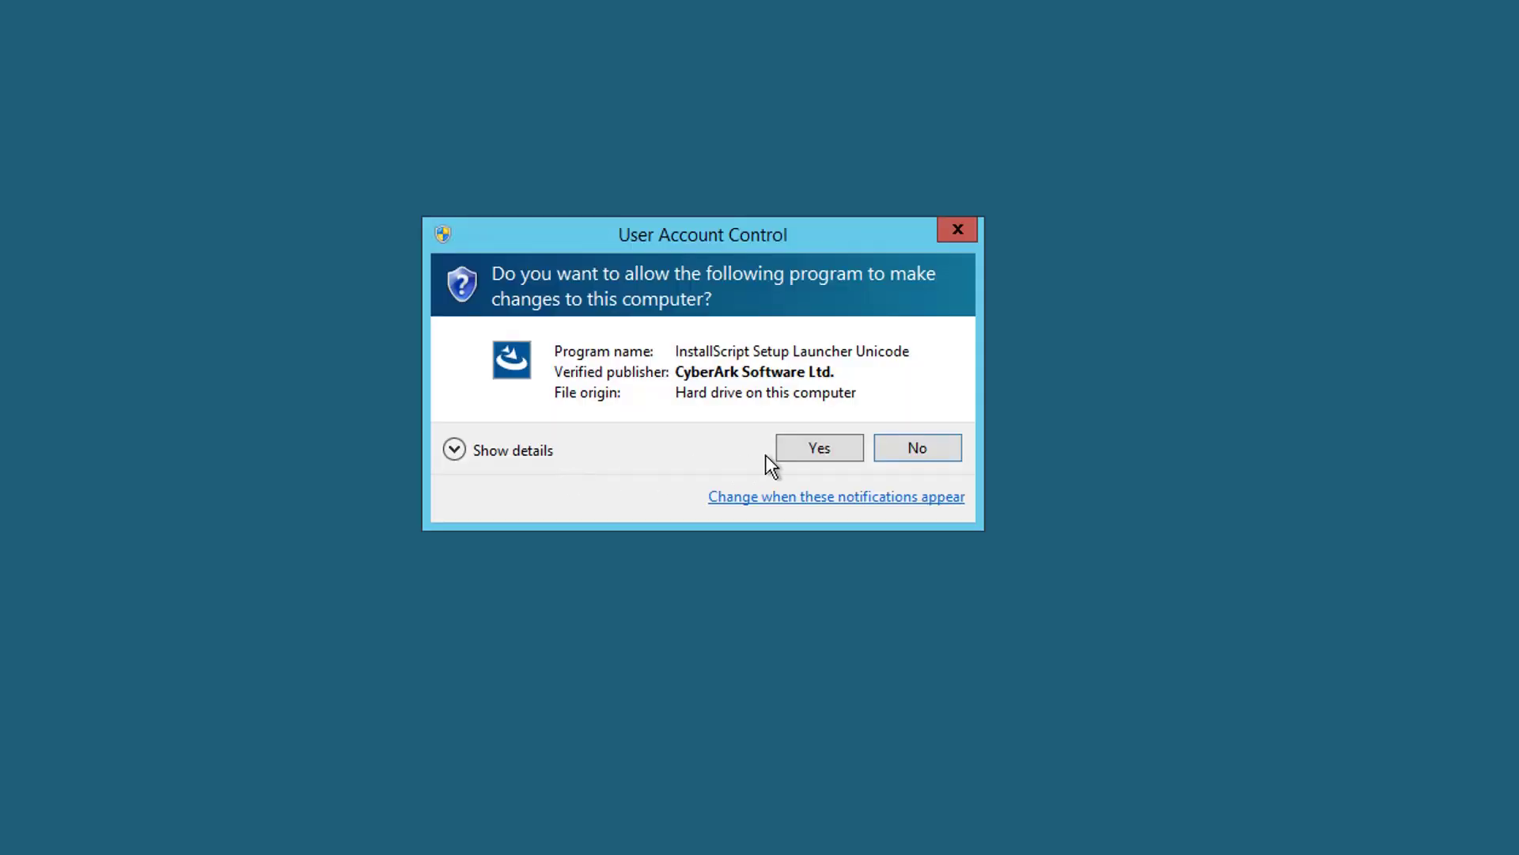
# Approve the UAC prompt and start the PSM 11.04.0.58 upgrade from the welcome page.
pyautogui.click(782, 454)
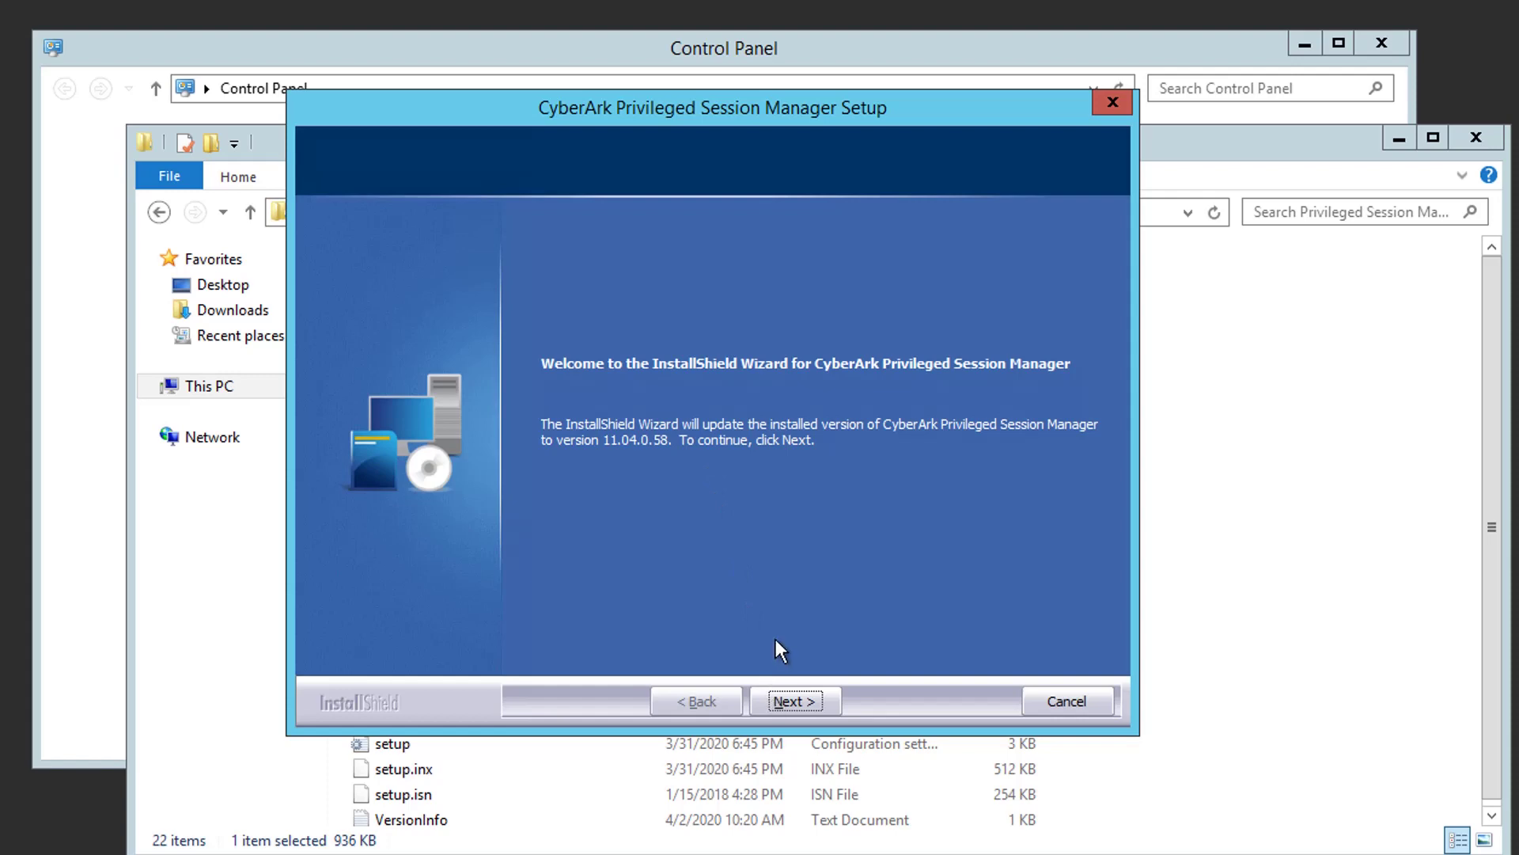
pyautogui.click(794, 698)
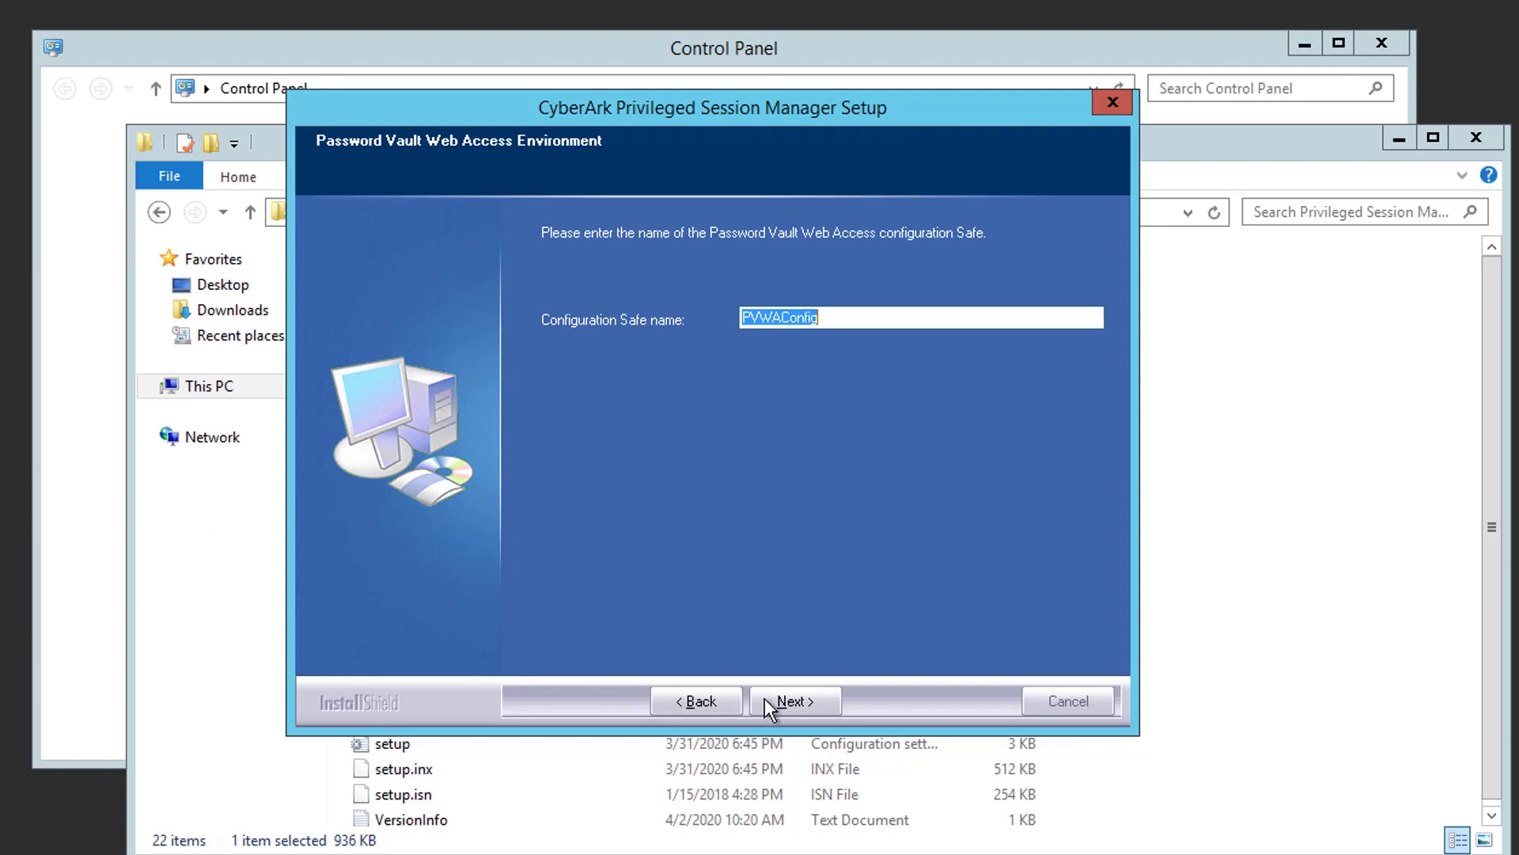
# Keep the PVWAConfig Safe name and the vault address 192.168.2.41:1858.
pyautogui.click(764, 701)
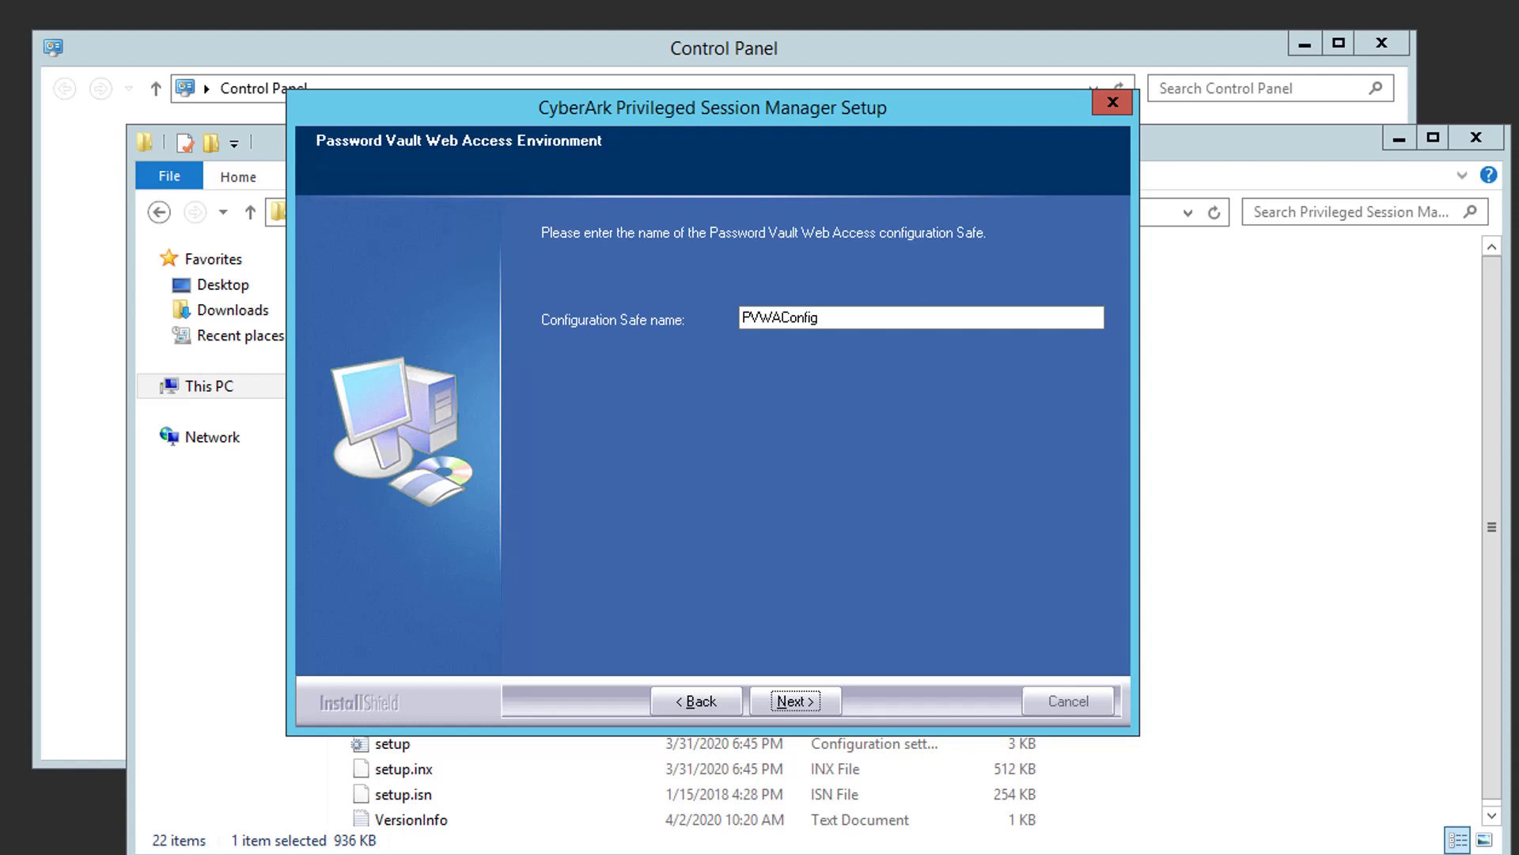
pyautogui.press('Return')
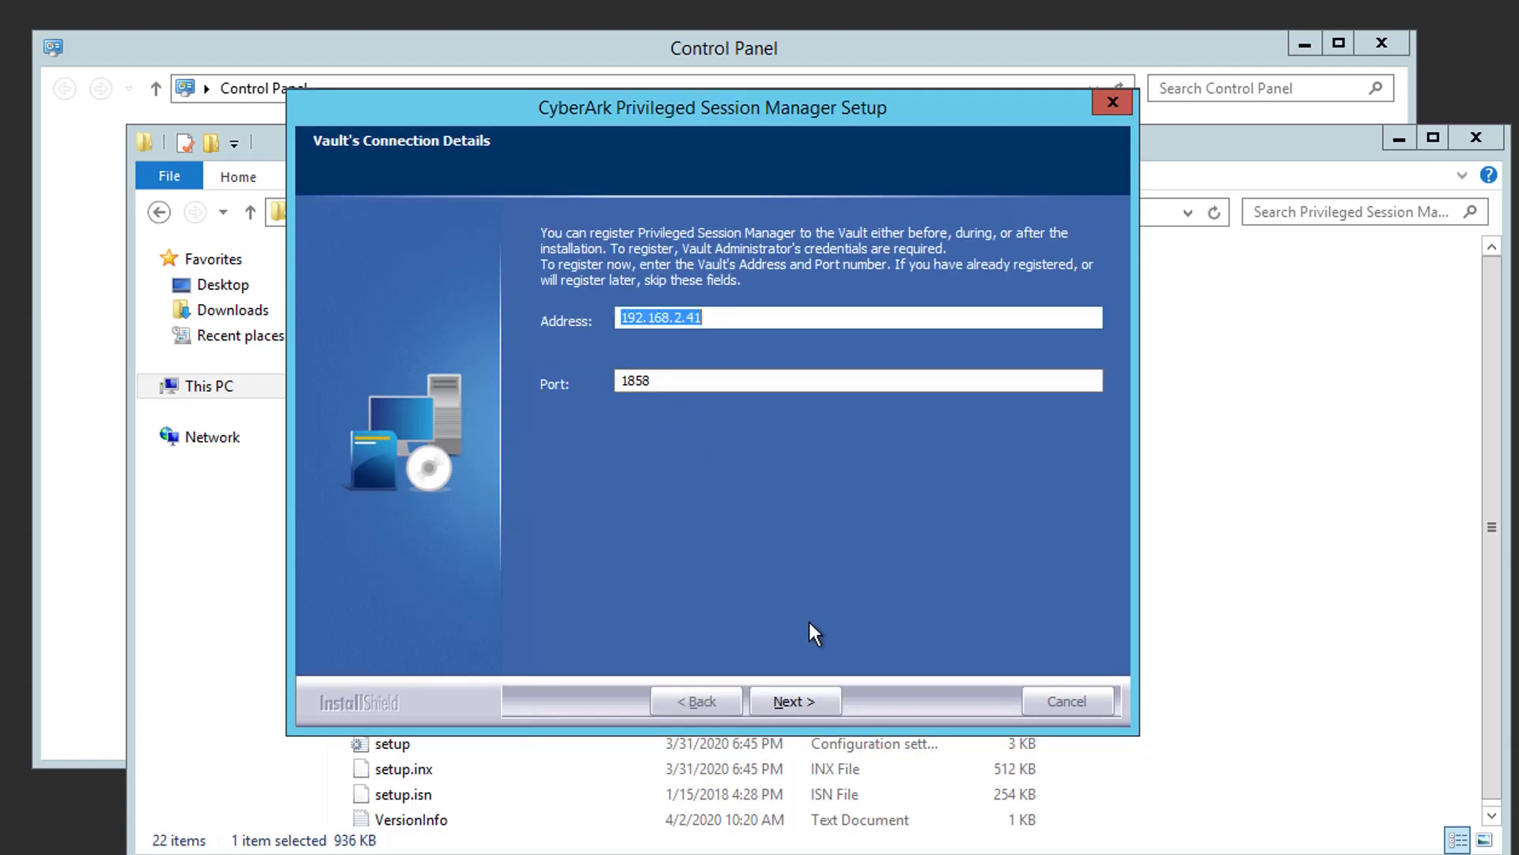
pyautogui.click(811, 706)
# Enter the Administrator vault password and set the HTTPS API Gateway host to pvwa-v10.51sectest.dev.
pyautogui.click(642, 381)
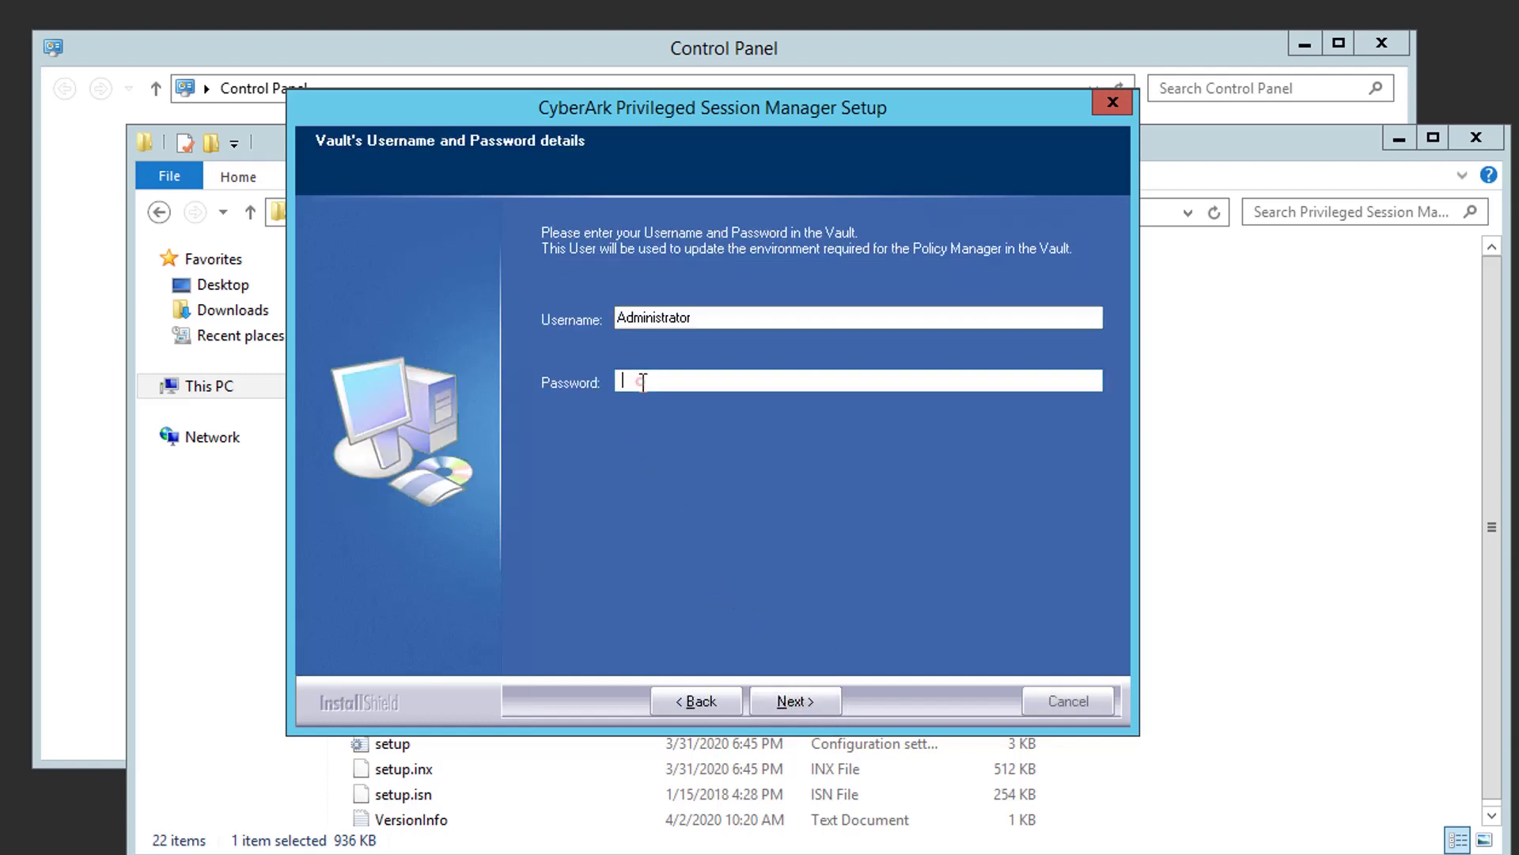
pyautogui.write('••••••••••')
pyautogui.click(804, 696)
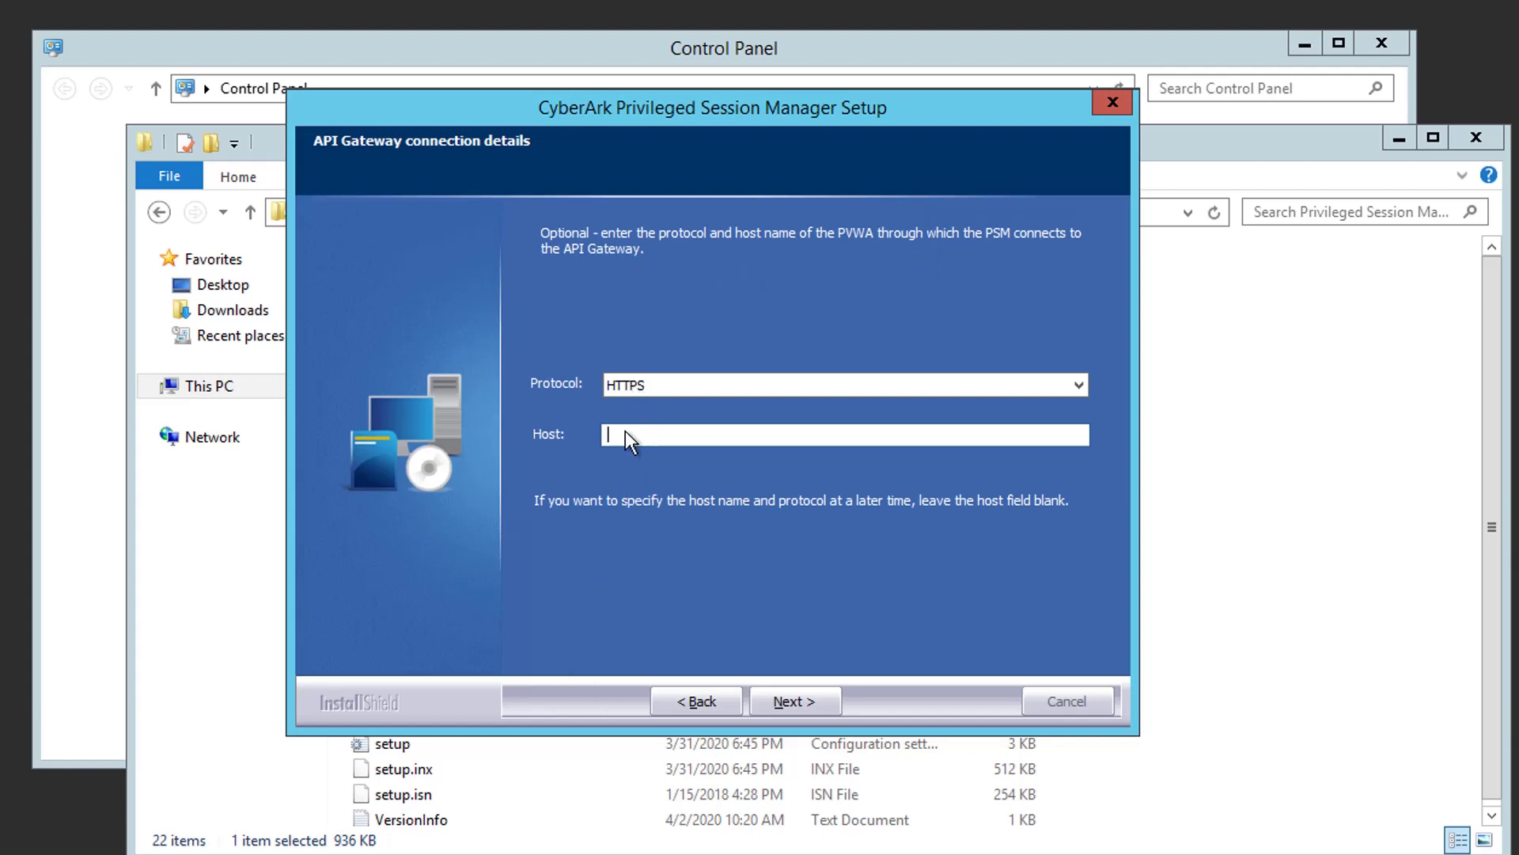
pyautogui.write('pvwa-v10.51sectest.dev')
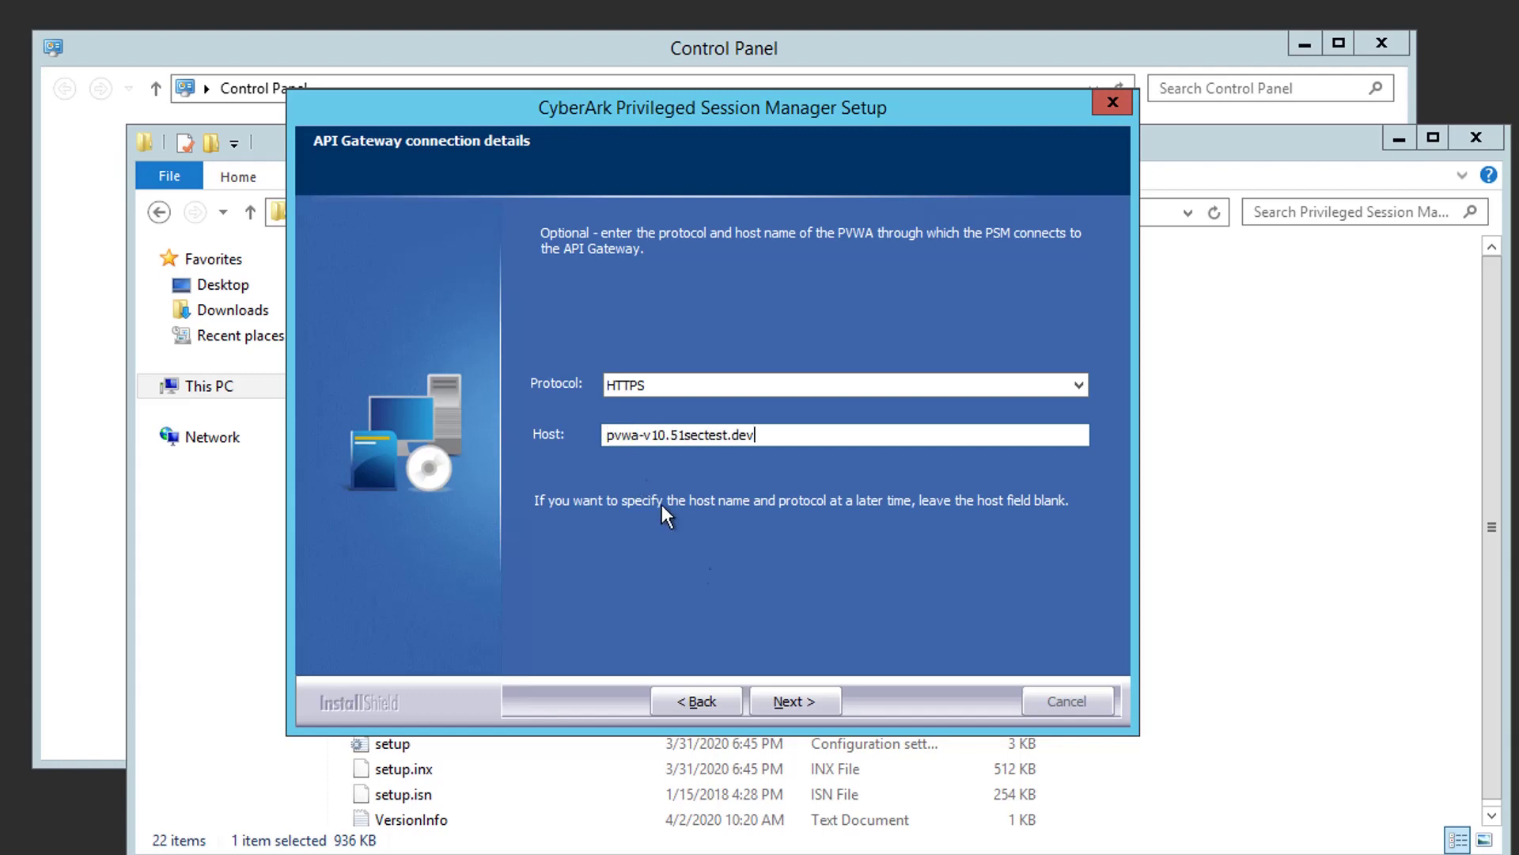
pyautogui.click(774, 701)
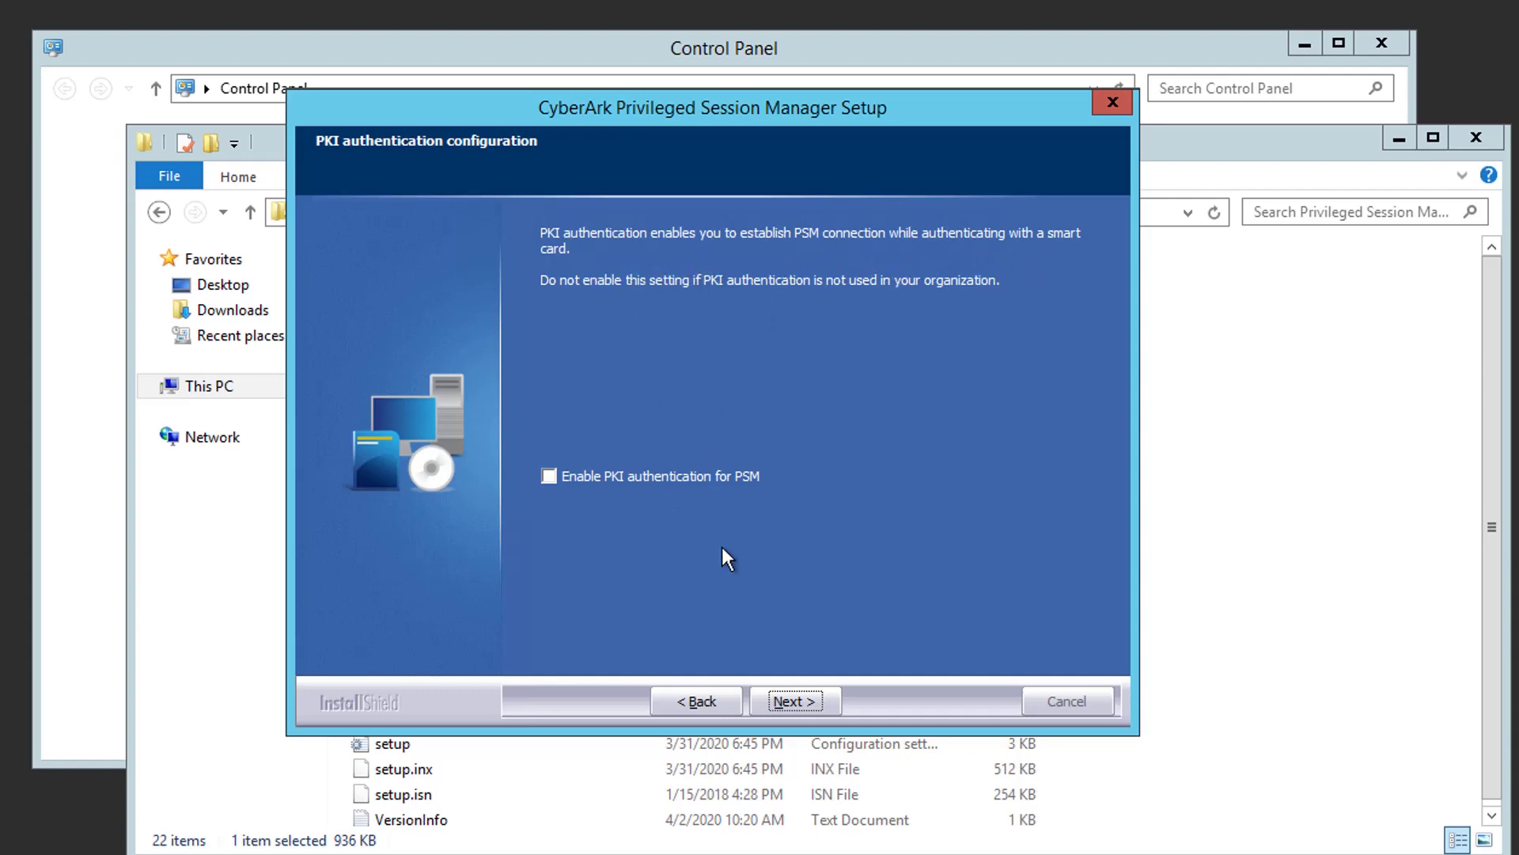
# Skip PKI authentication and finish the PSM 11.04.0.58 update, restarting the server now.
pyautogui.click(791, 701)
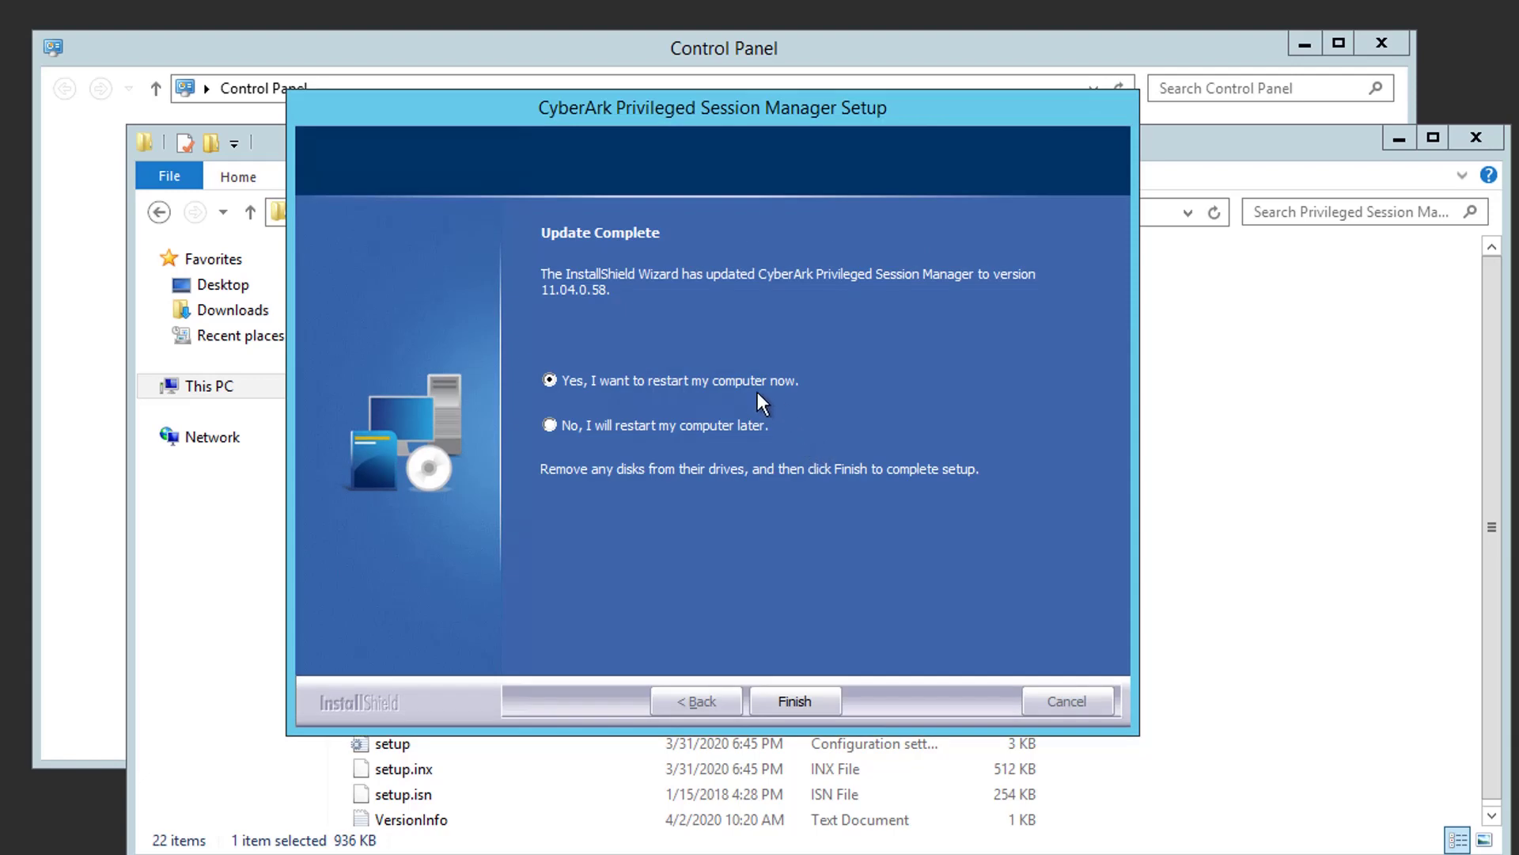
pyautogui.click(794, 701)
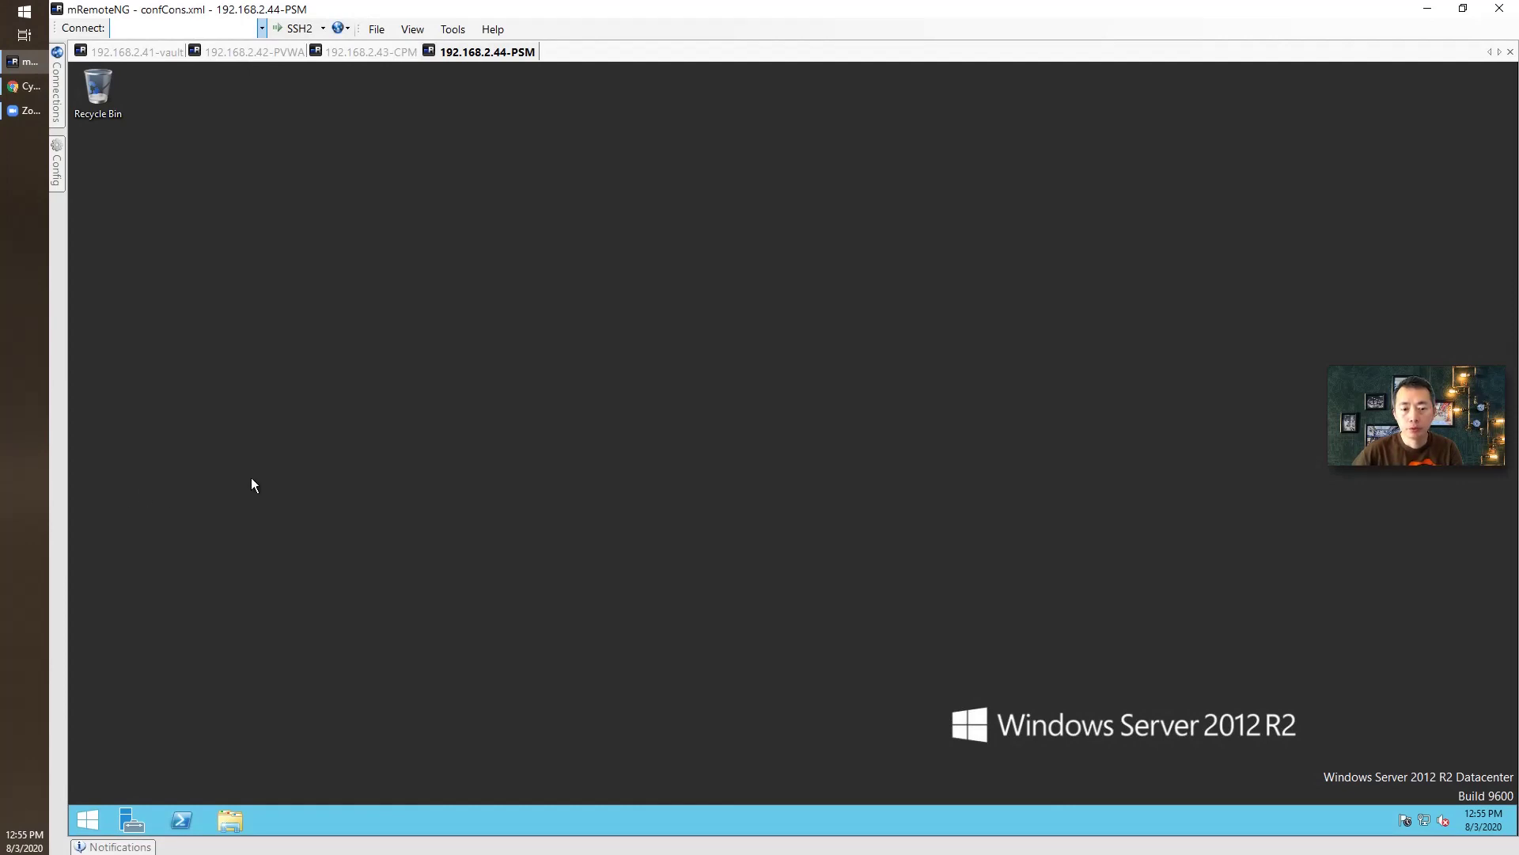
# Run services.msc and confirm Cyber-Ark Privileged Session Manager is Running with Automatic startup.
pyautogui.rightClick(91, 822)
pyautogui.click(179, 770)
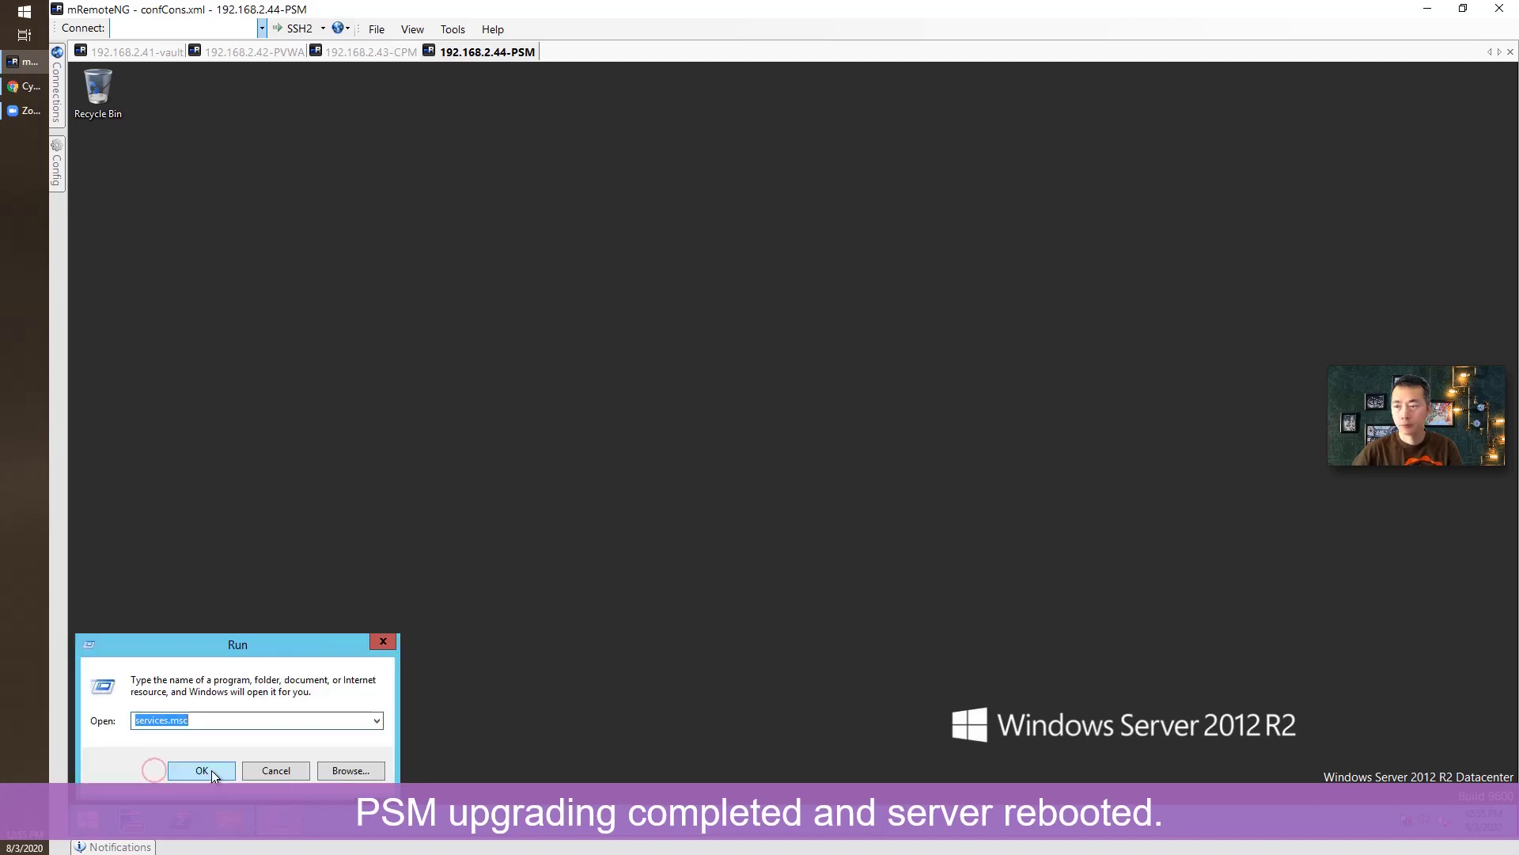
pyautogui.click(212, 771)
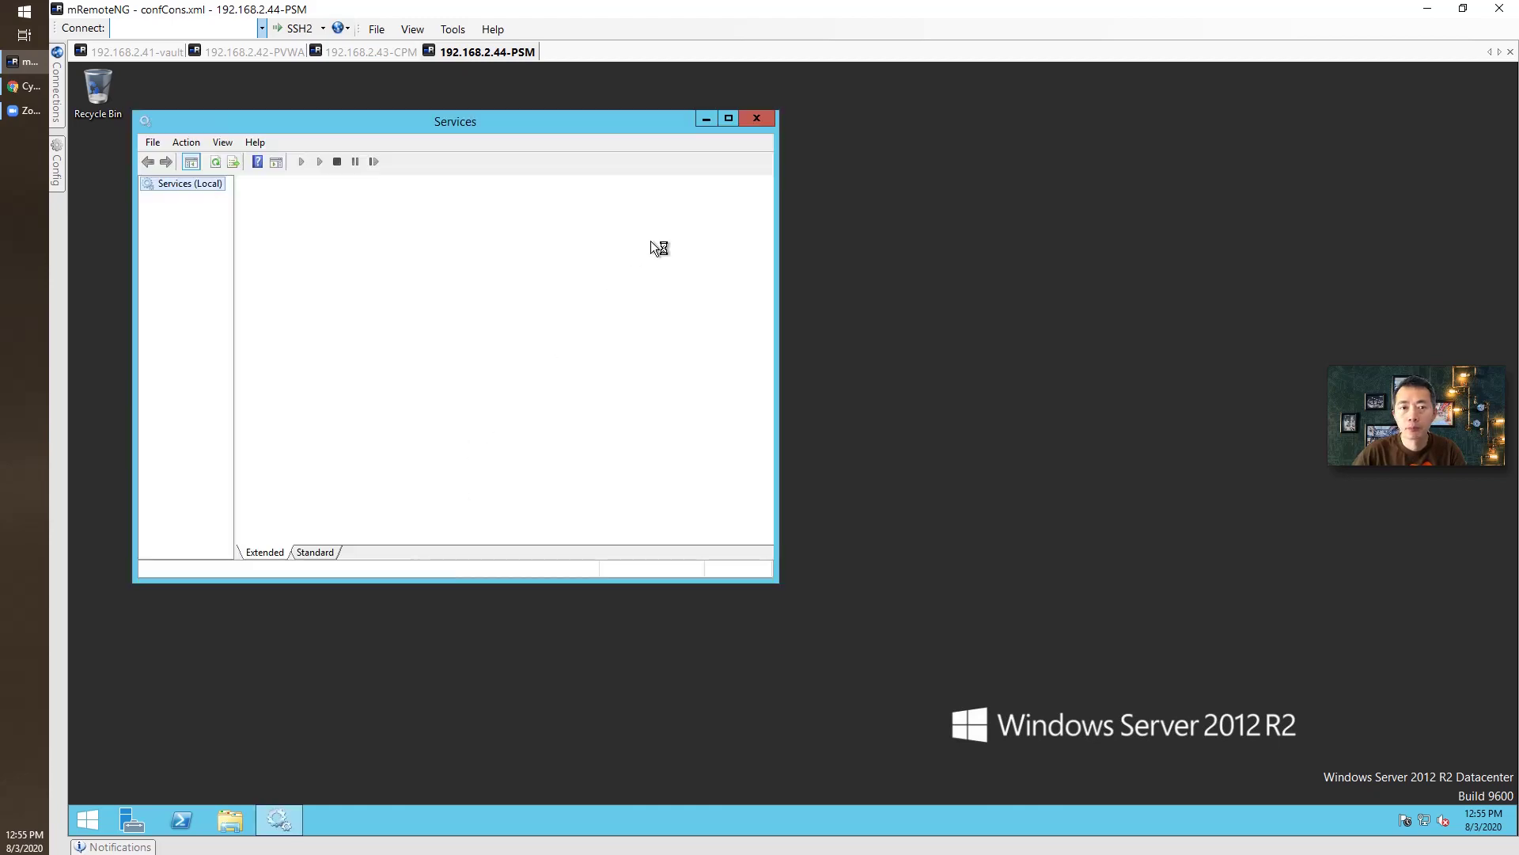
pyautogui.click(728, 119)
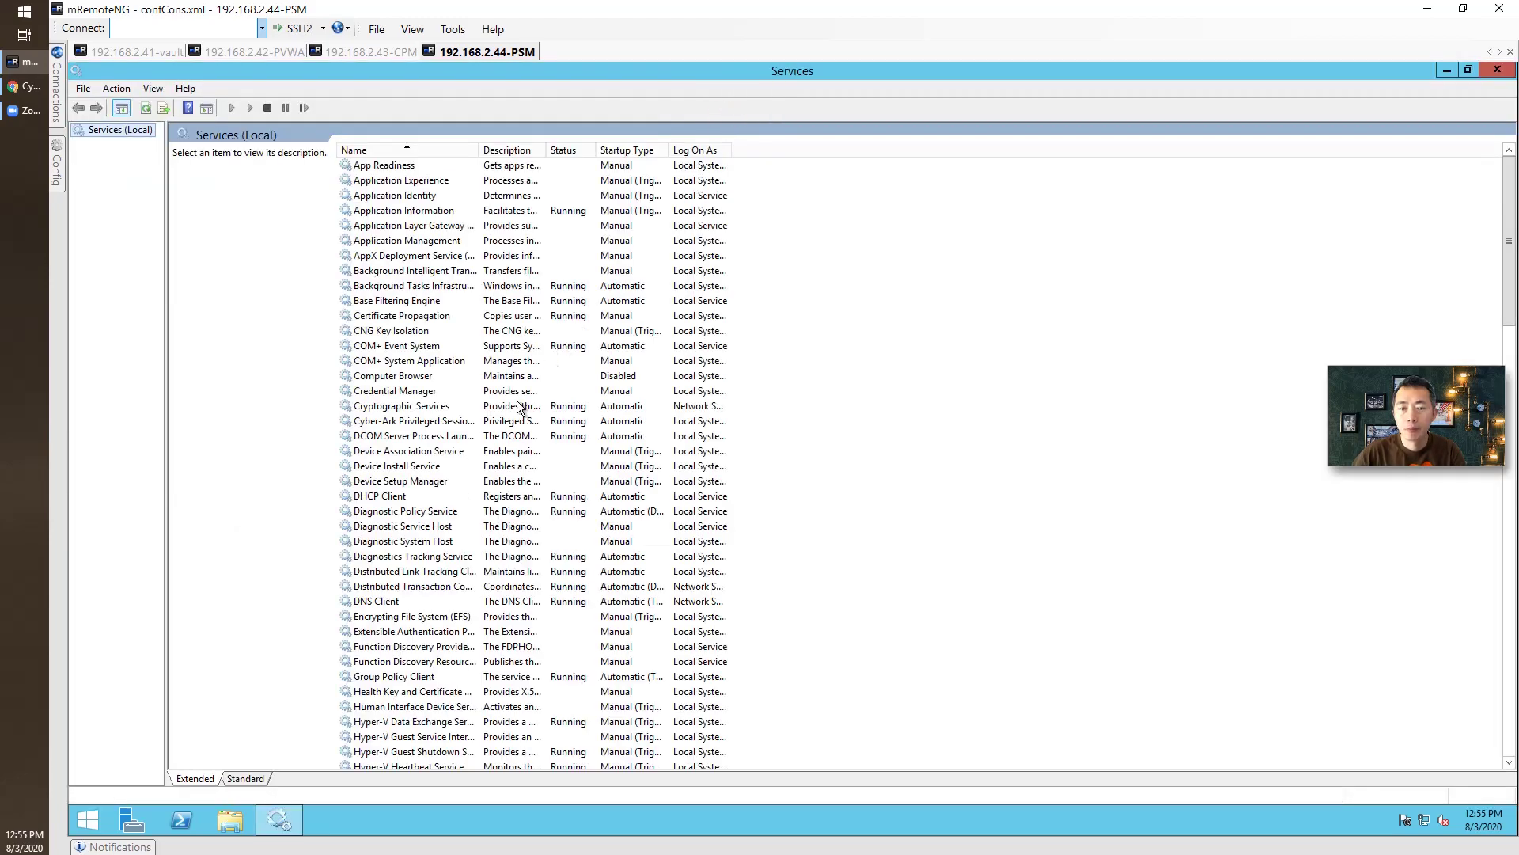
pyautogui.click(409, 421)
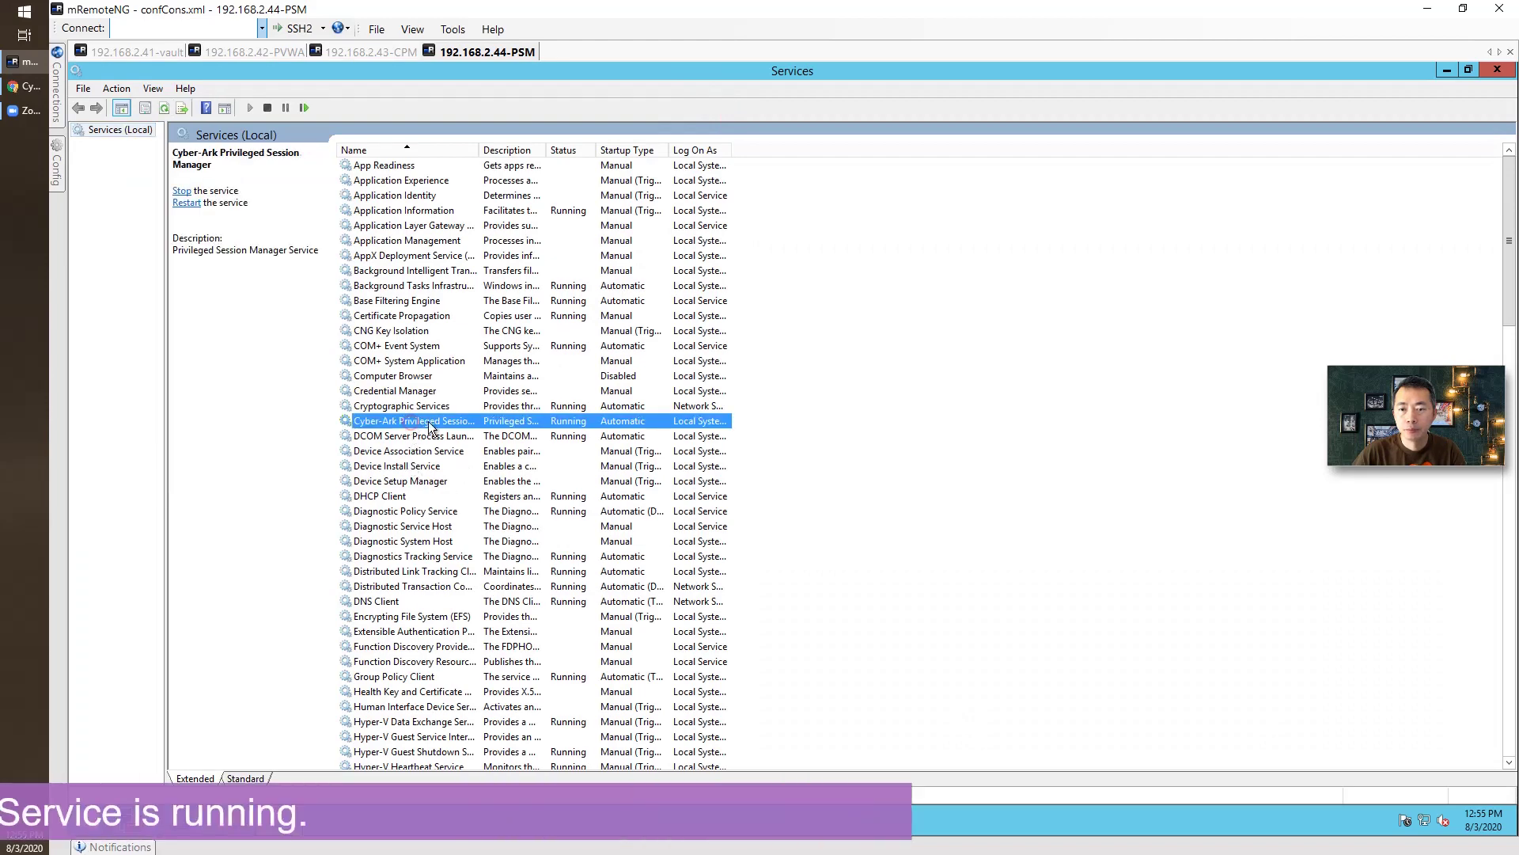
# Reload PVWA on the 192.168.2.42 tab and sign in as administrator with the account password.
pyautogui.click(254, 54)
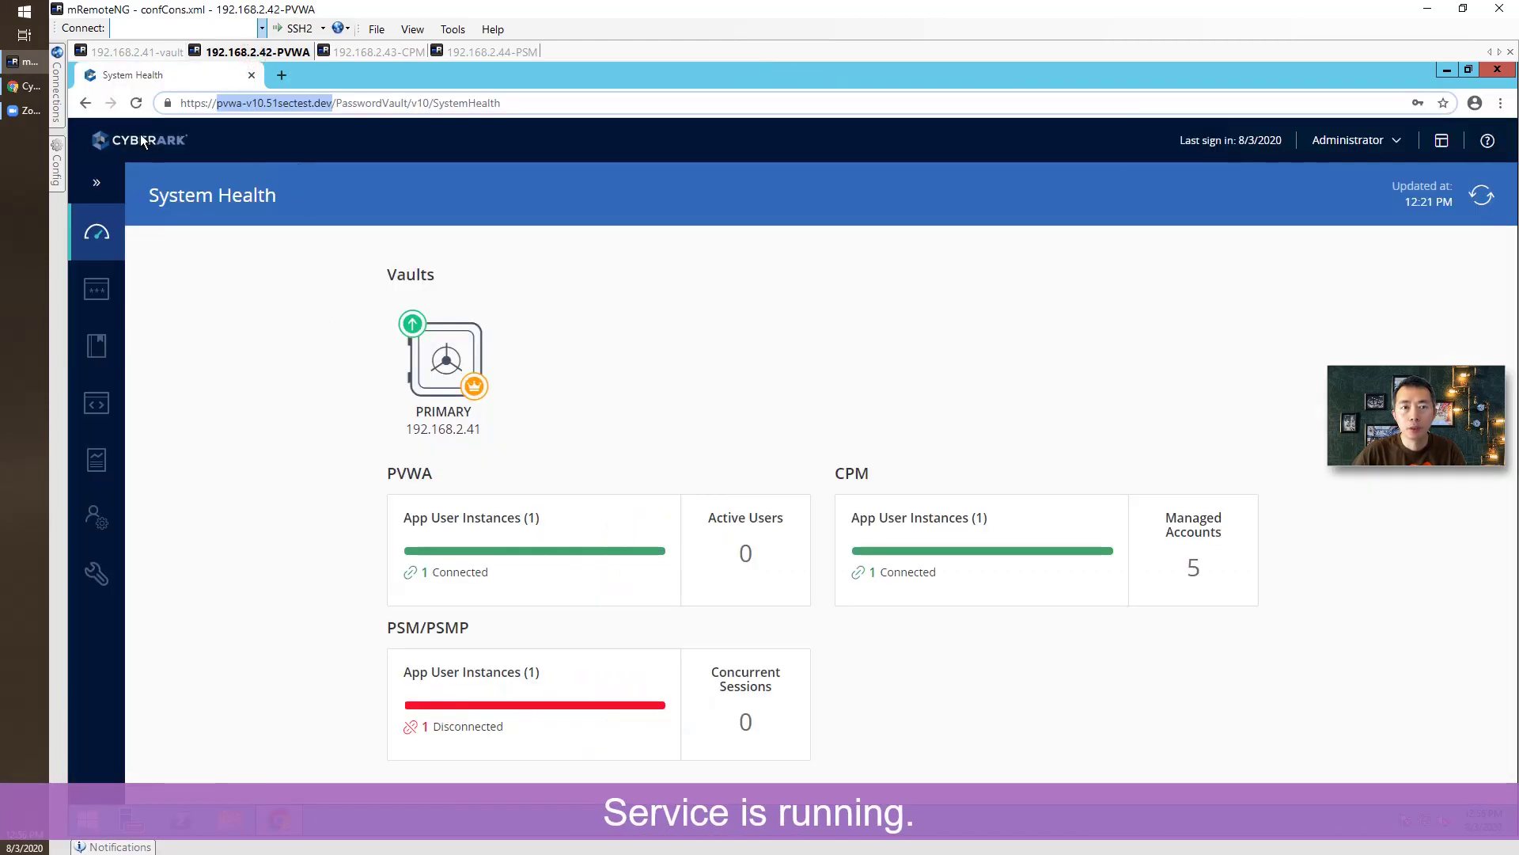
pyautogui.click(131, 108)
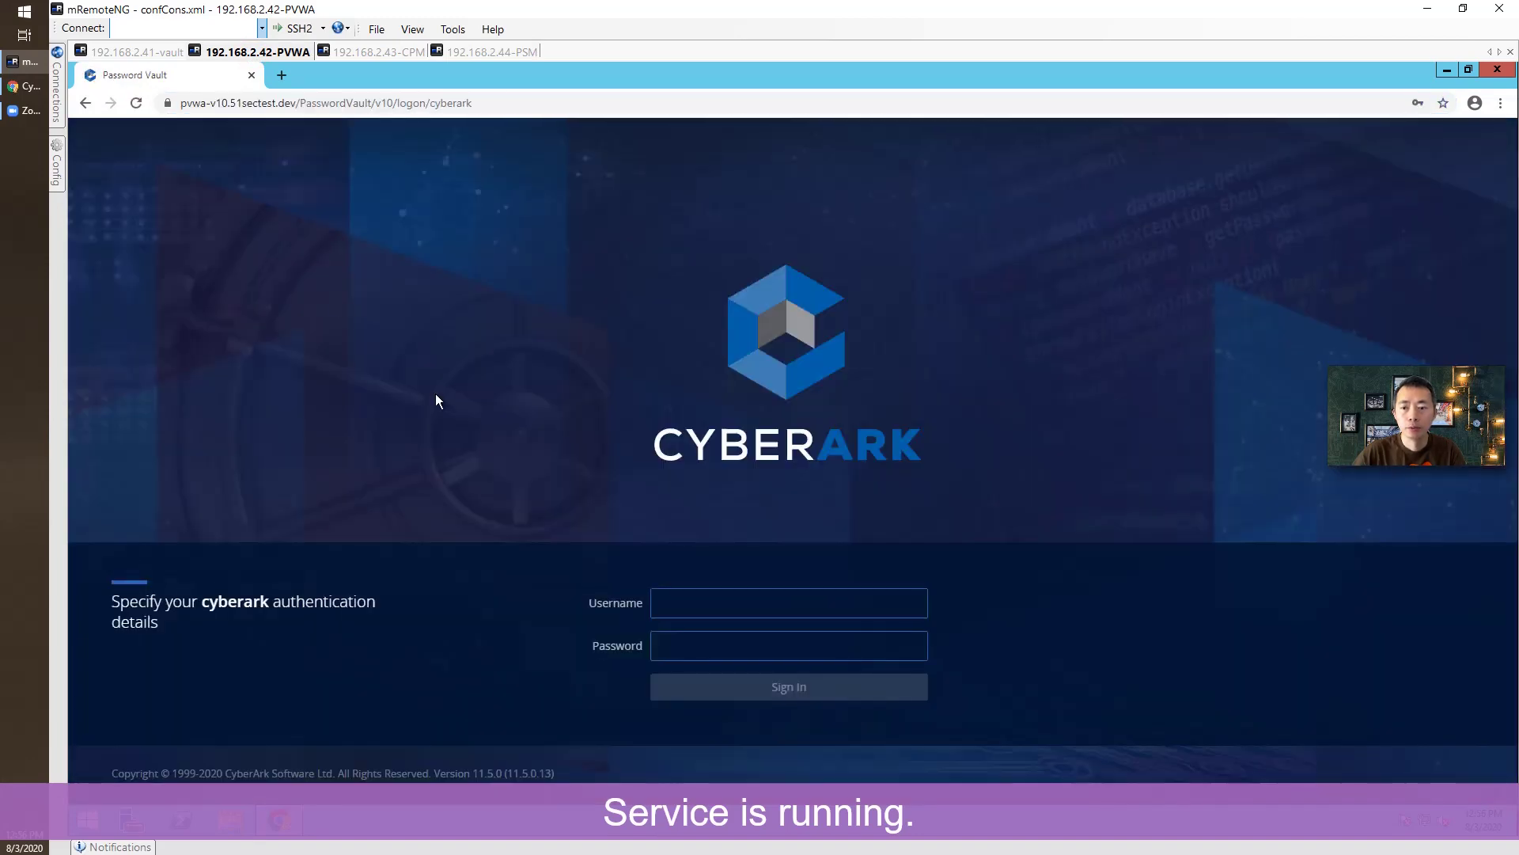
pyautogui.click(690, 599)
pyautogui.write('a')
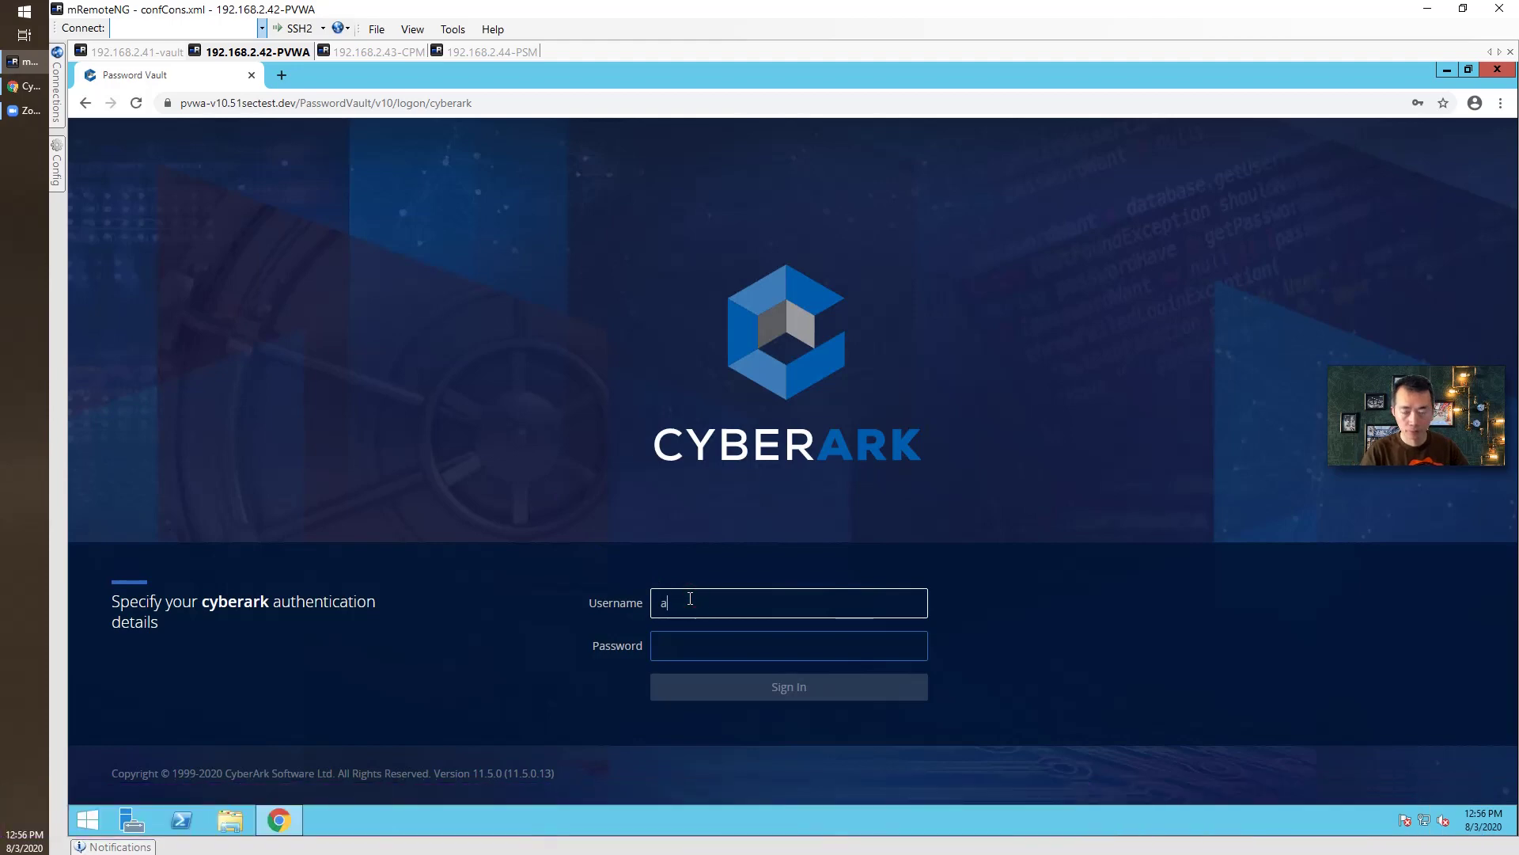
pyautogui.write('dministrator')
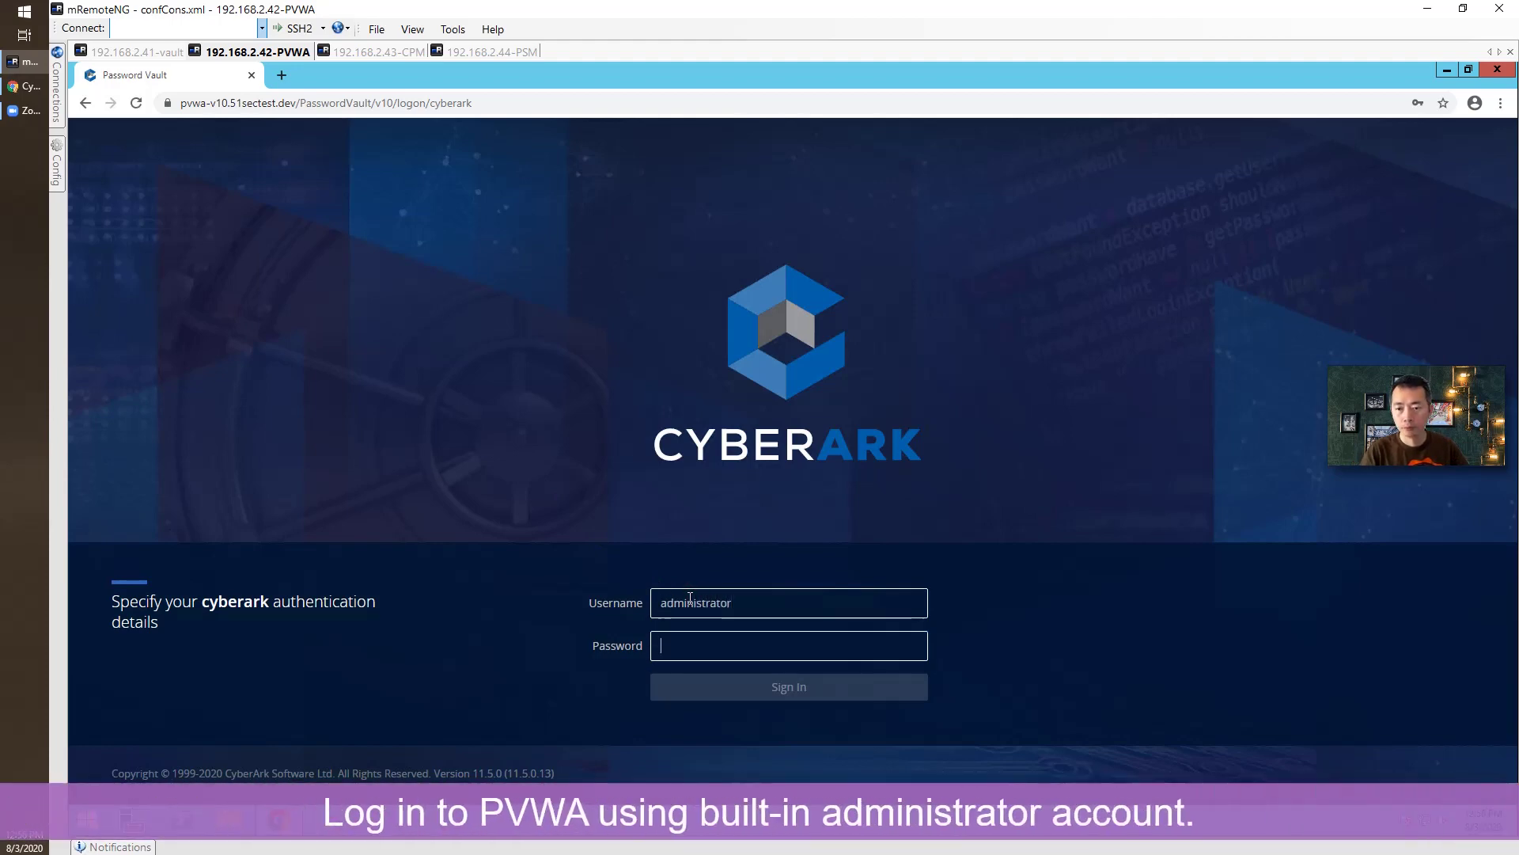
pyautogui.press('Tab')
pyautogui.write('Cyberark1')
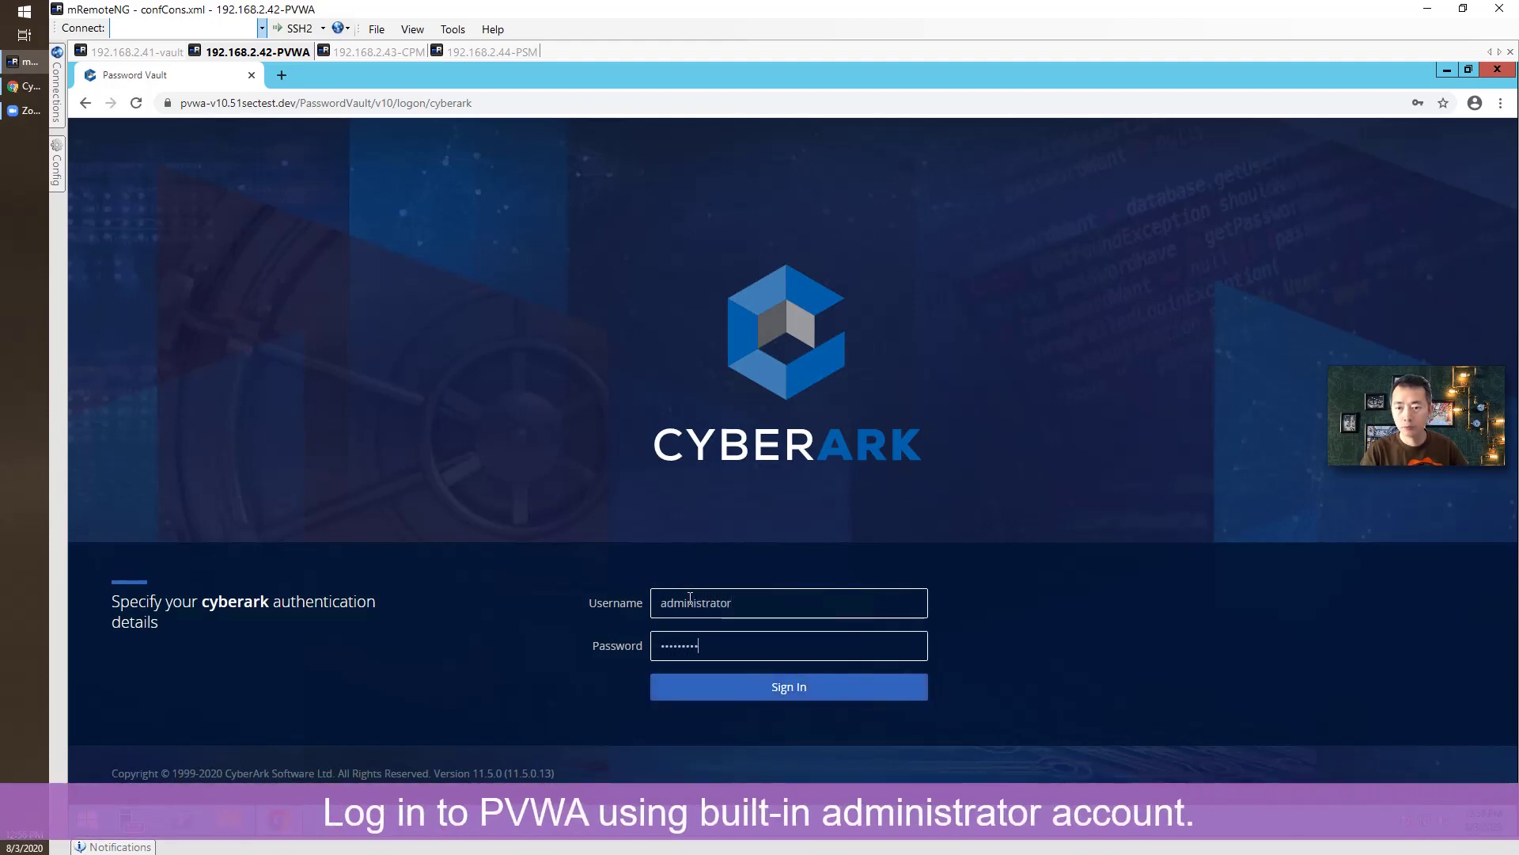
pyautogui.press('Return')
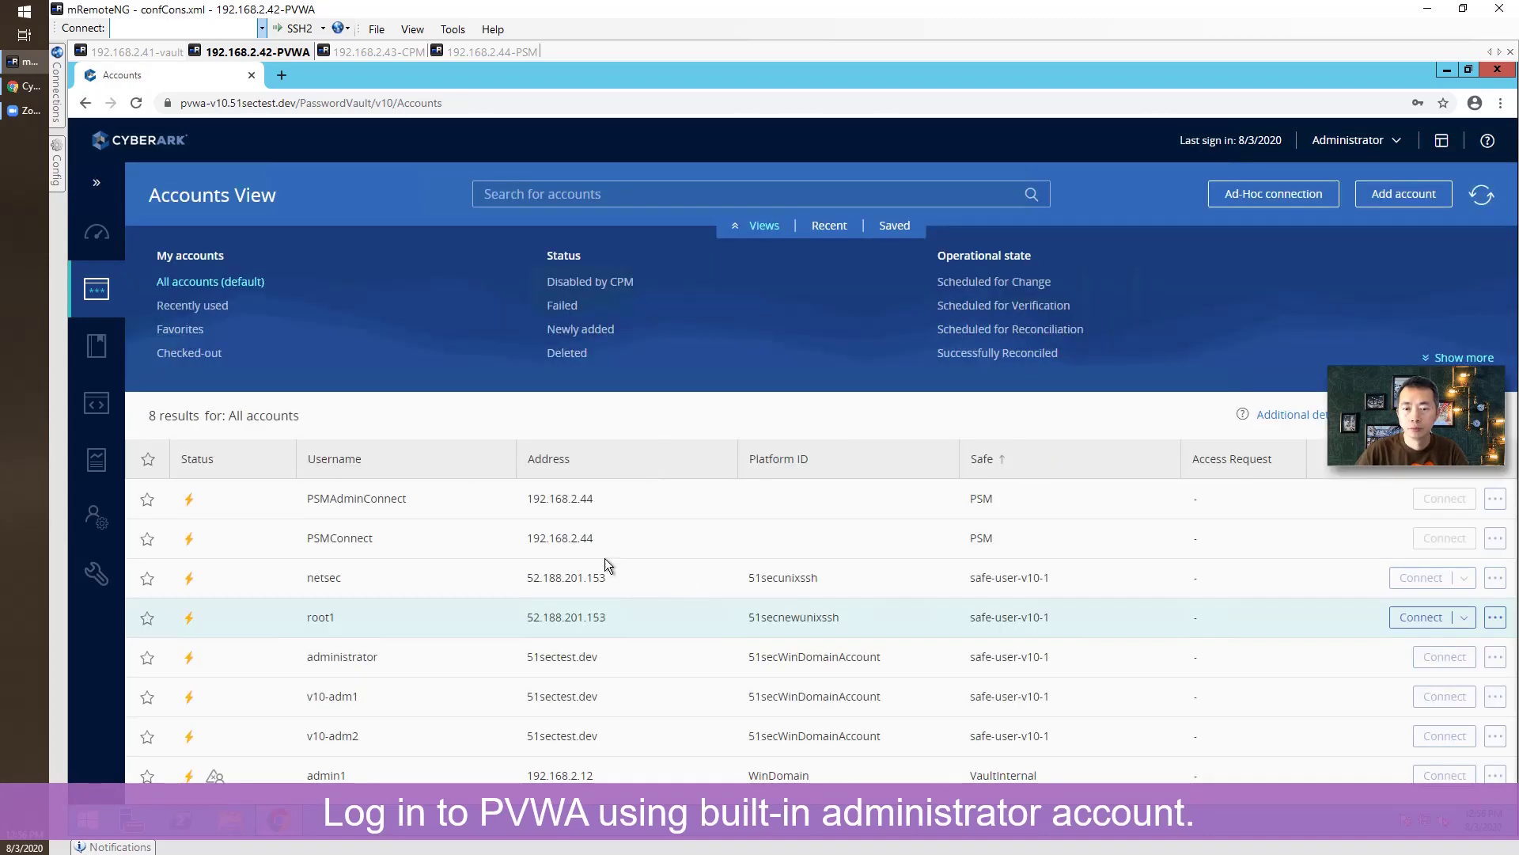
# Check System Health shows 1 connected PSM/PSMP instance, then go to the Accounts View.
pyautogui.click(109, 241)
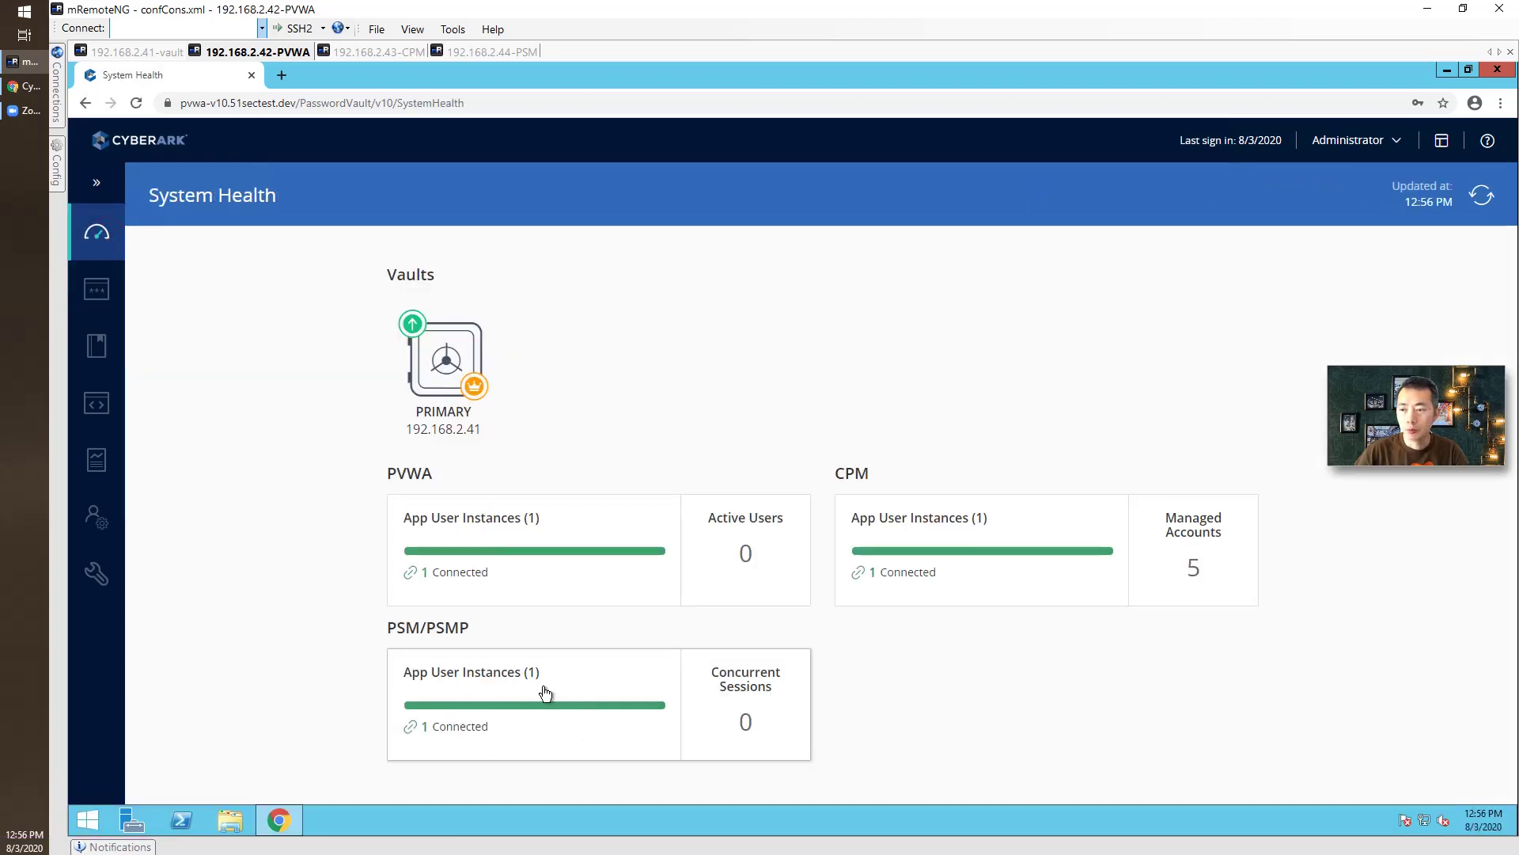
pyautogui.moveTo(96, 289)
pyautogui.click(198, 342)
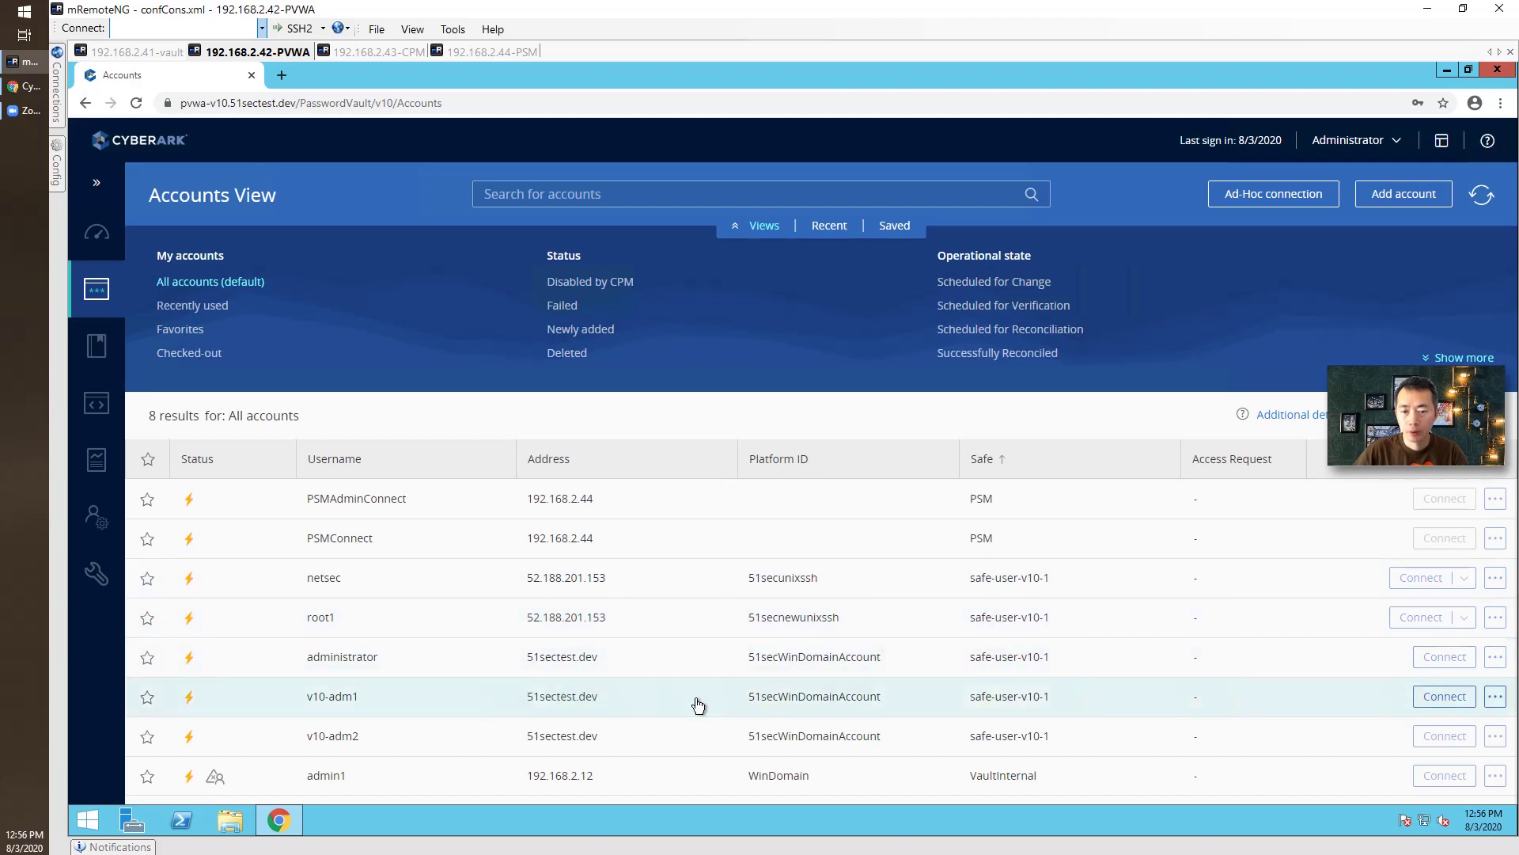
# Open and dismiss the Connect dialog for v10-adm1, then show its actions menu.
pyautogui.click(1439, 701)
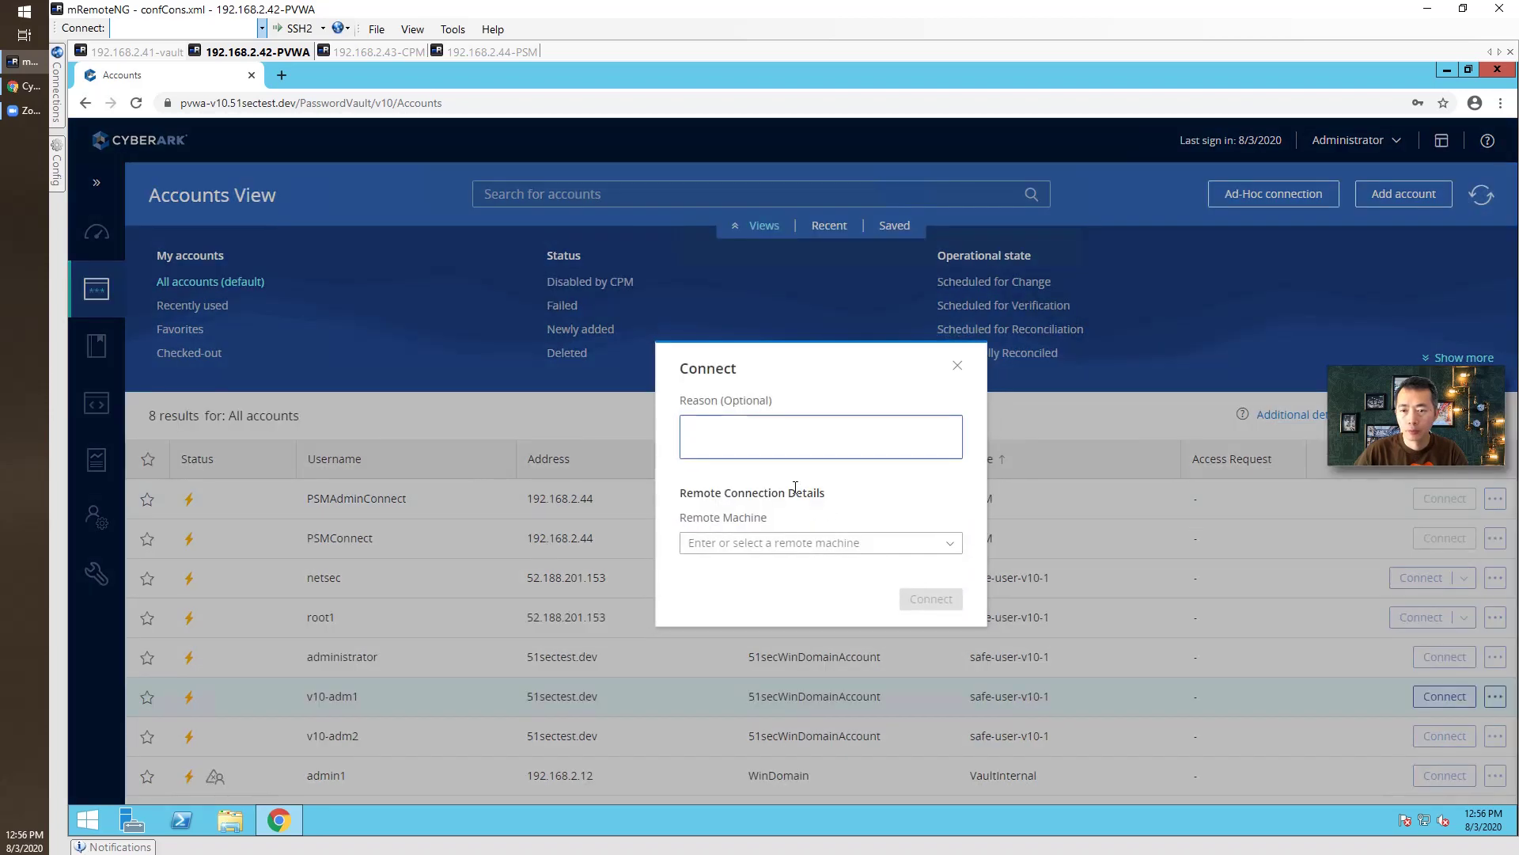
pyautogui.click(974, 384)
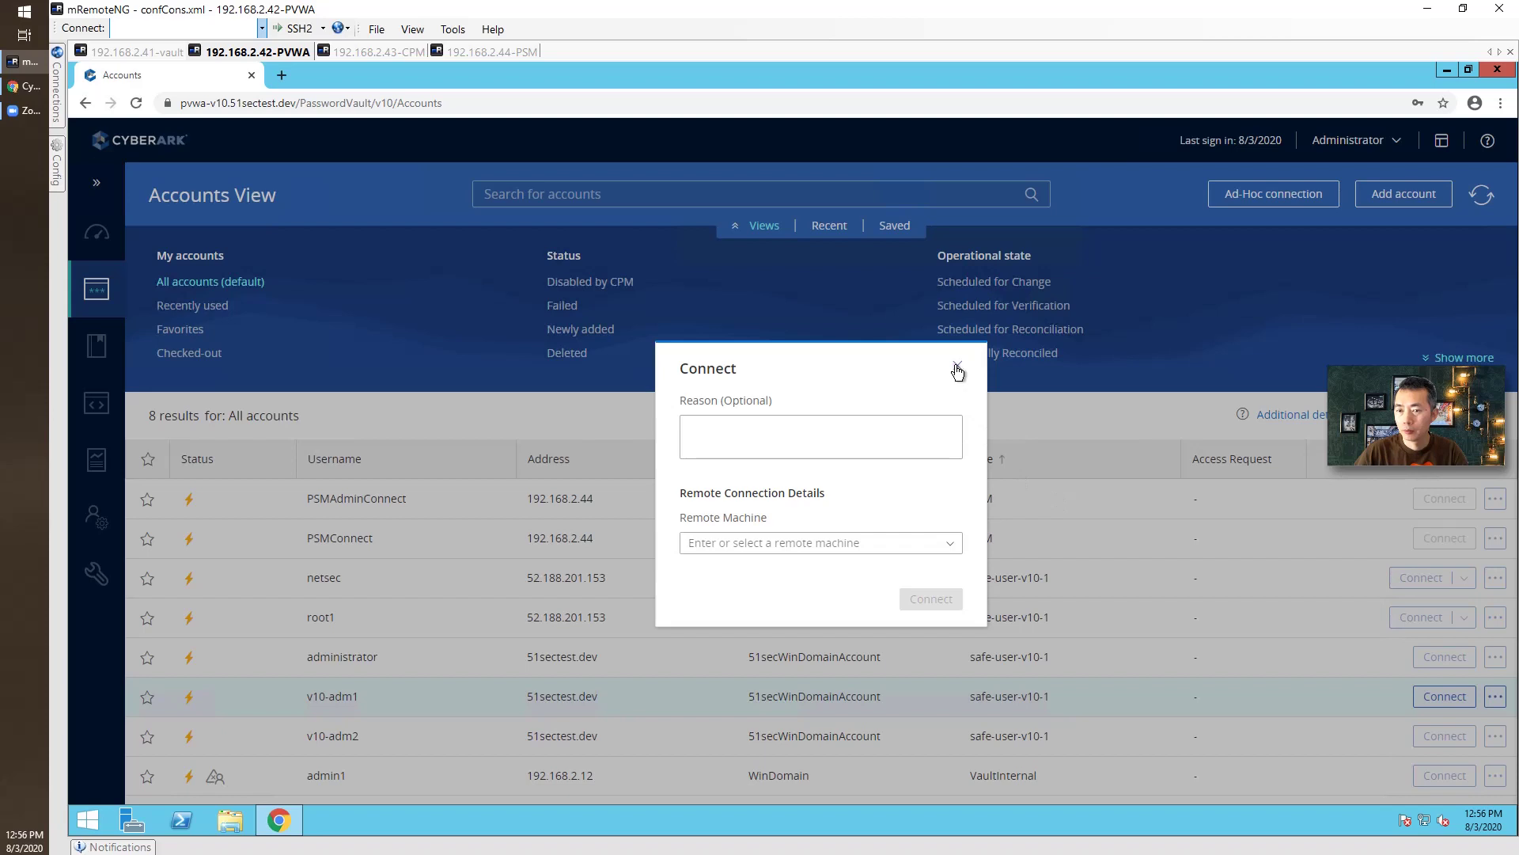
pyautogui.click(956, 367)
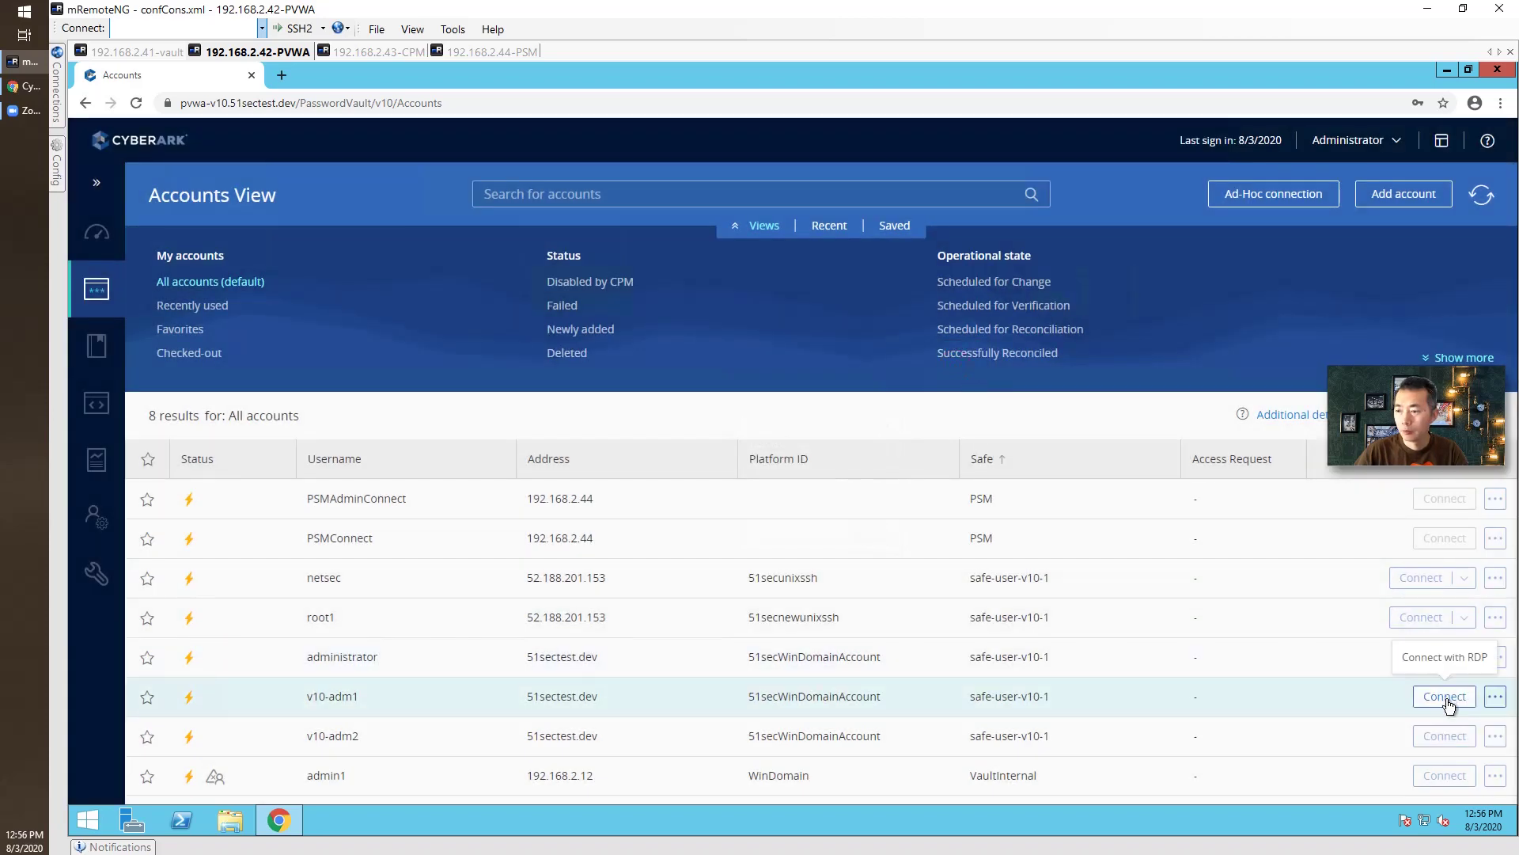
pyautogui.click(1495, 697)
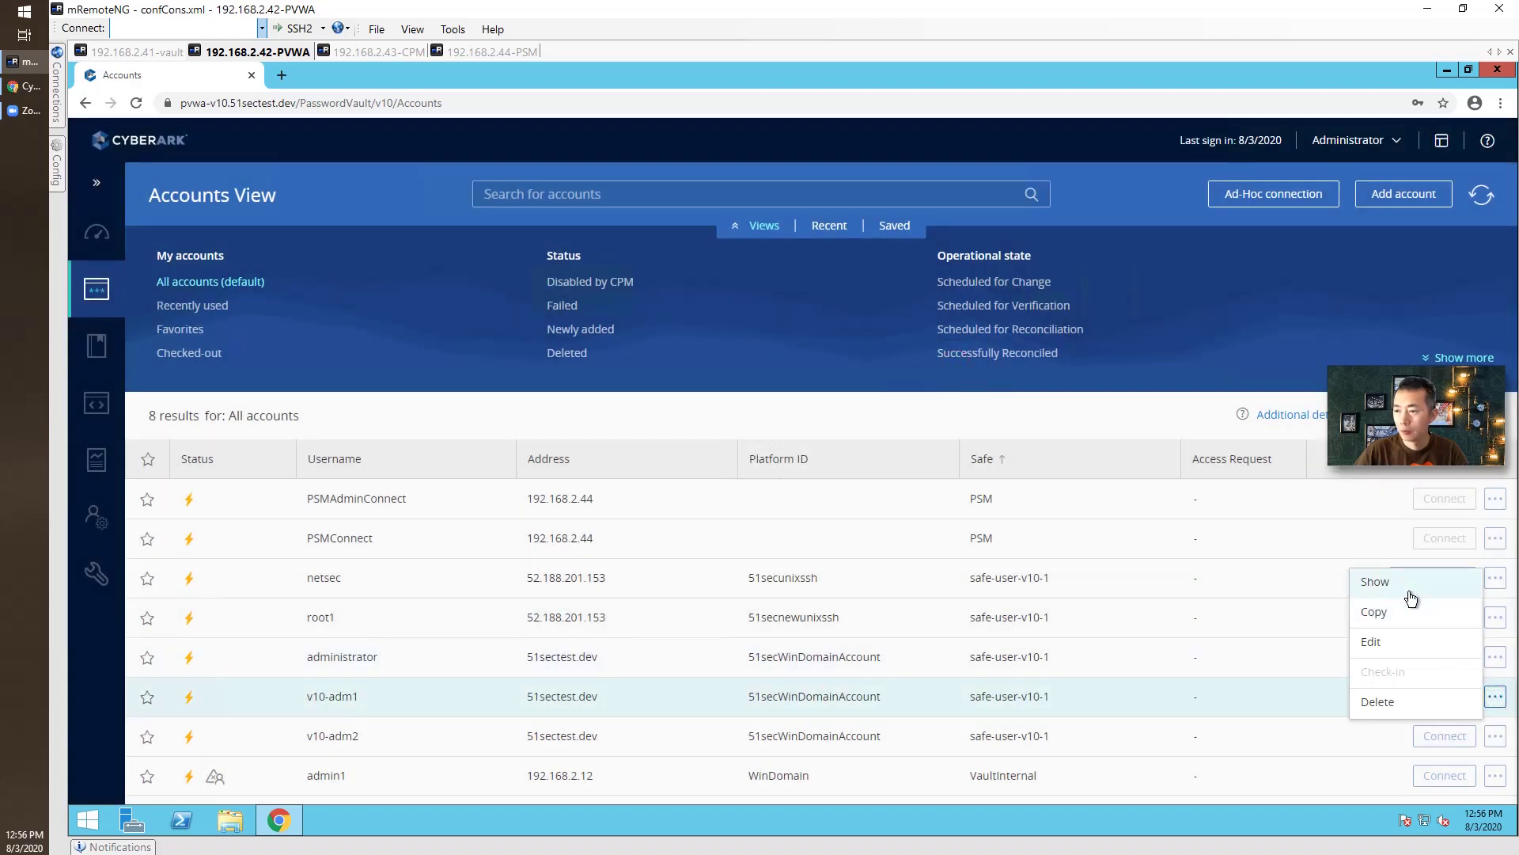
# Reveal v10-adm1's password, mark it for verification, and review its activity and properties.
pyautogui.click(1409, 595)
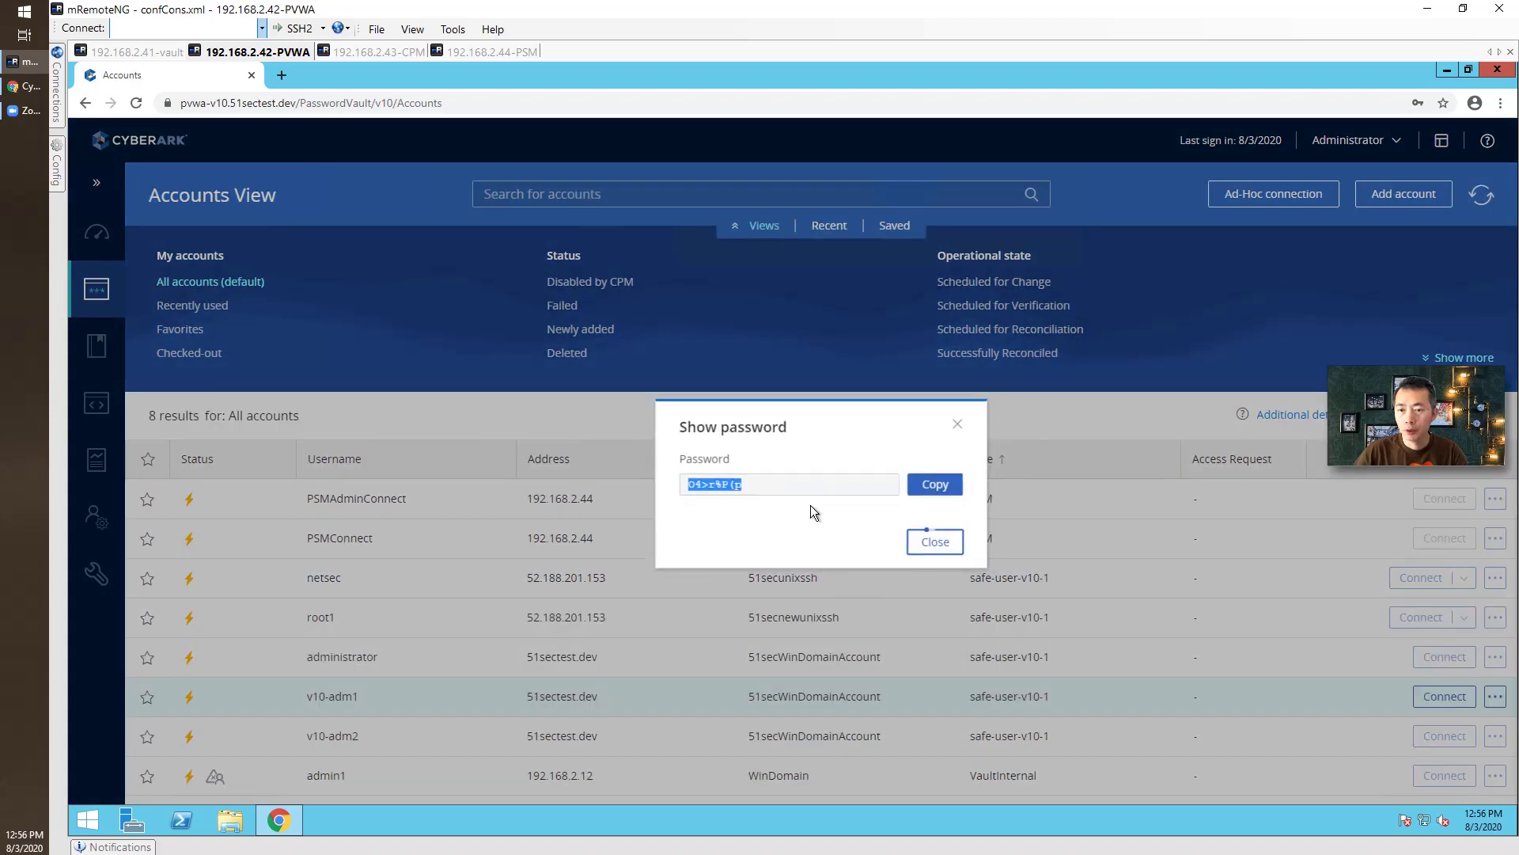
pyautogui.click(953, 543)
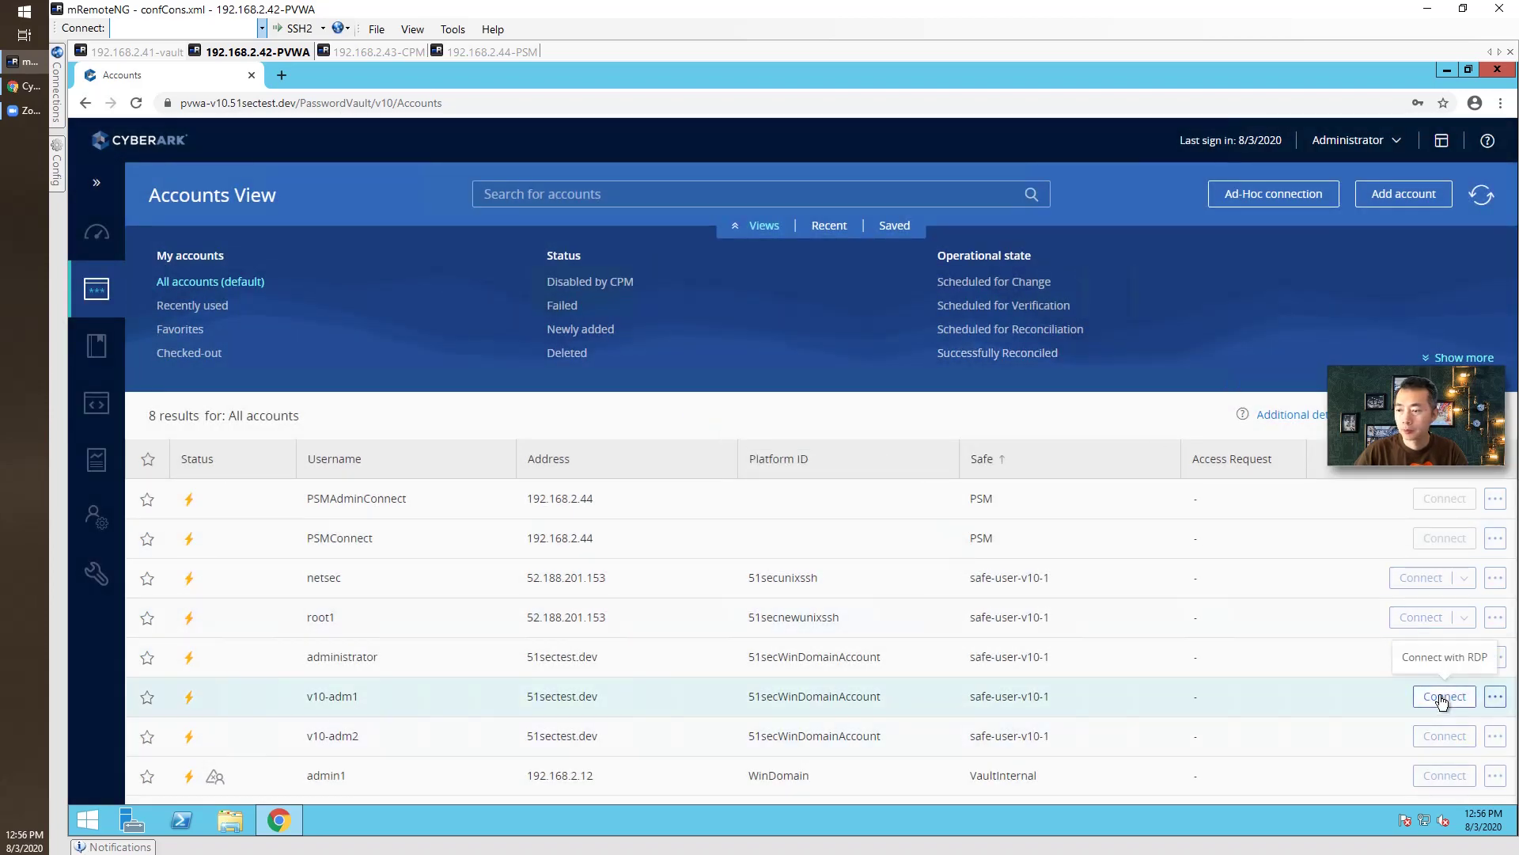
pyautogui.click(1040, 690)
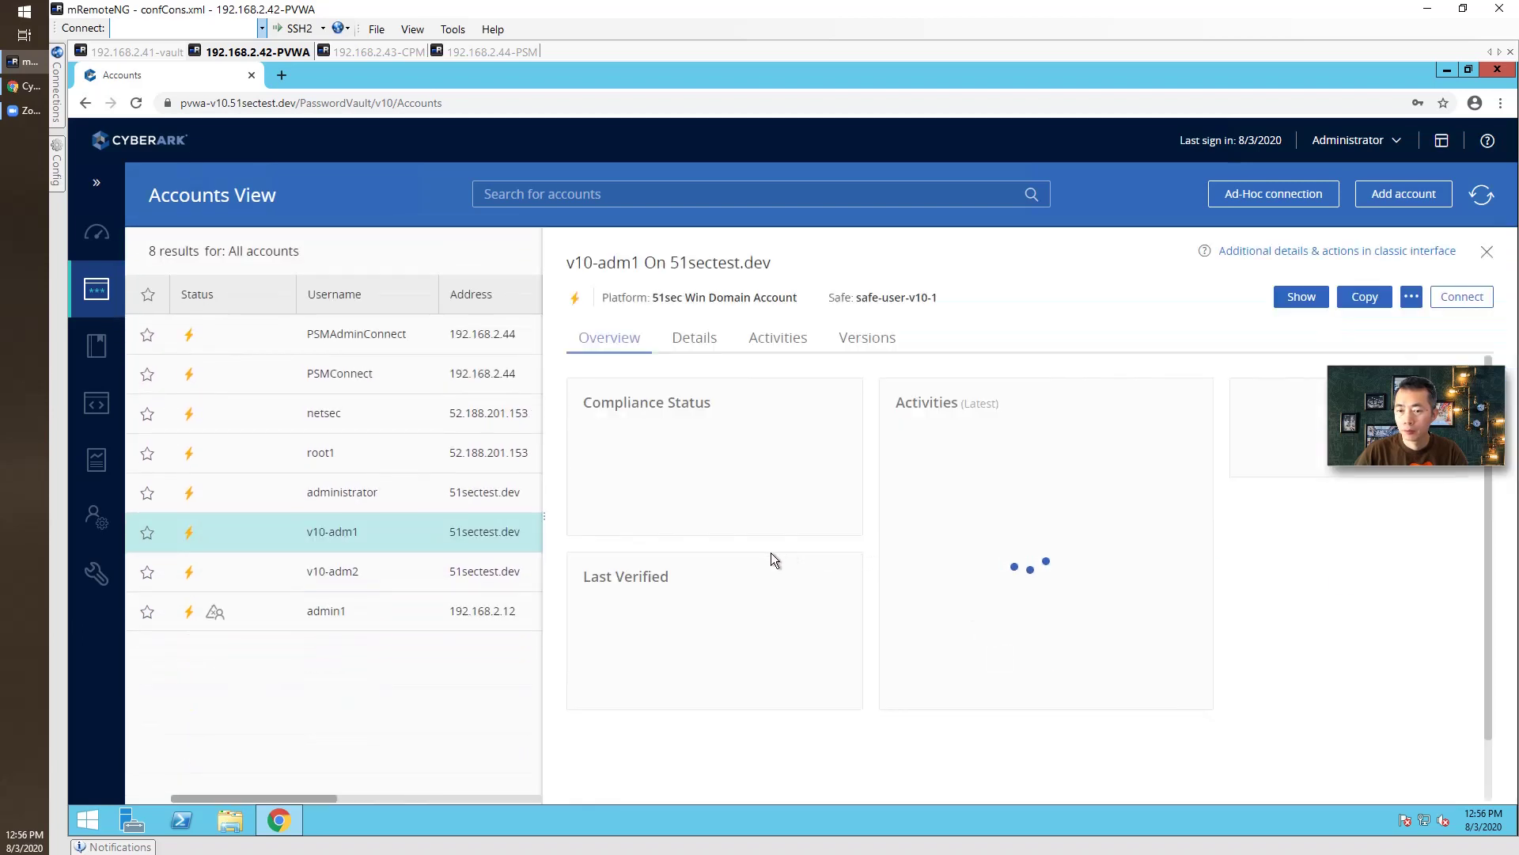
pyautogui.click(748, 701)
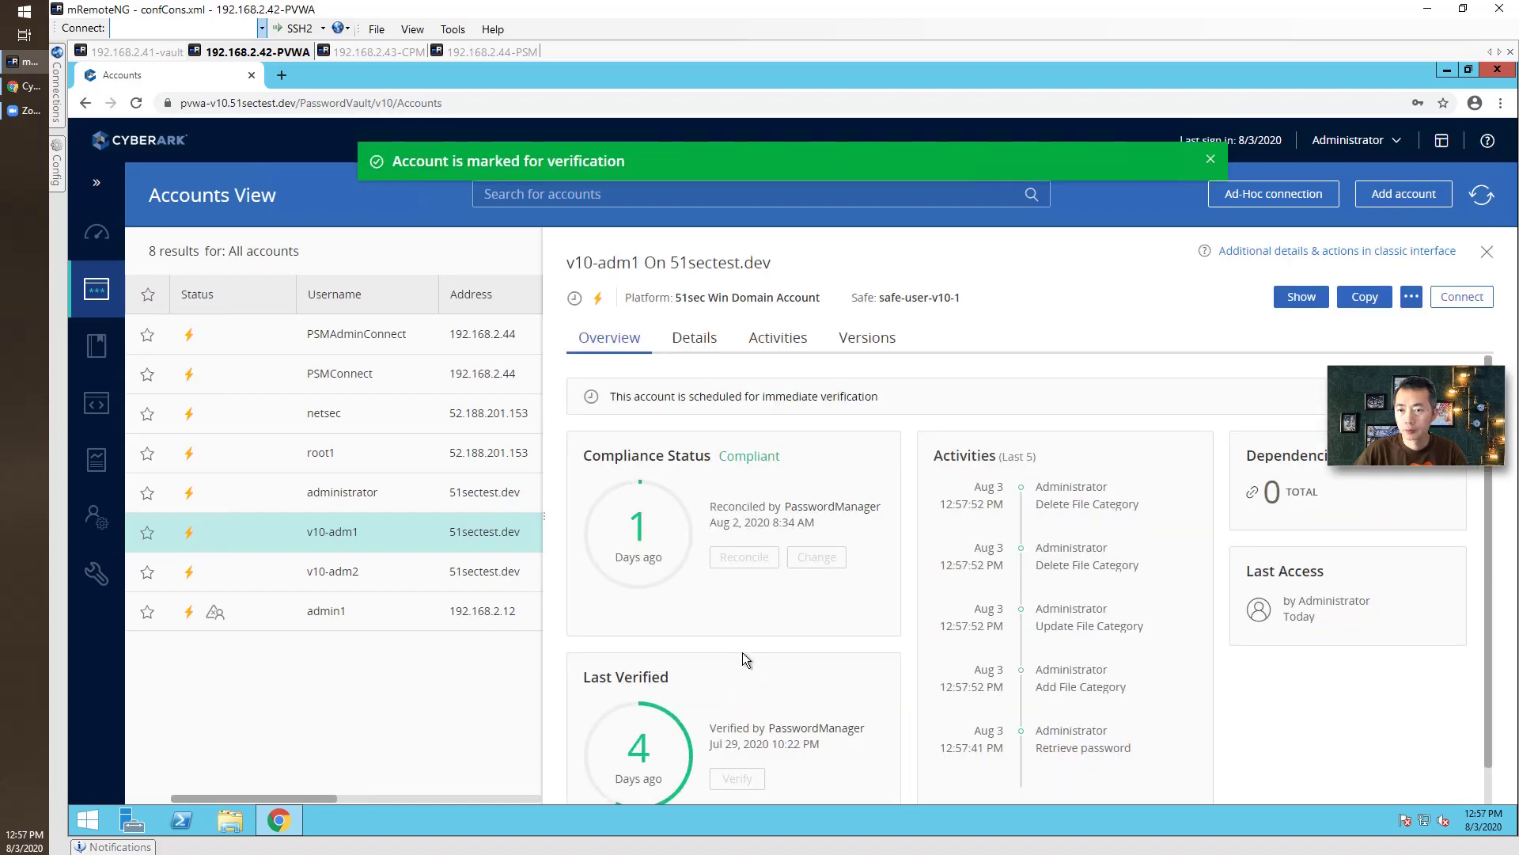
pyautogui.click(765, 339)
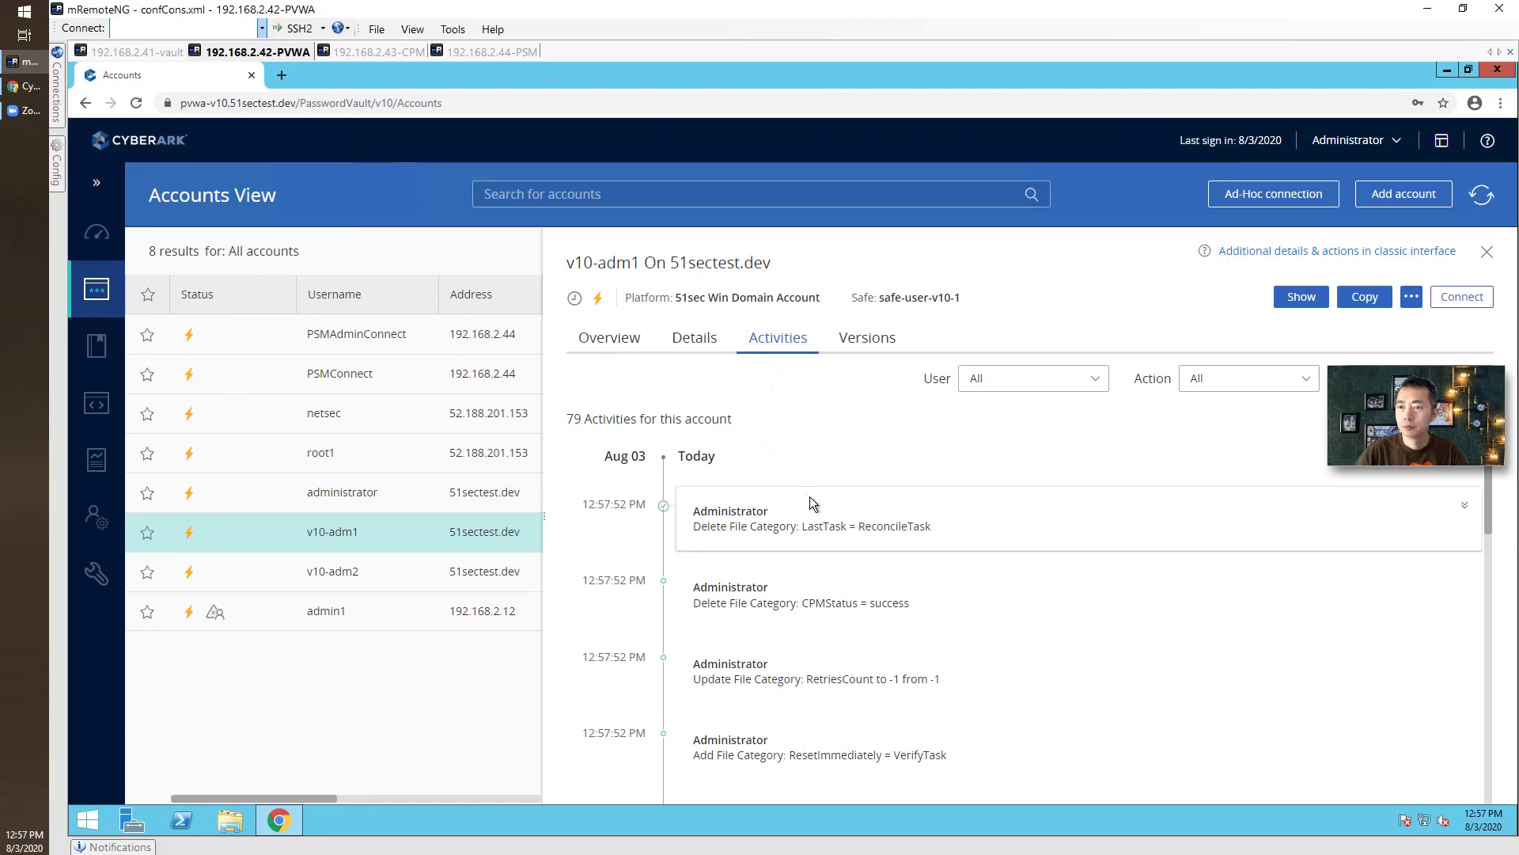
pyautogui.click(706, 339)
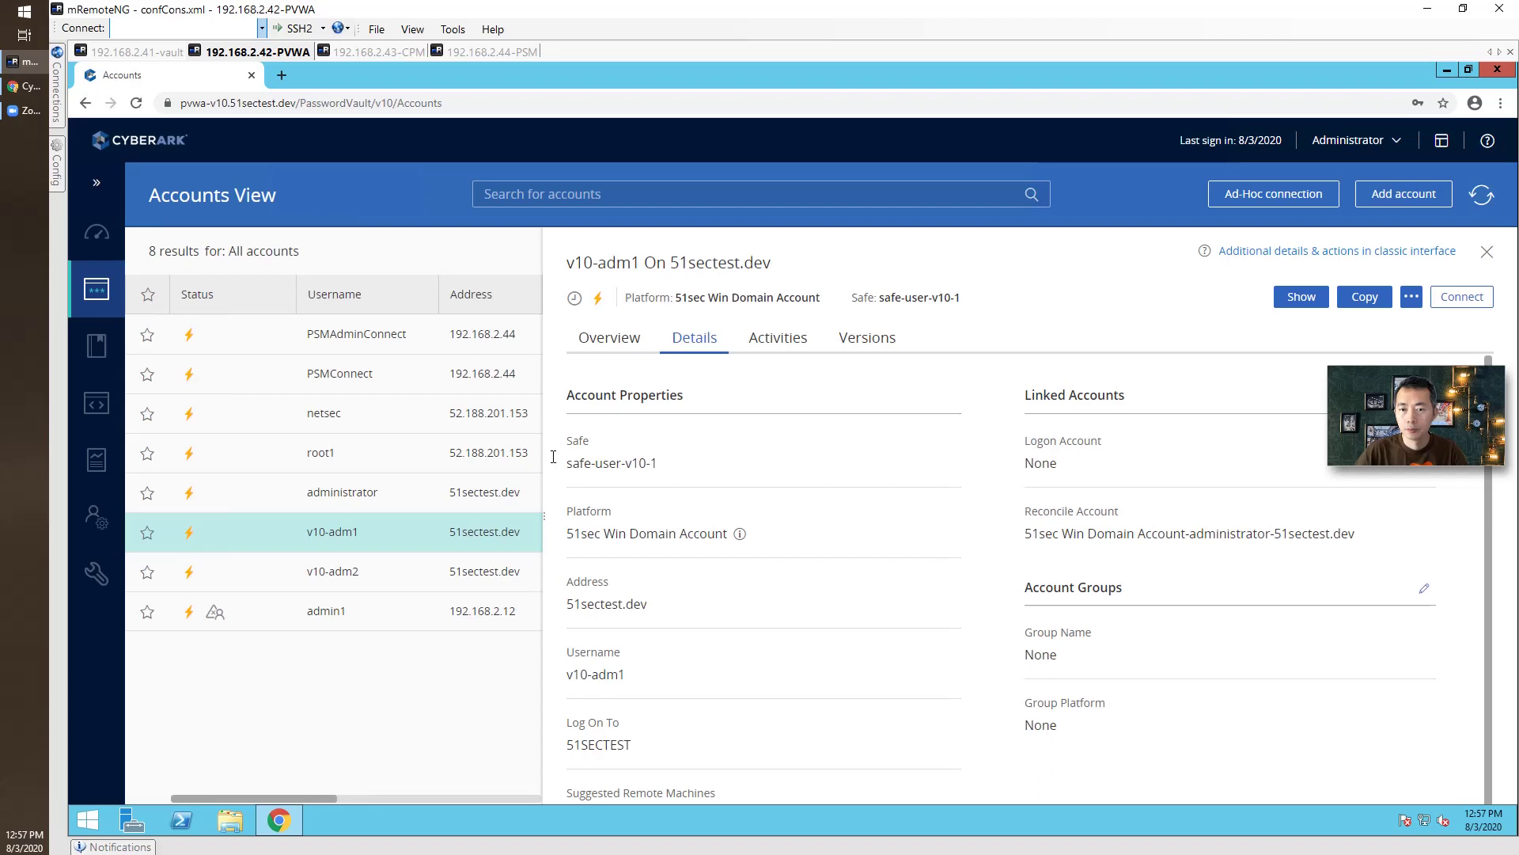
# Mark root1 for verification, then confirm v10-adm1 was verified by PasswordManager on Aug 3, 2020.
pyautogui.click(496, 453)
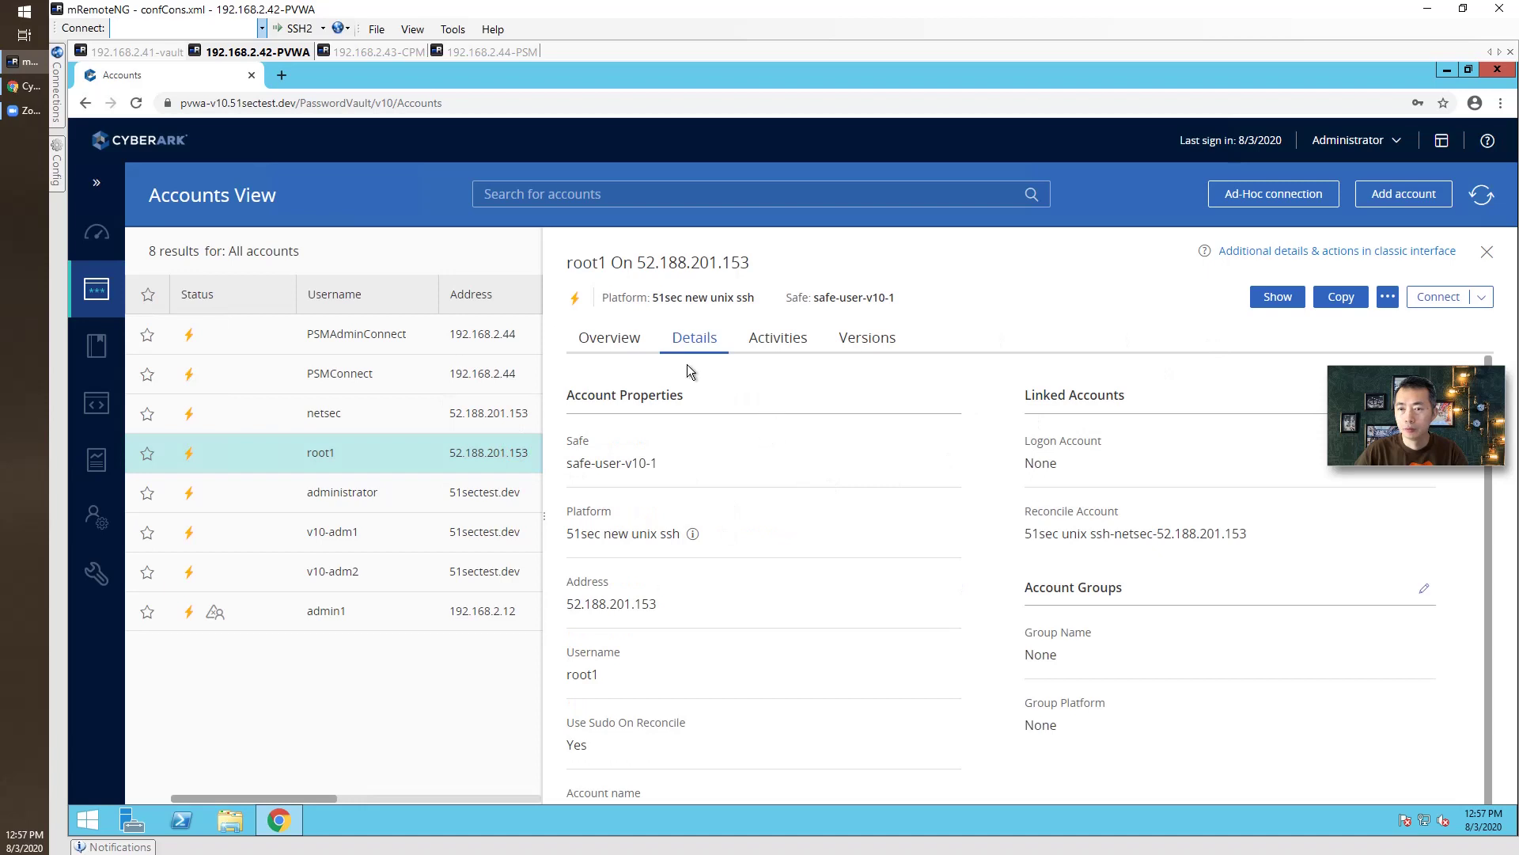
pyautogui.click(609, 337)
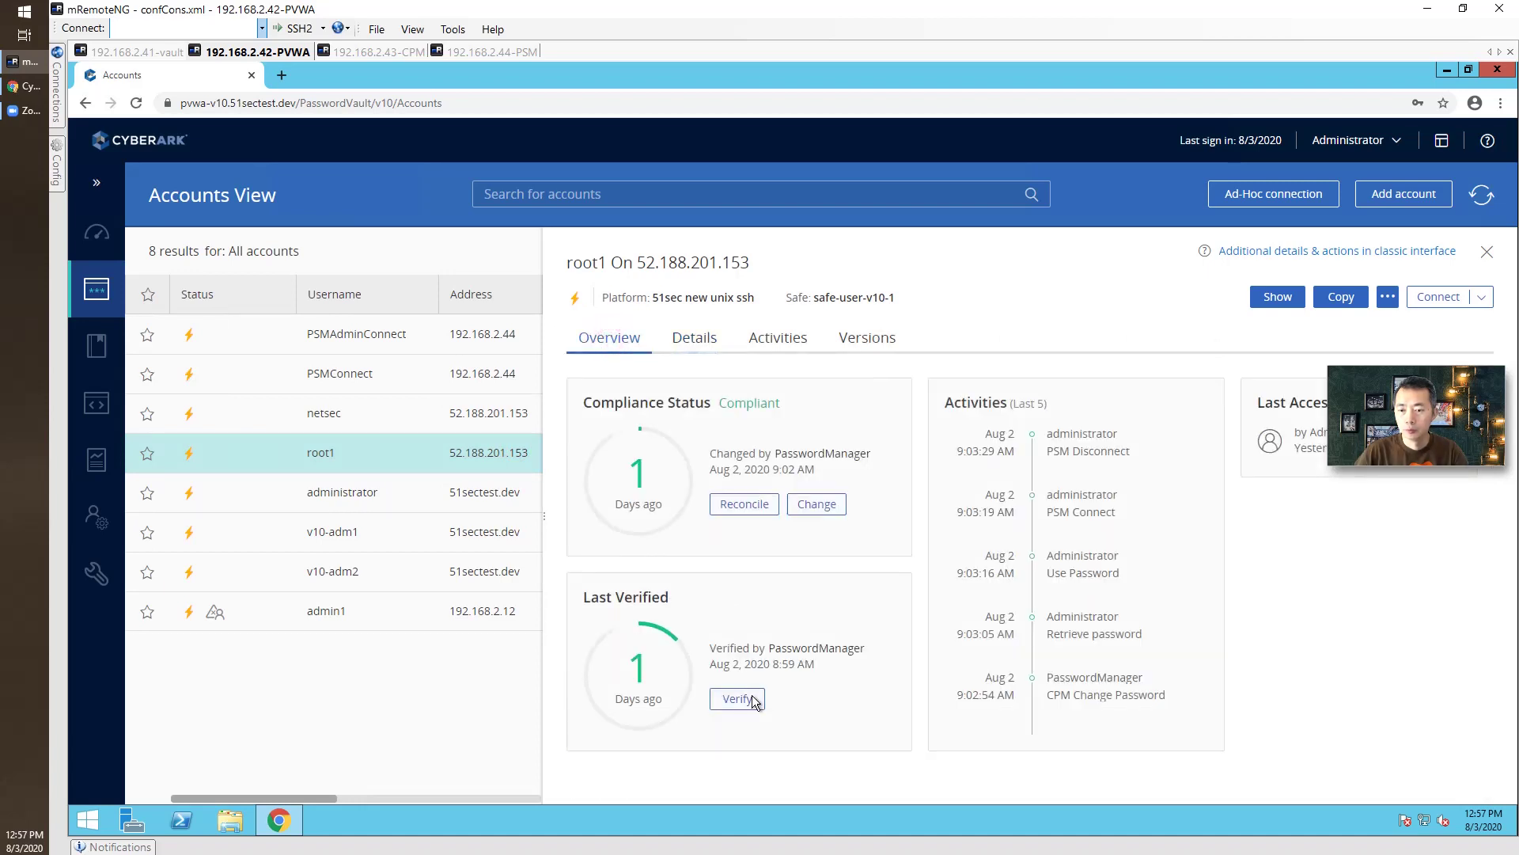
pyautogui.click(743, 698)
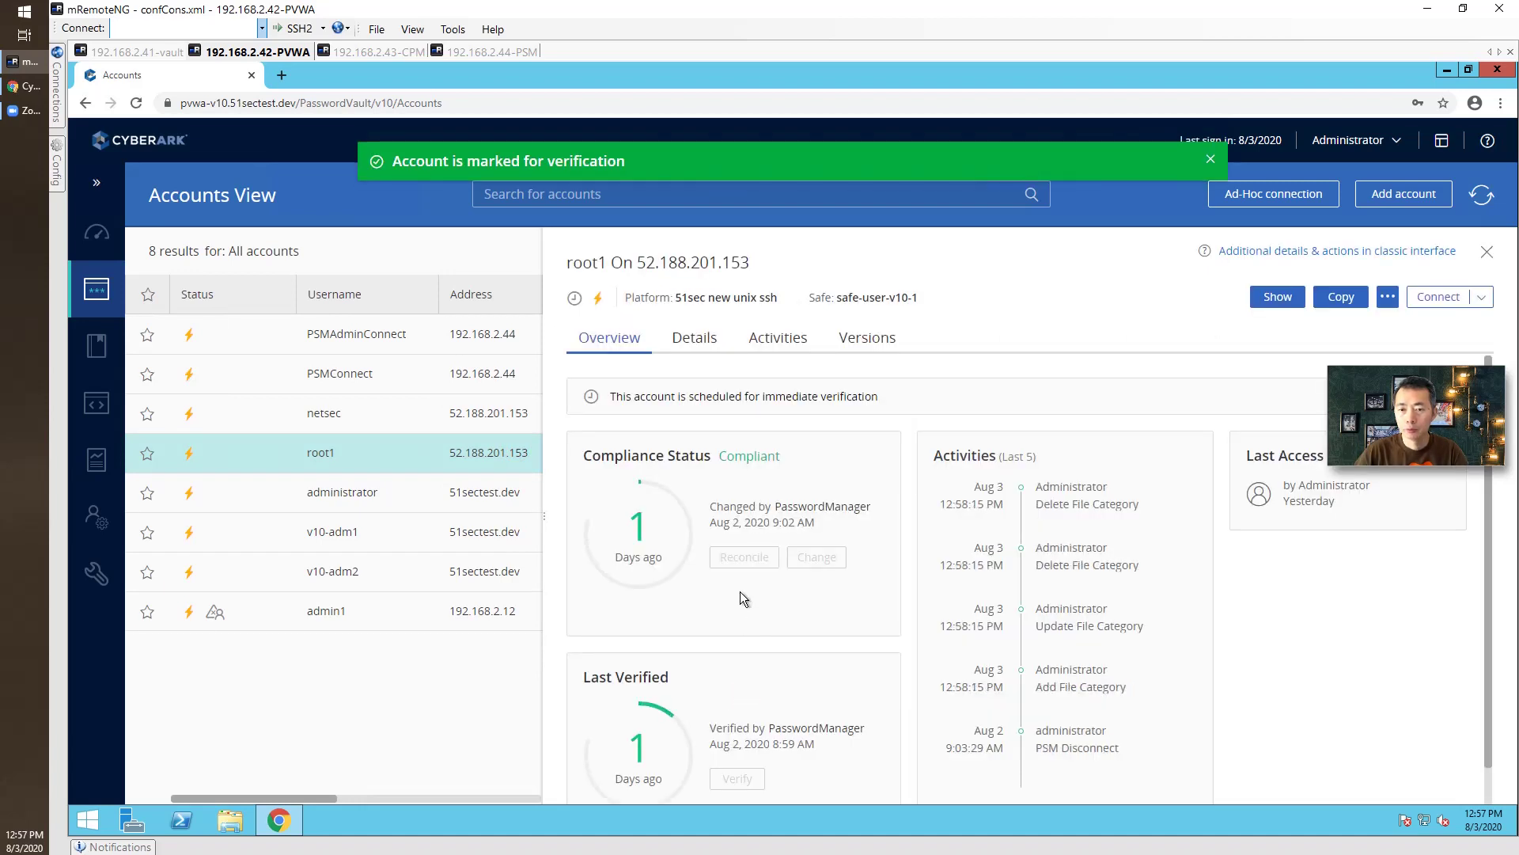
pyautogui.click(465, 531)
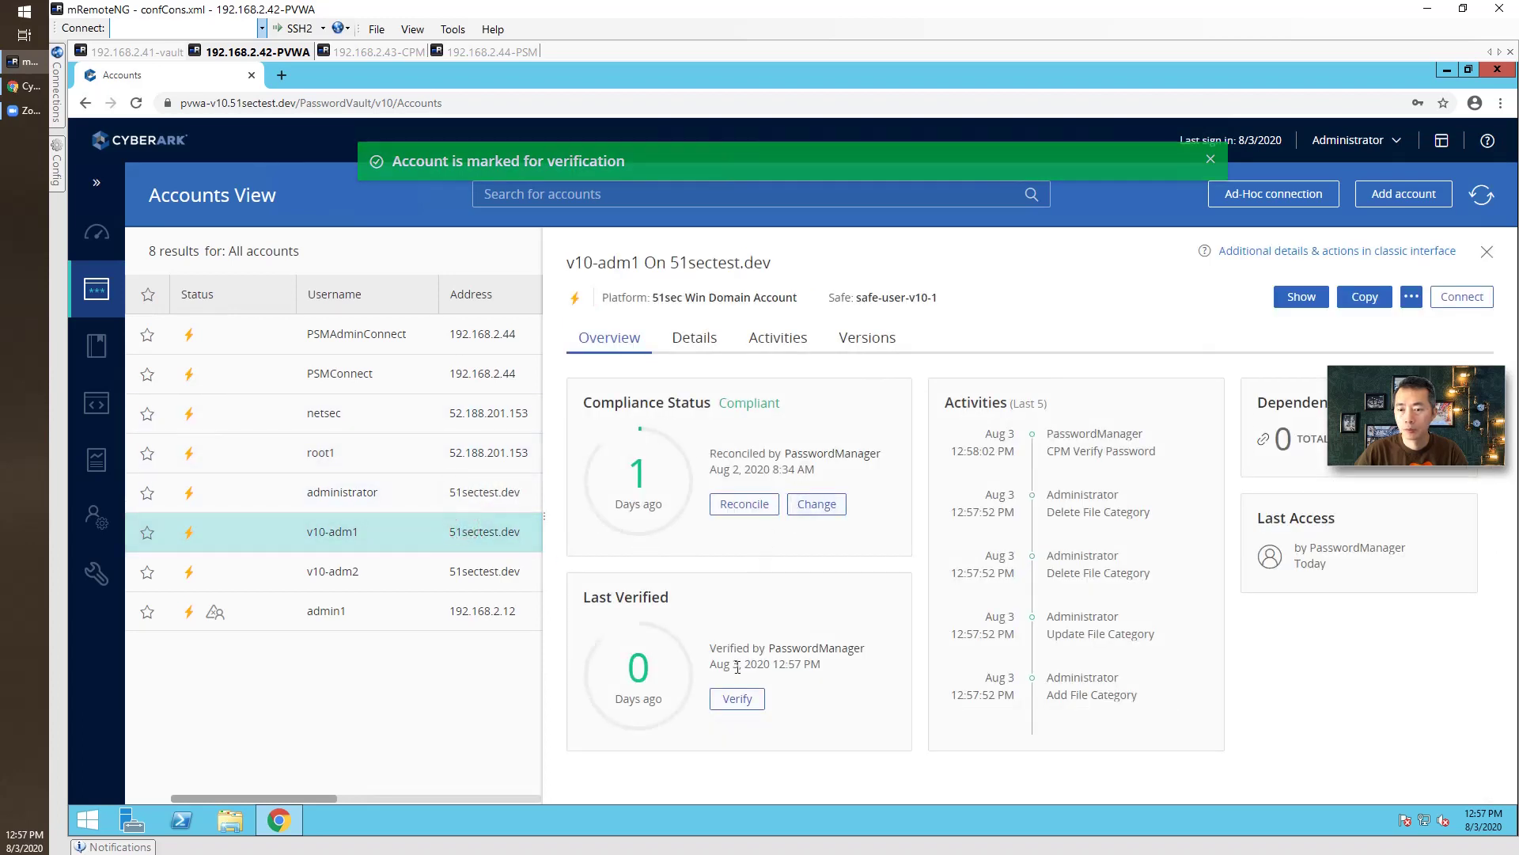
pyautogui.moveTo(717, 654); pyautogui.dragTo(838, 657)
pyautogui.click(837, 659)
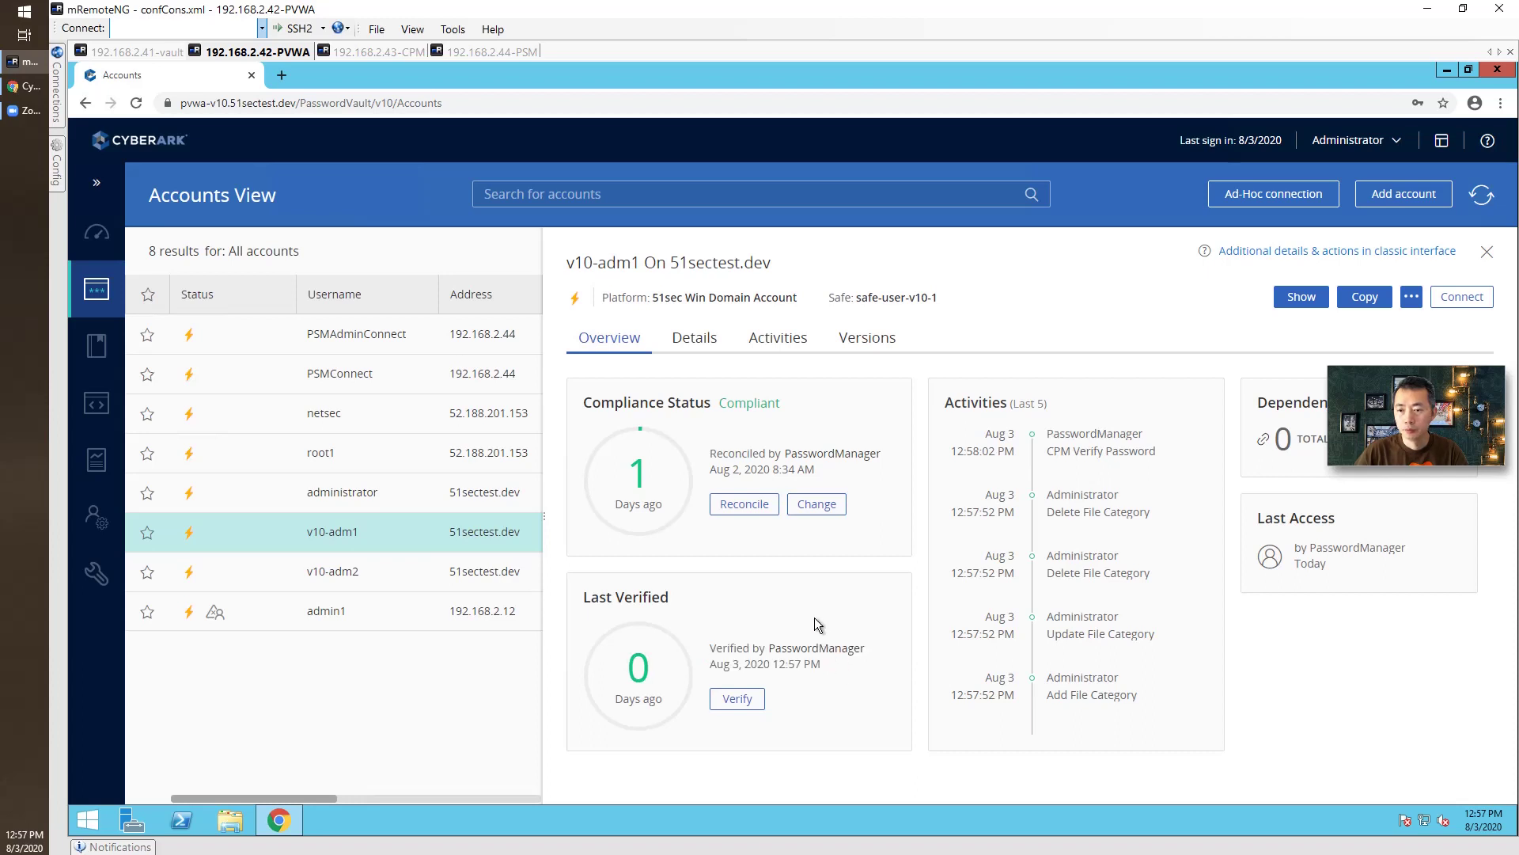
# Connect as v10-adm1 through PSM RDP to remote machine 192.168.2.12, accepting the publisher warning.
pyautogui.click(1462, 298)
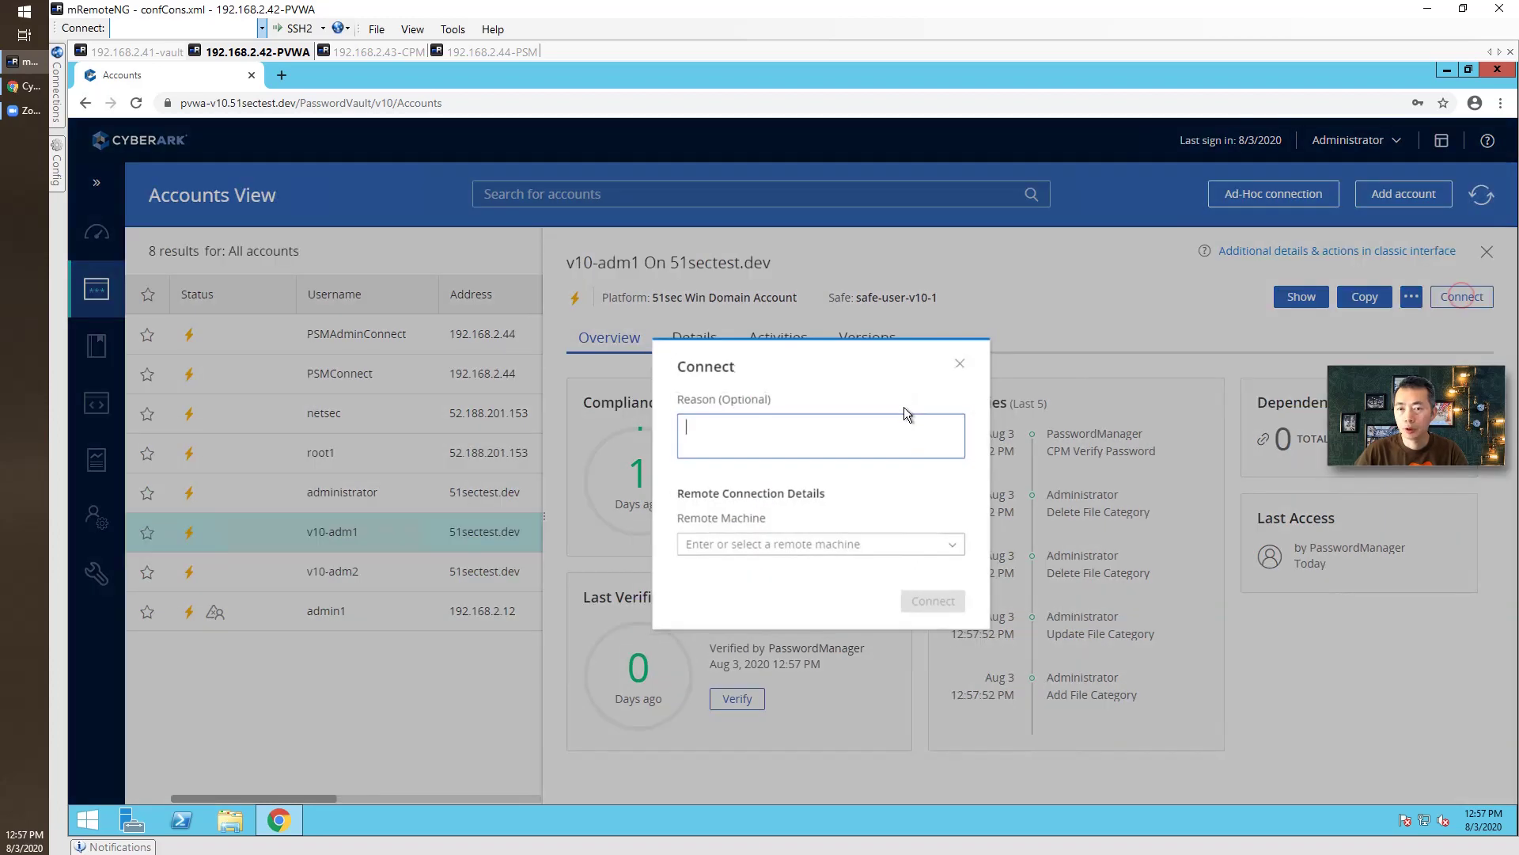
pyautogui.click(796, 548)
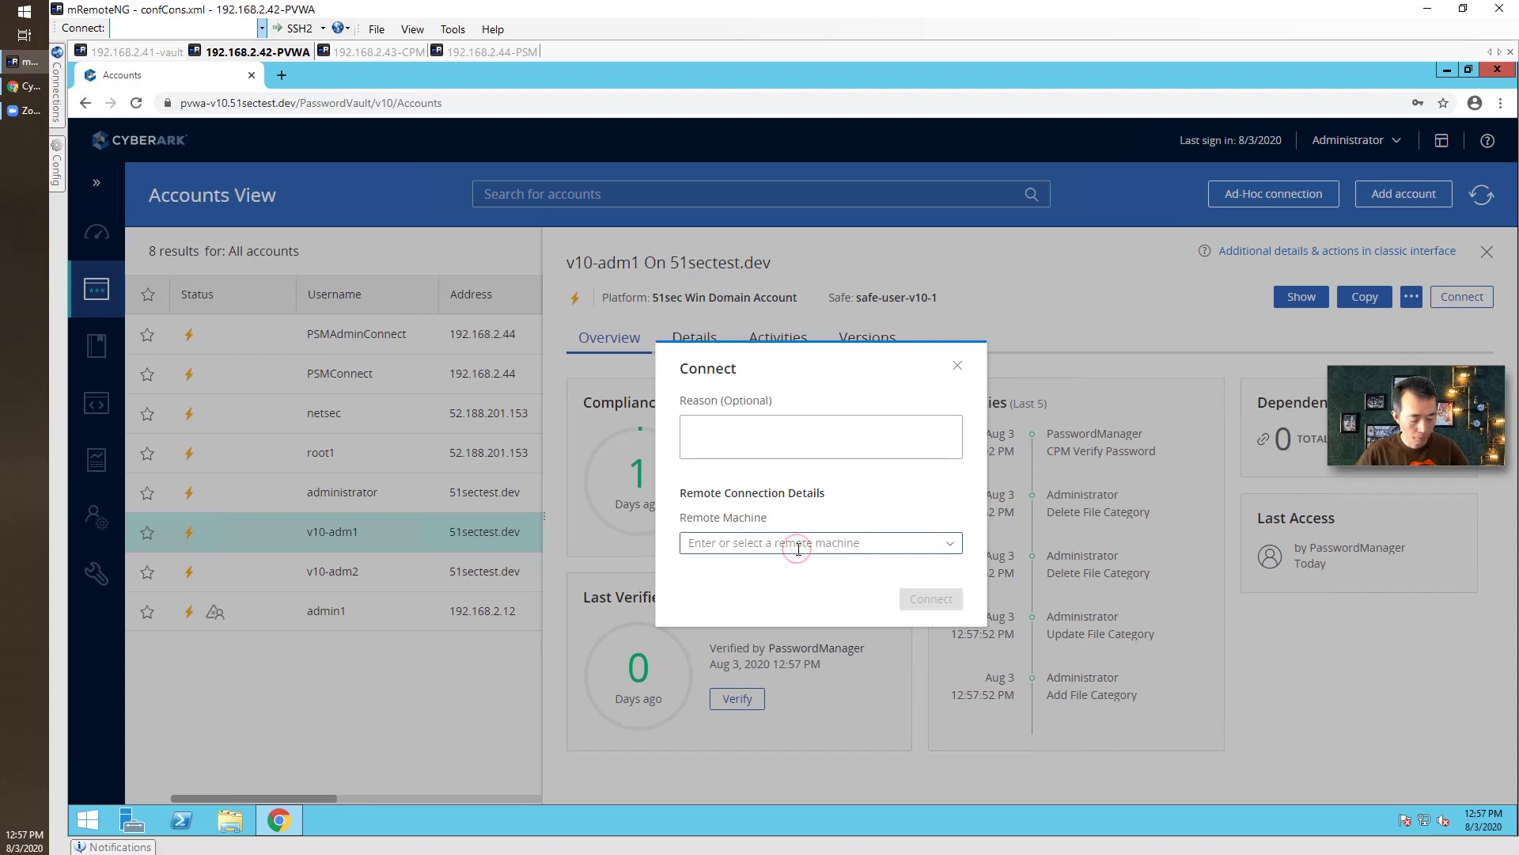
pyautogui.write('192.168.2.12')
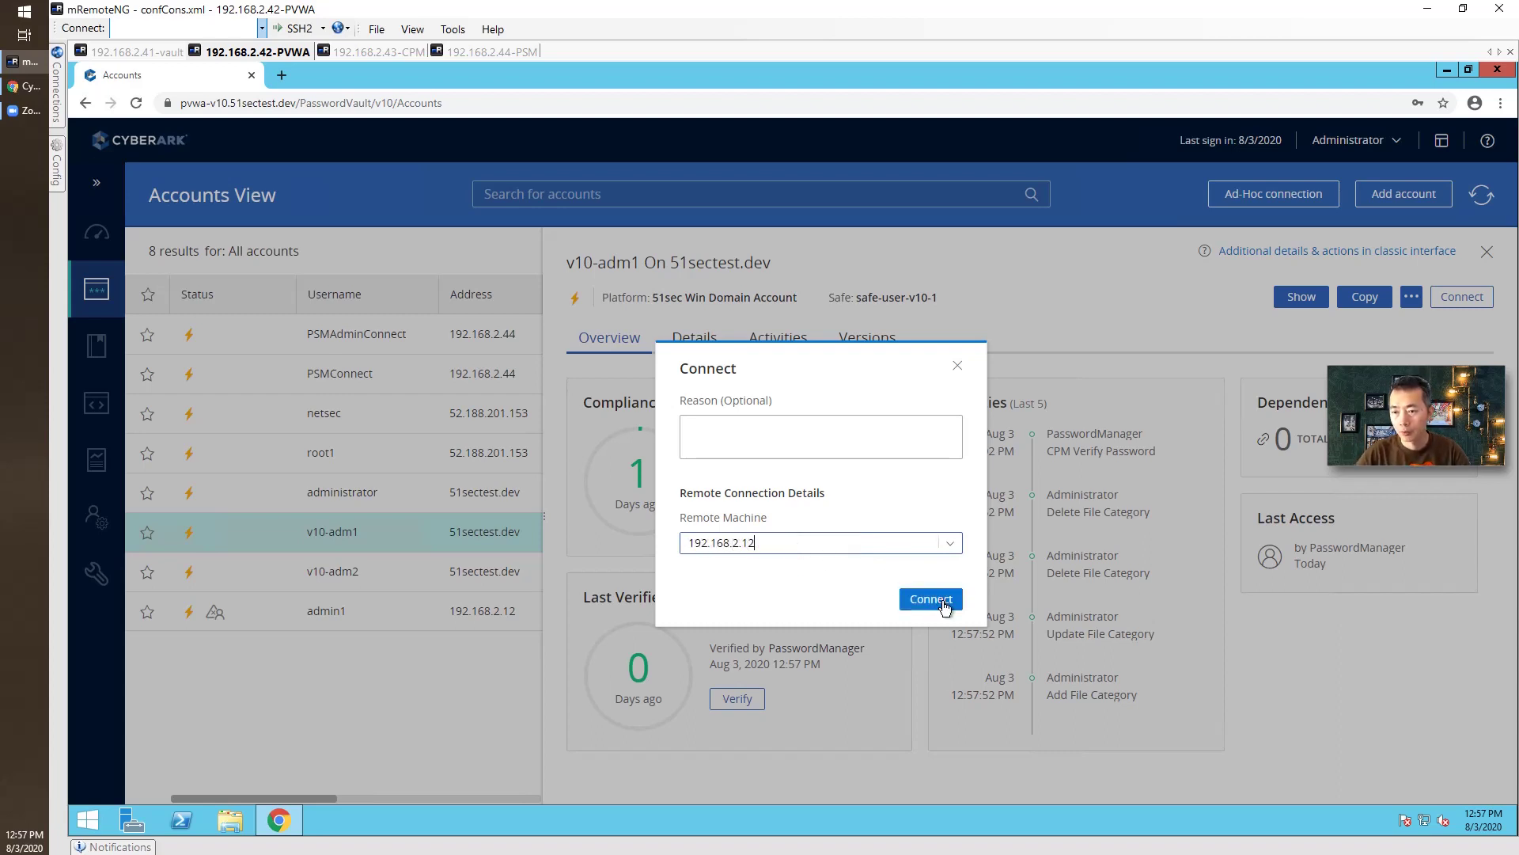
pyautogui.click(929, 597)
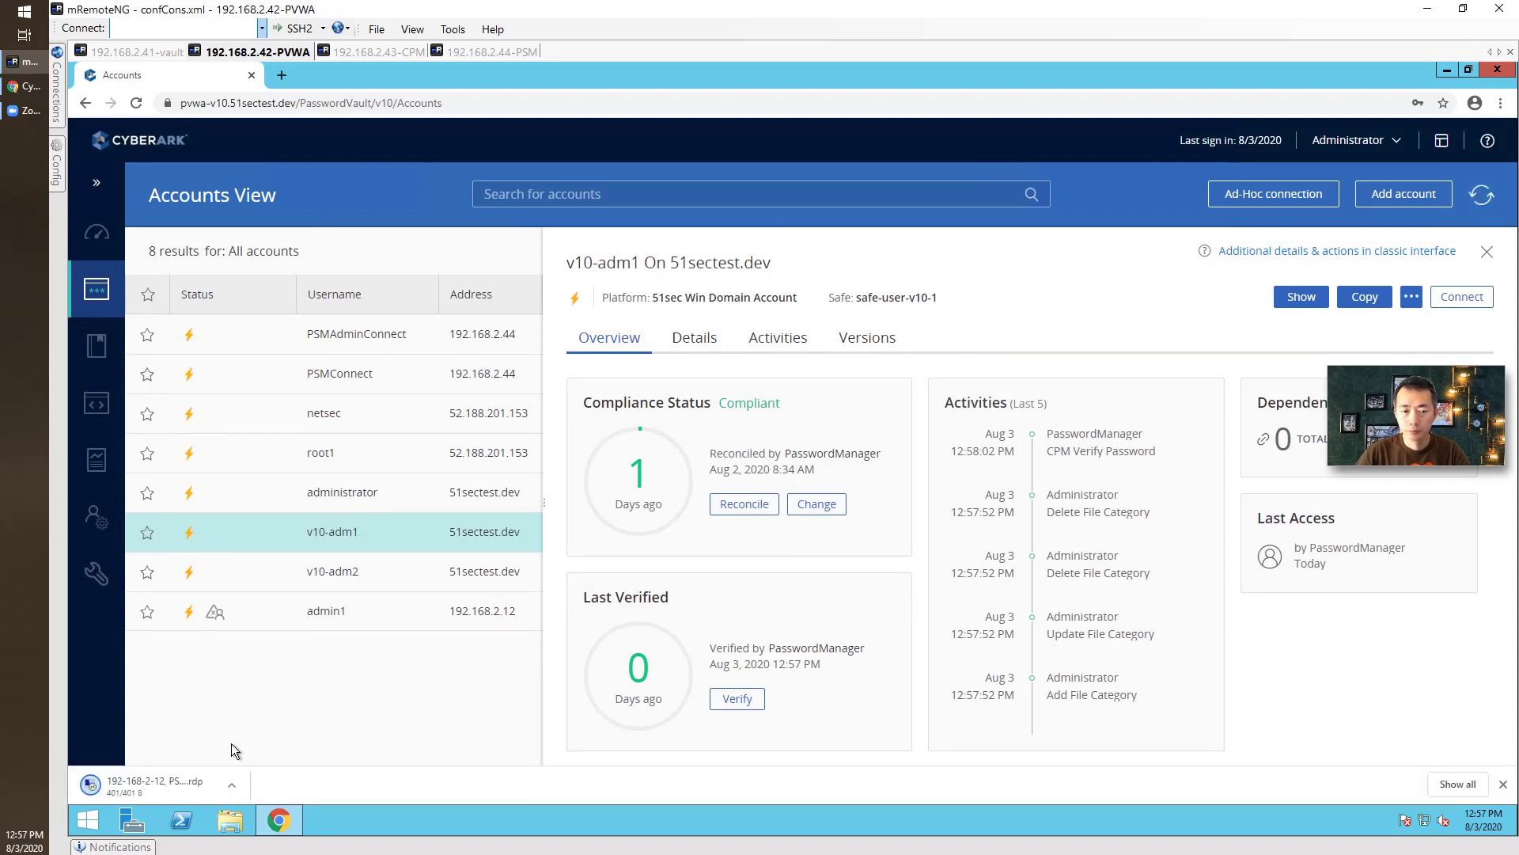
pyautogui.click(206, 782)
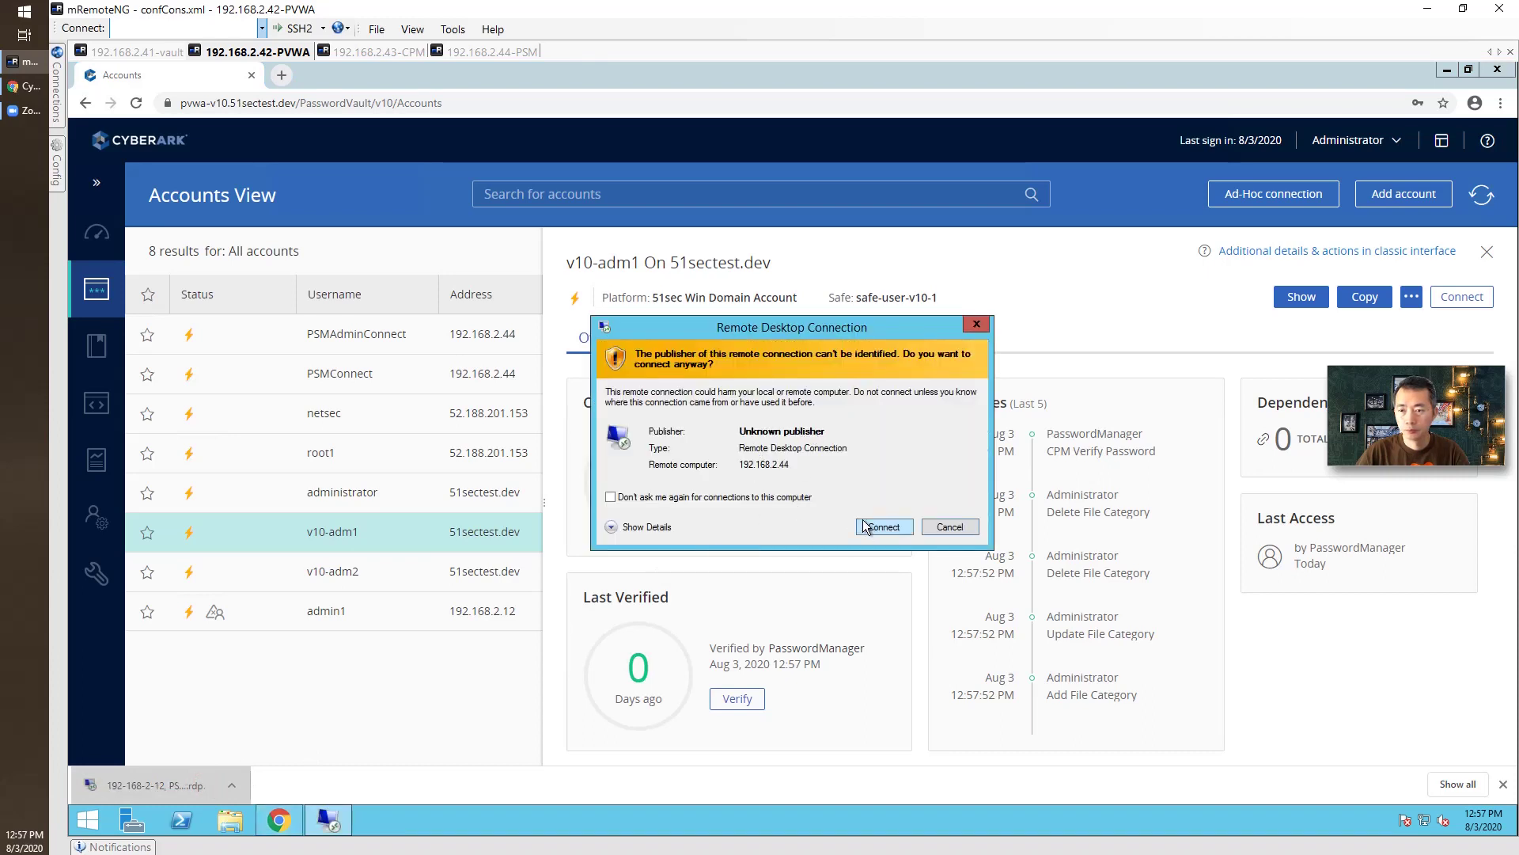
pyautogui.click(882, 526)
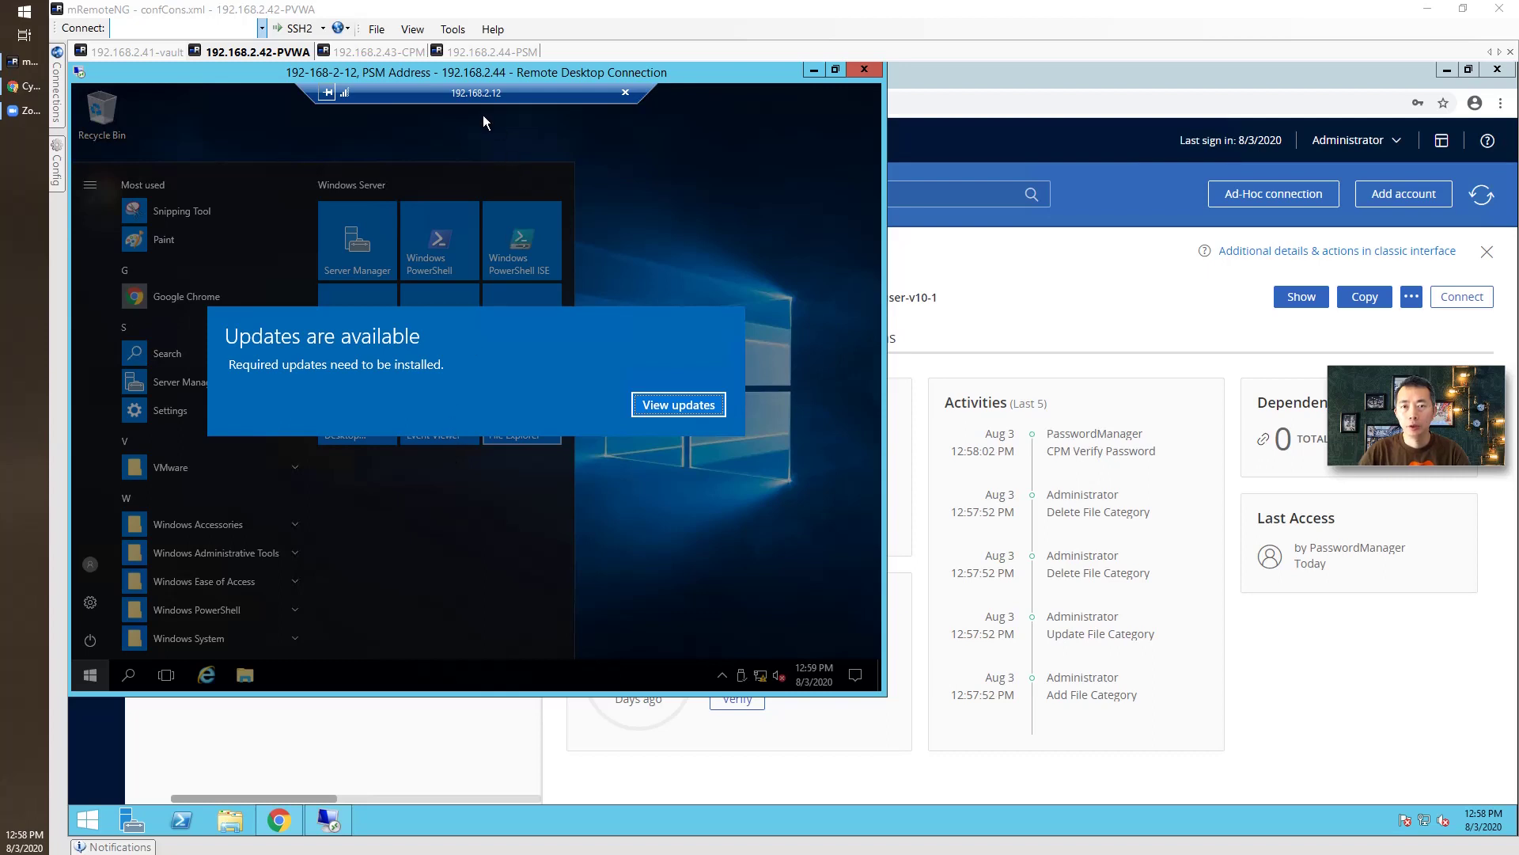
# View the remote machine's required updates, then disconnect the RDP session.
pyautogui.click(690, 412)
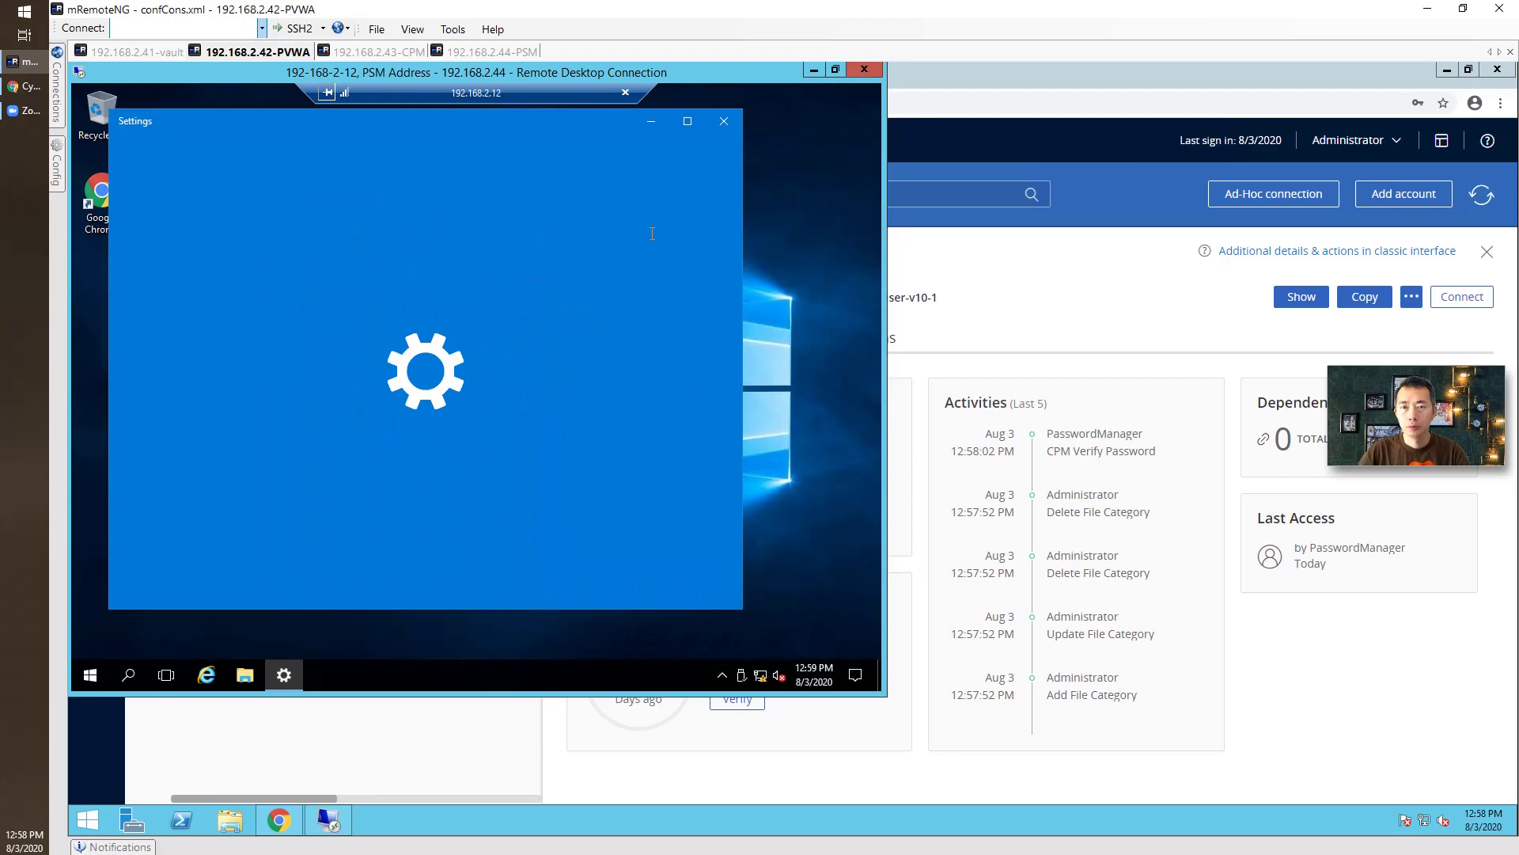
pyautogui.click(724, 121)
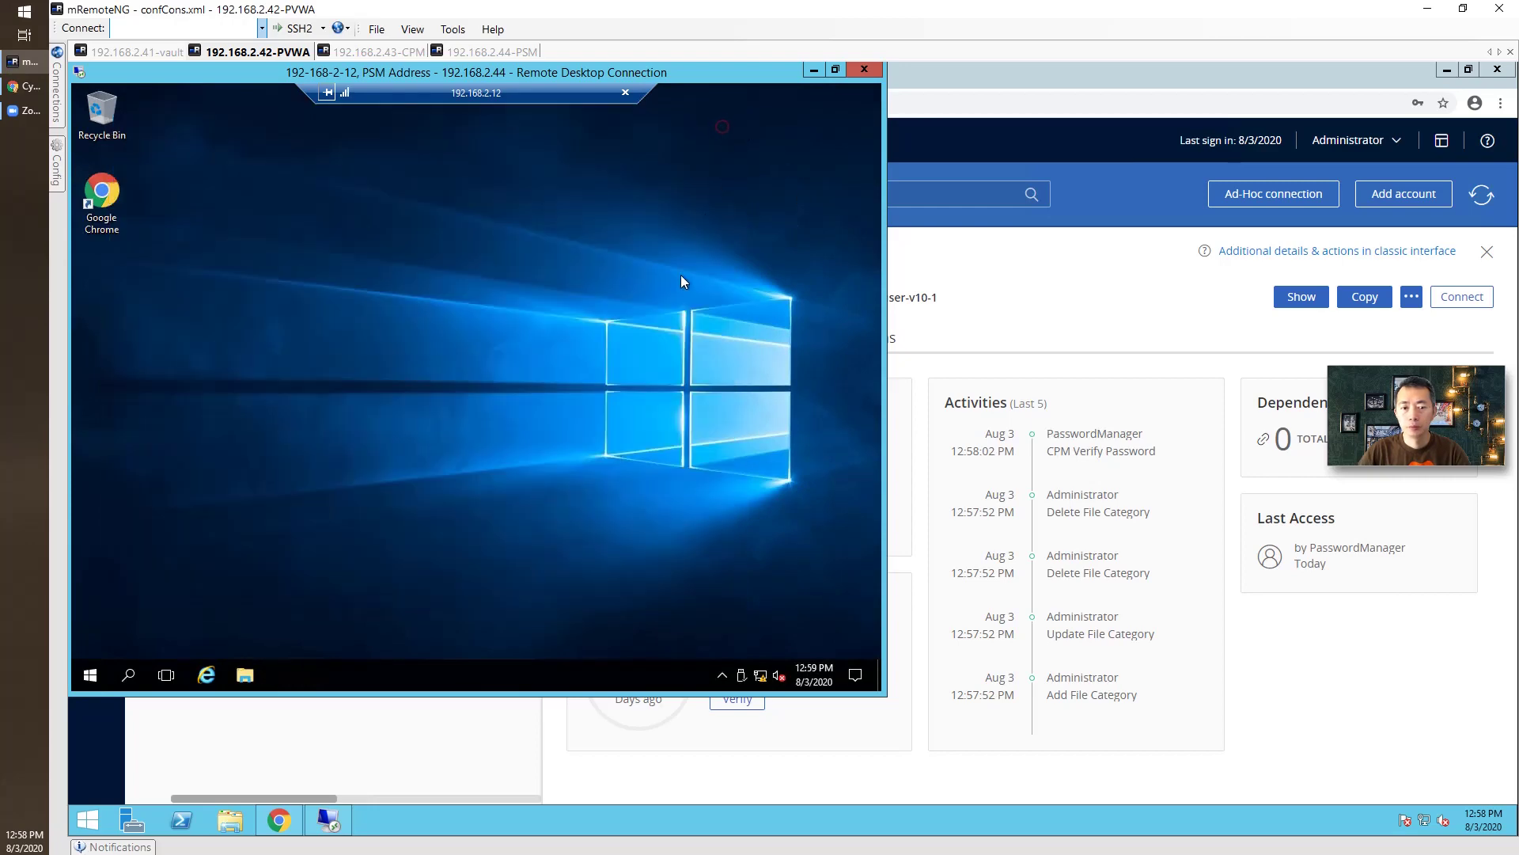
pyautogui.click(864, 70)
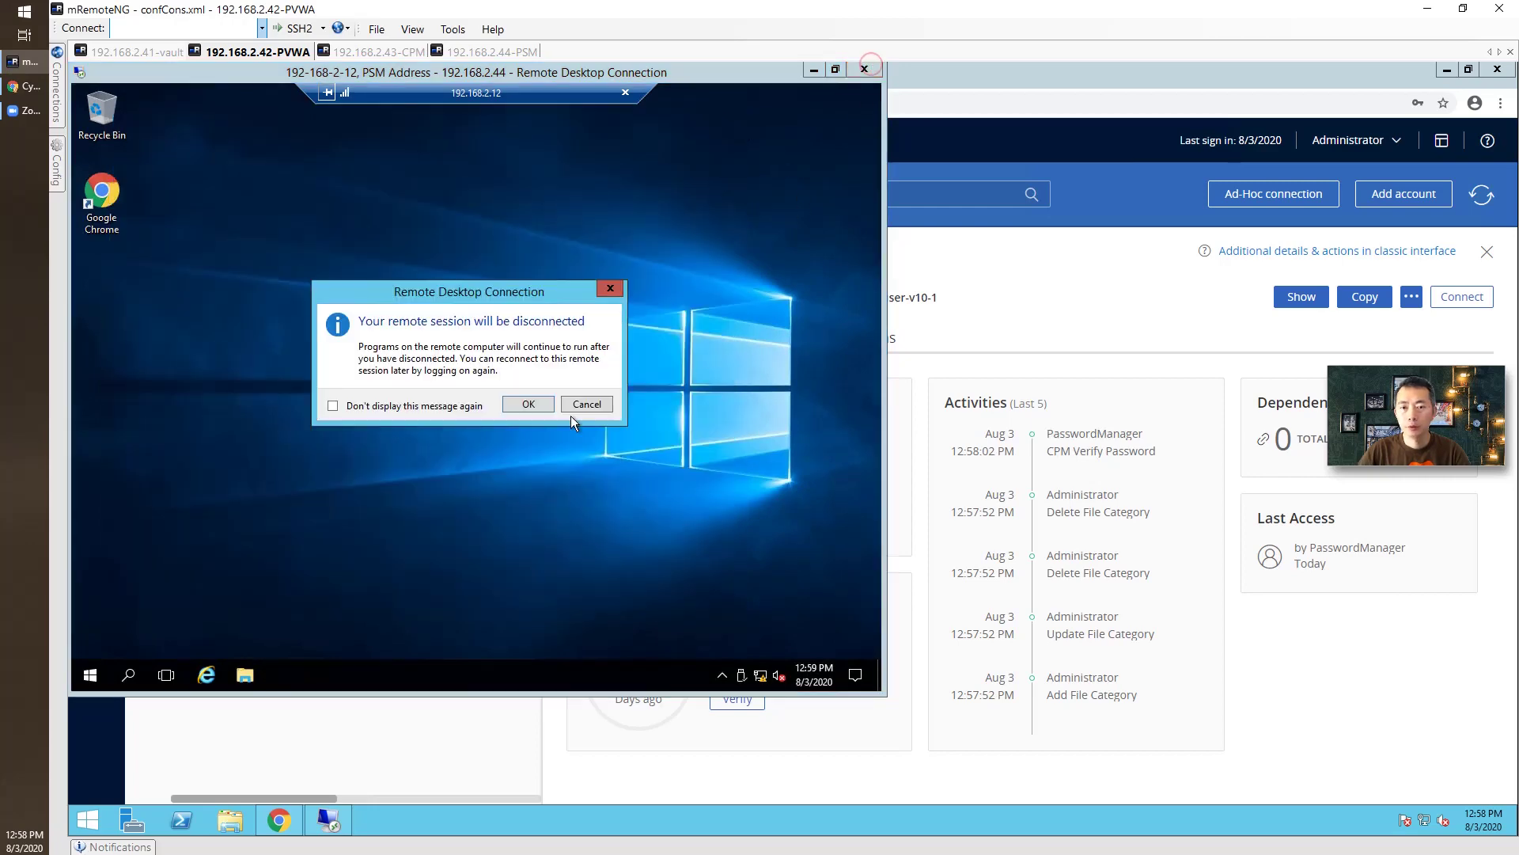
pyautogui.click(535, 405)
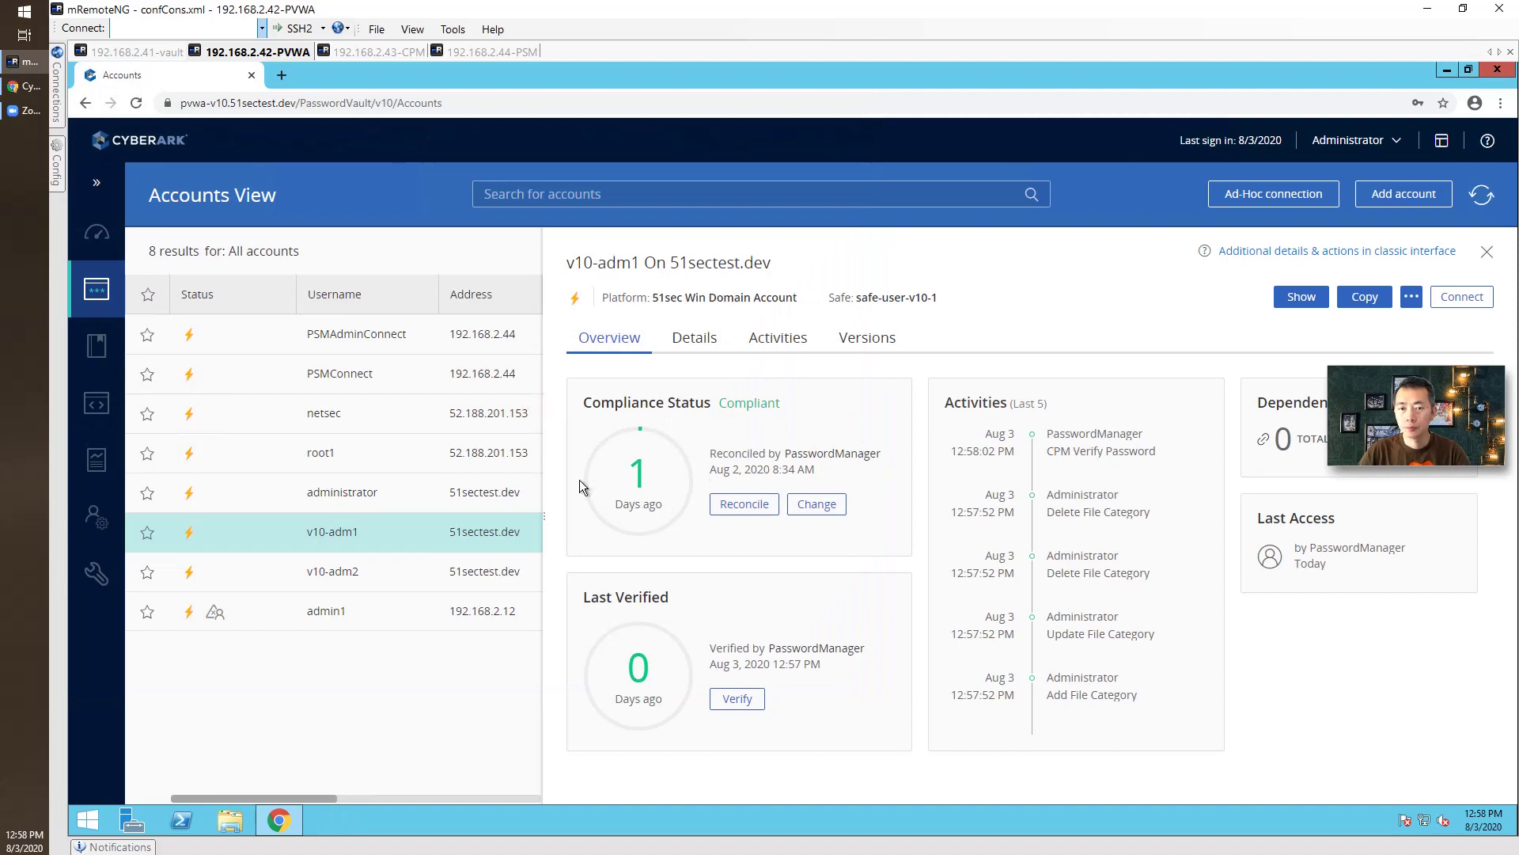
# Check root1's last verified date and launch its PSM-SSH session to 52.188.201.153.
pyautogui.click(367, 458)
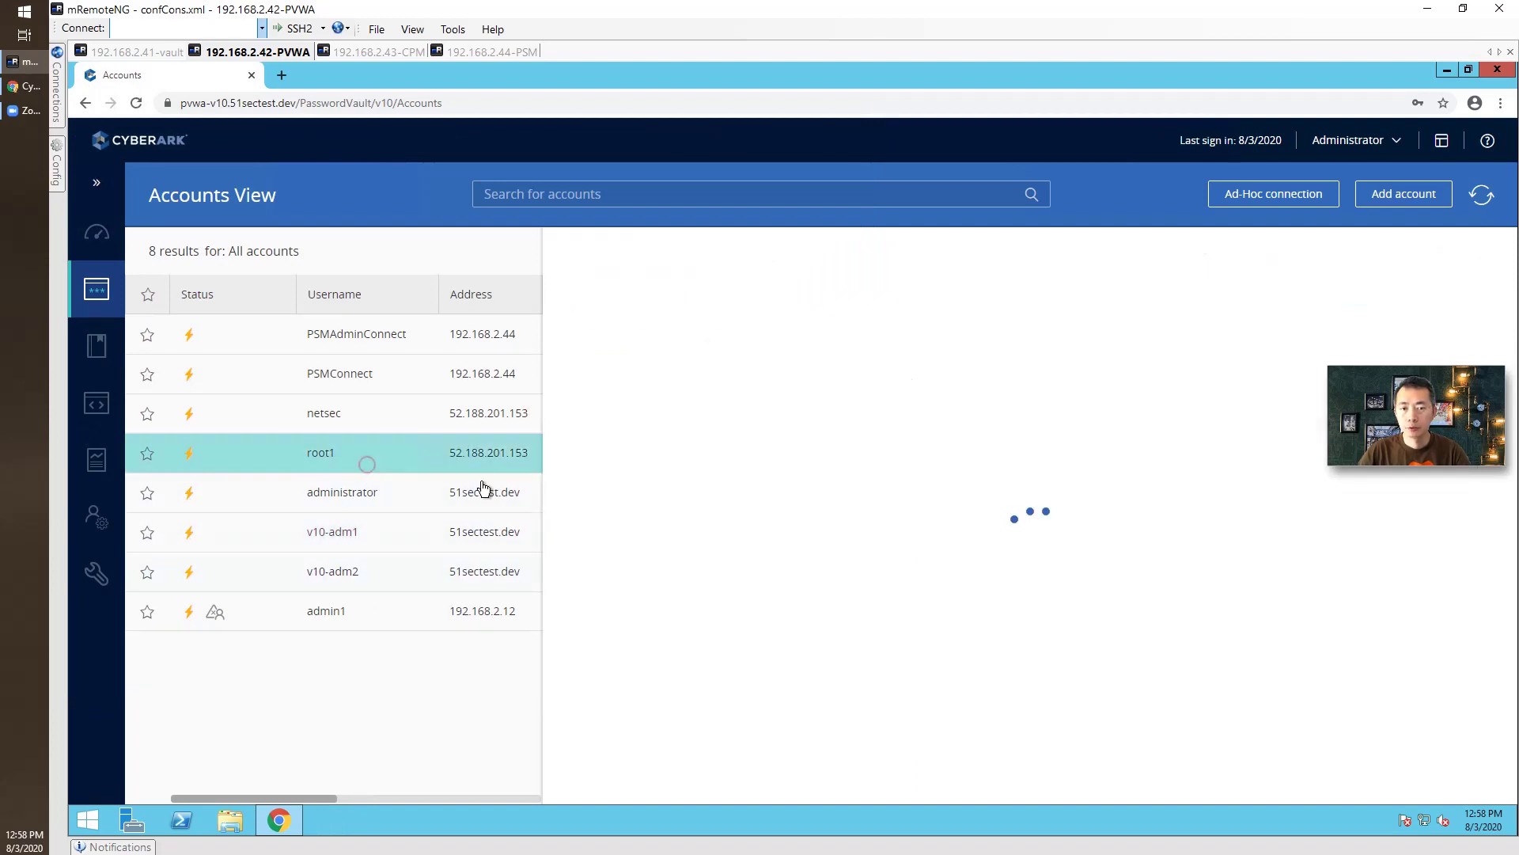
pyautogui.moveTo(717, 667); pyautogui.dragTo(875, 661)
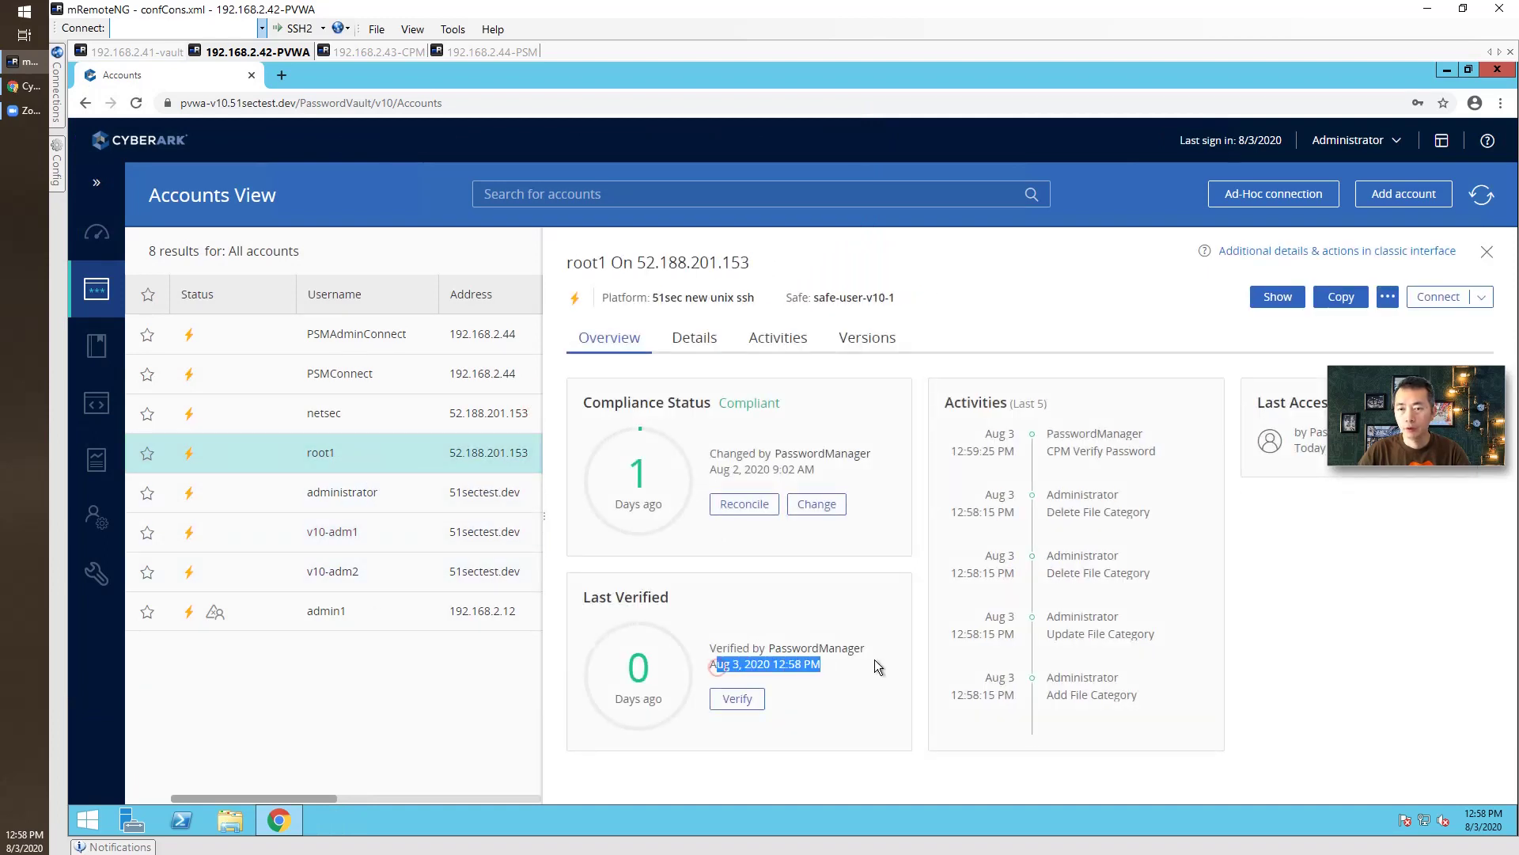
pyautogui.click(1438, 298)
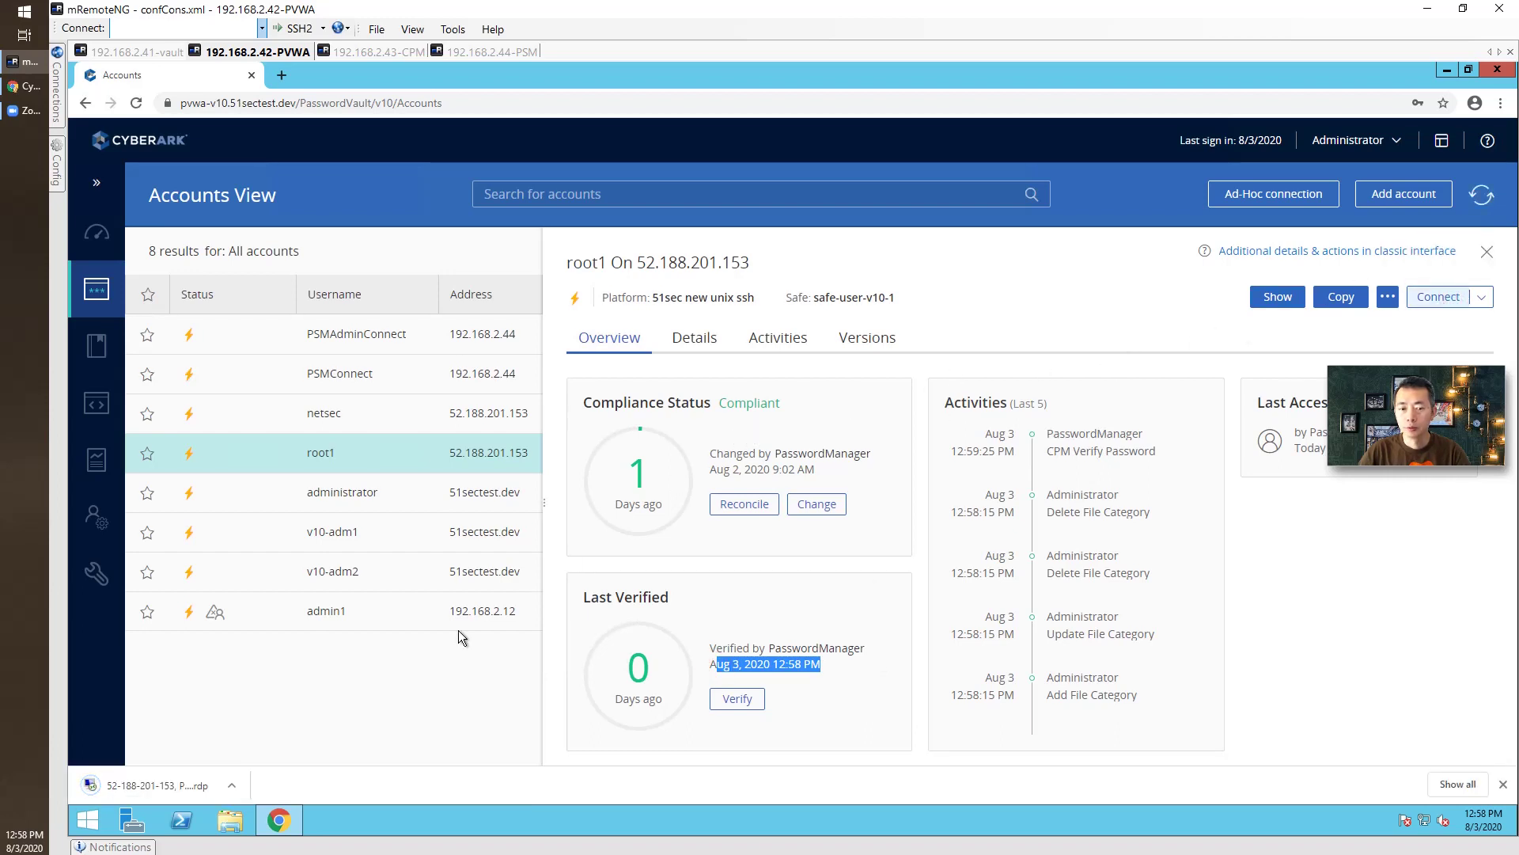
pyautogui.click(150, 785)
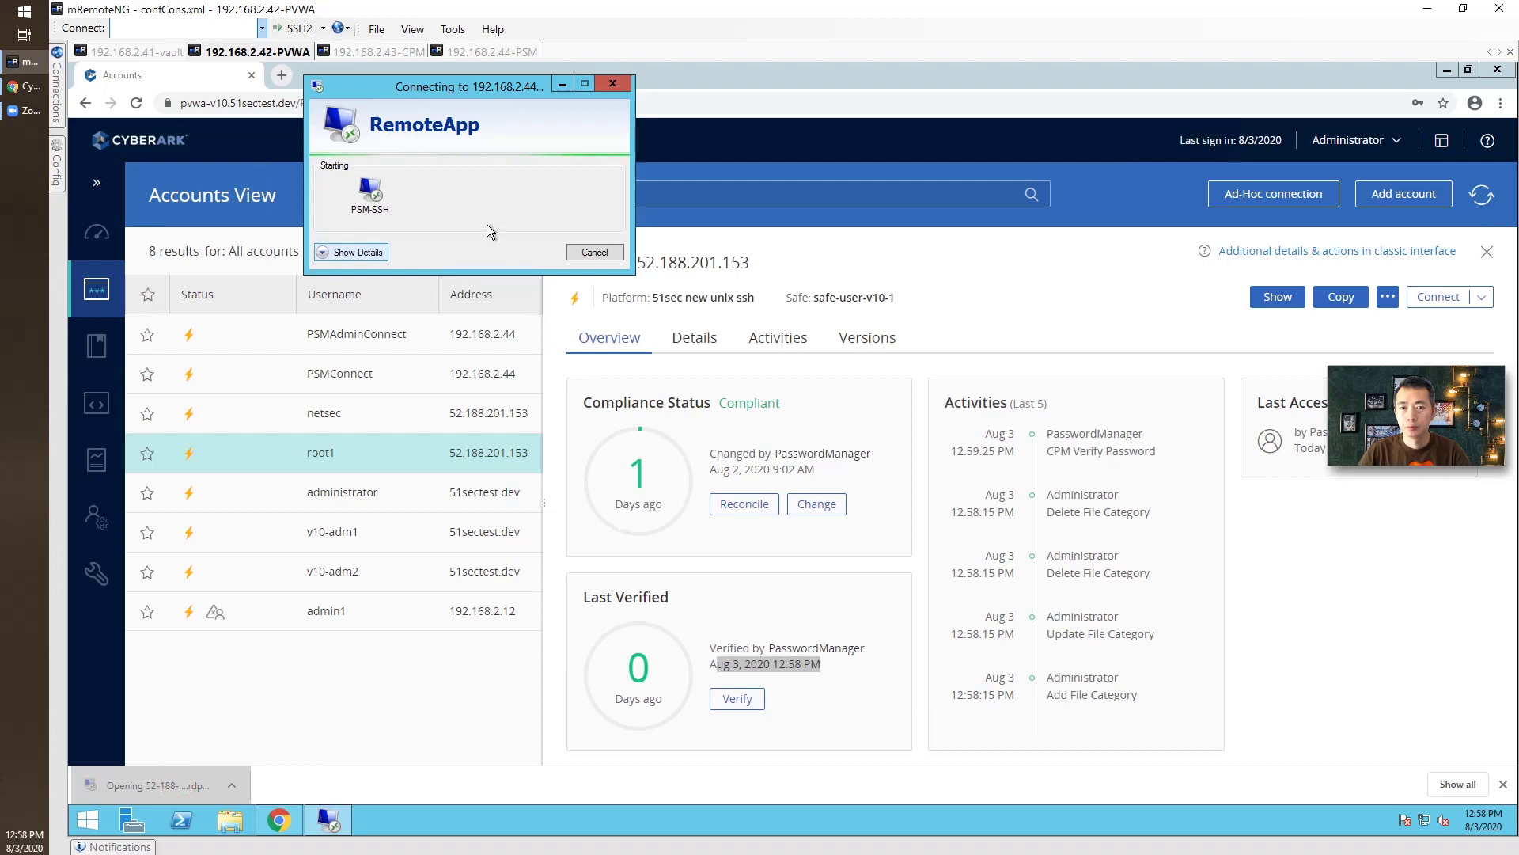
pyautogui.click(382, 251)
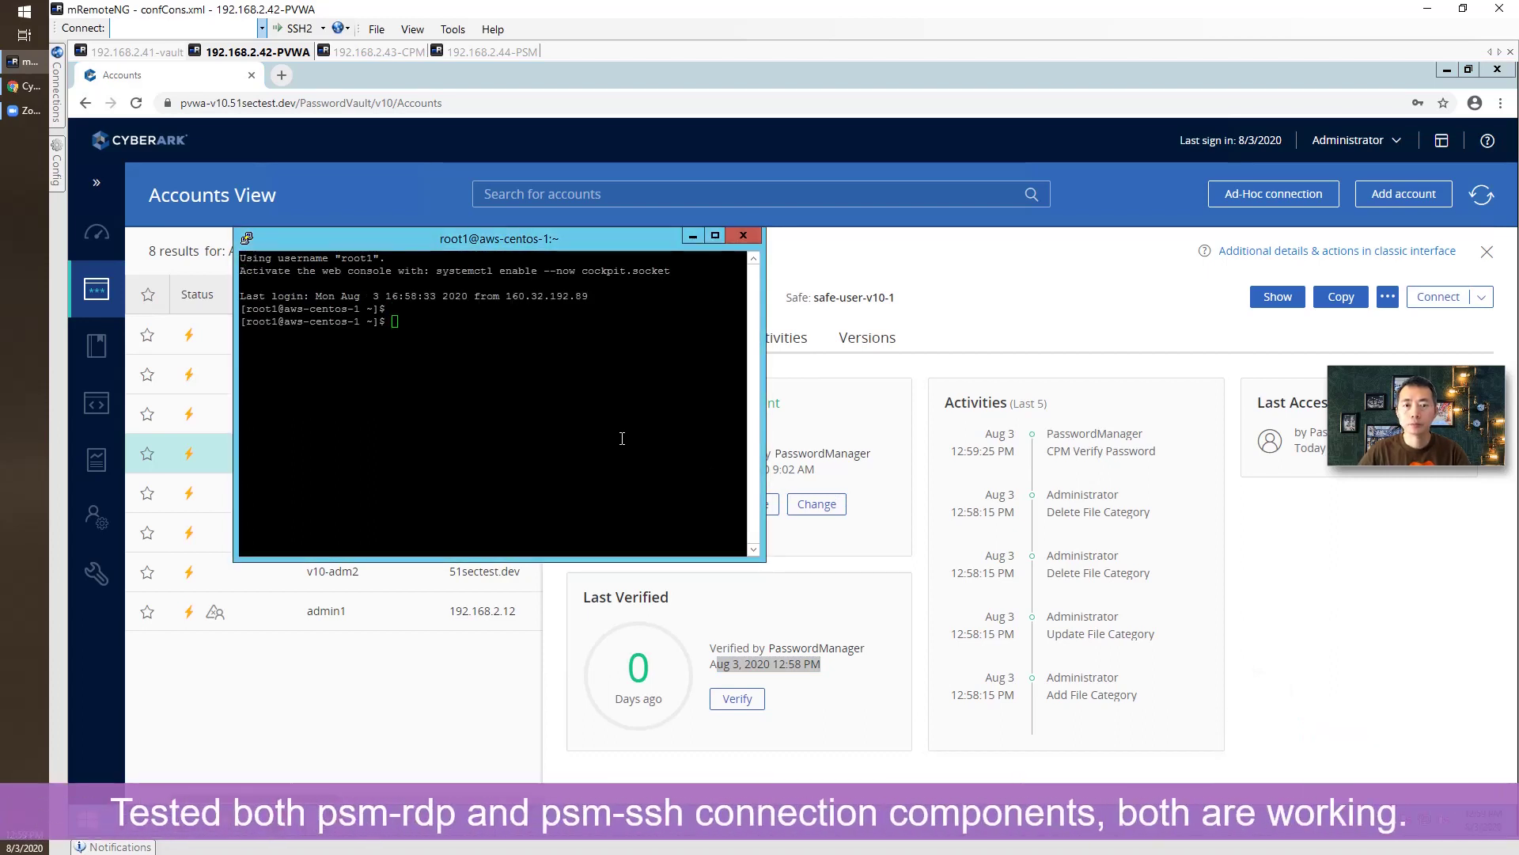
# Close the SSH terminal, confirm ending the PSM session, and return to the 192.168.2.44-PSM tab.
pyautogui.click(743, 236)
pyautogui.click(861, 498)
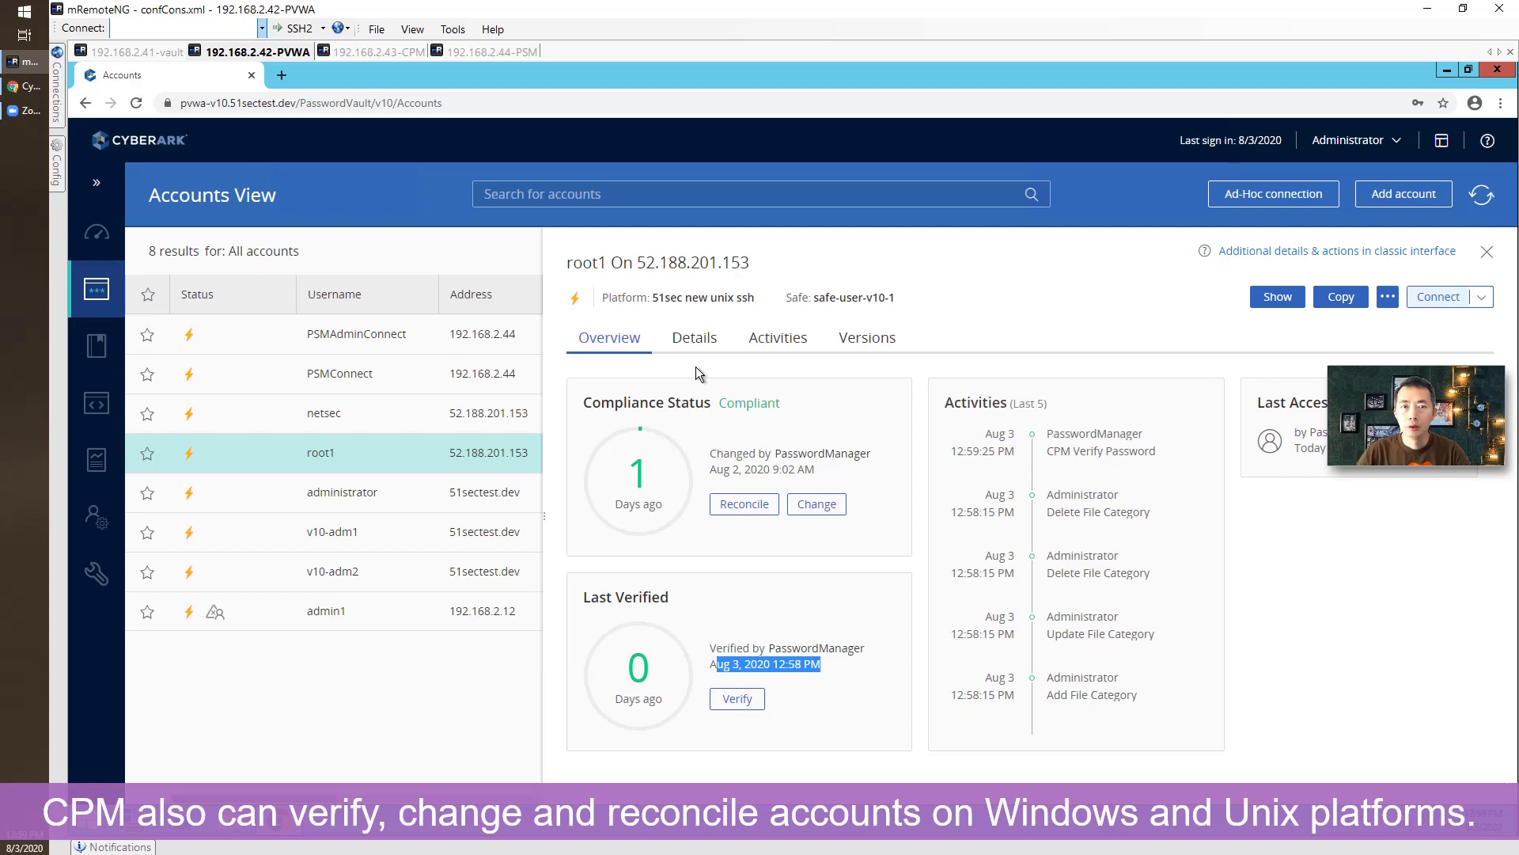
pyautogui.click(479, 51)
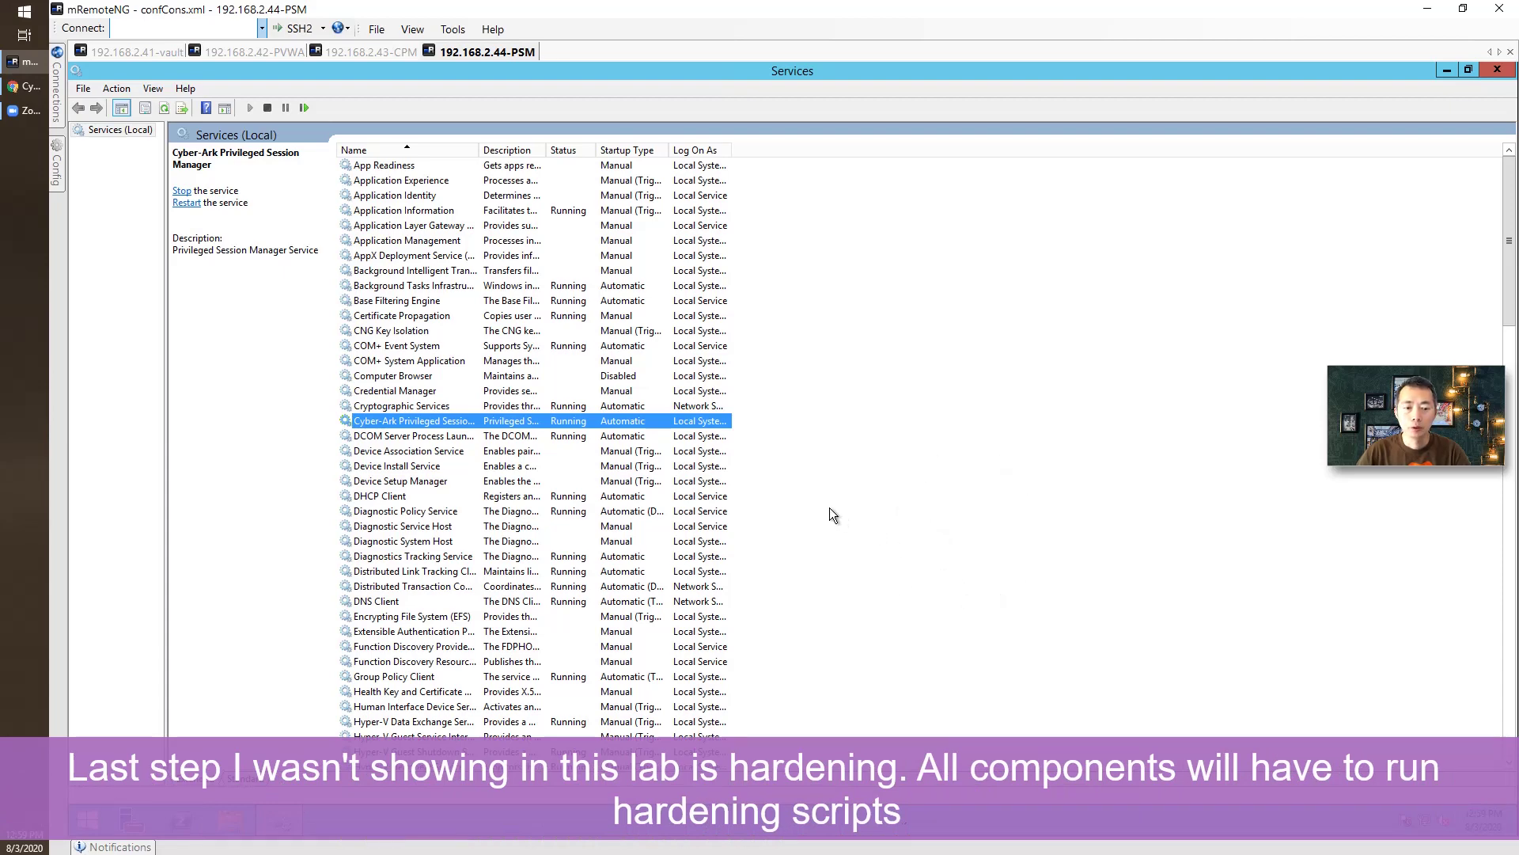
# Browse File Explorer to C:\InstallFilesv11.5\Privileged Session Manager-Rls-v11.5\InstallationAutomation\Hardening.
pyautogui.click(229, 845)
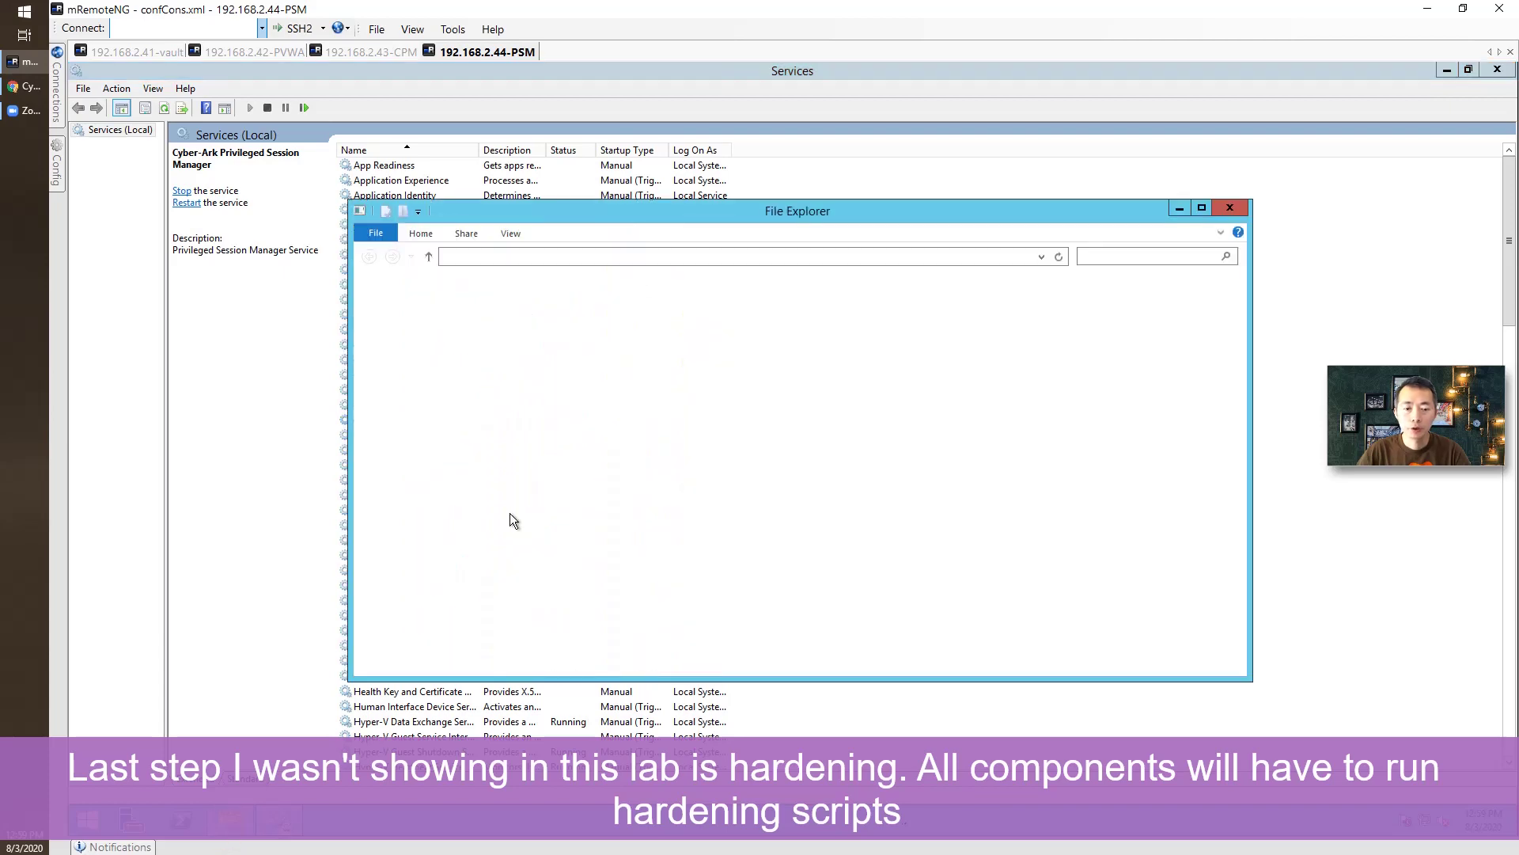
pyautogui.doubleClick(730, 440)
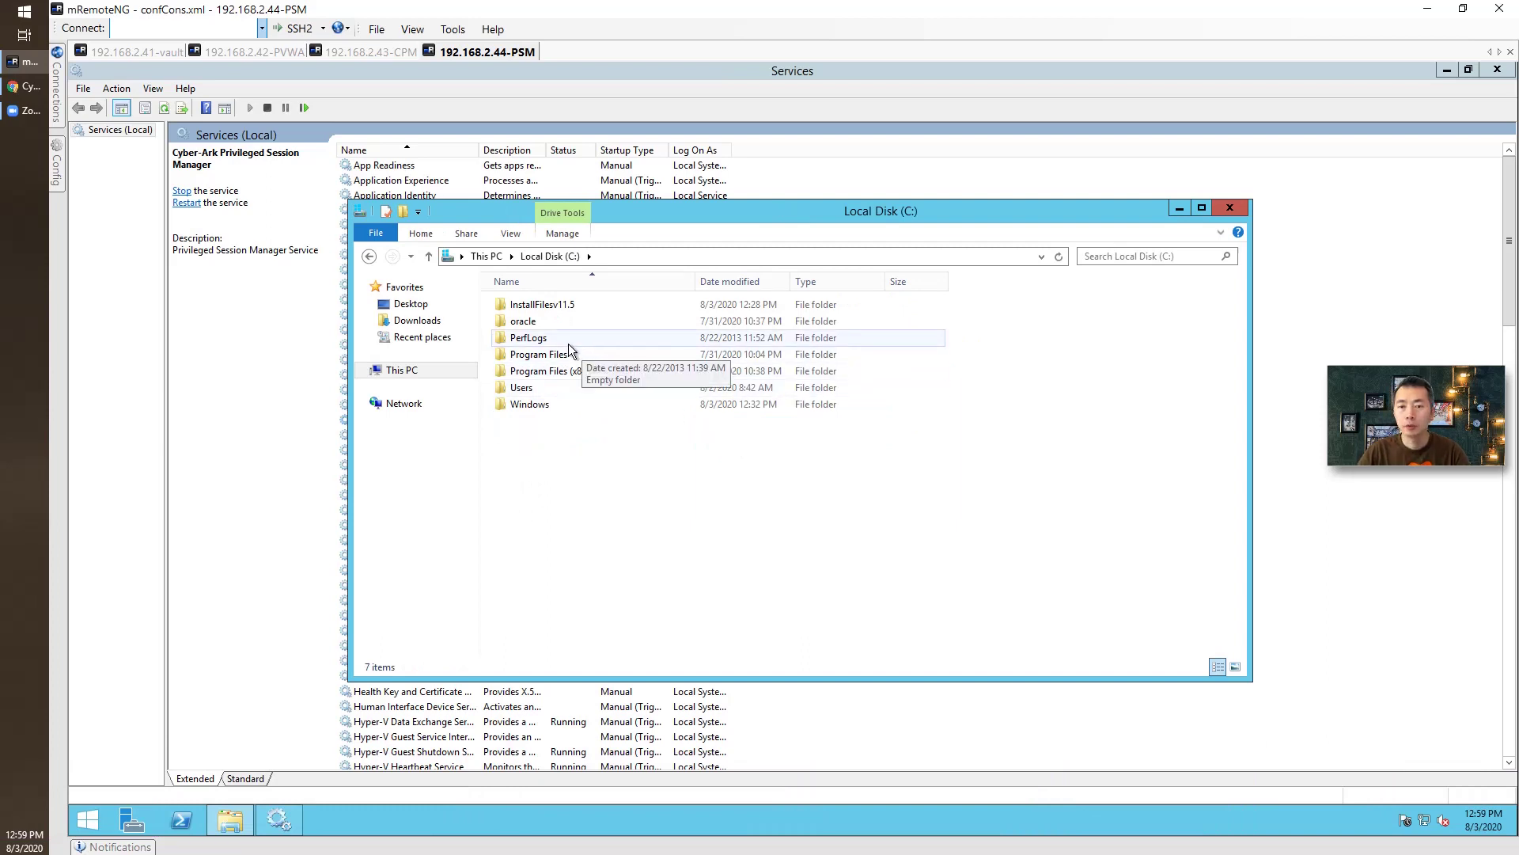
pyautogui.doubleClick(558, 374)
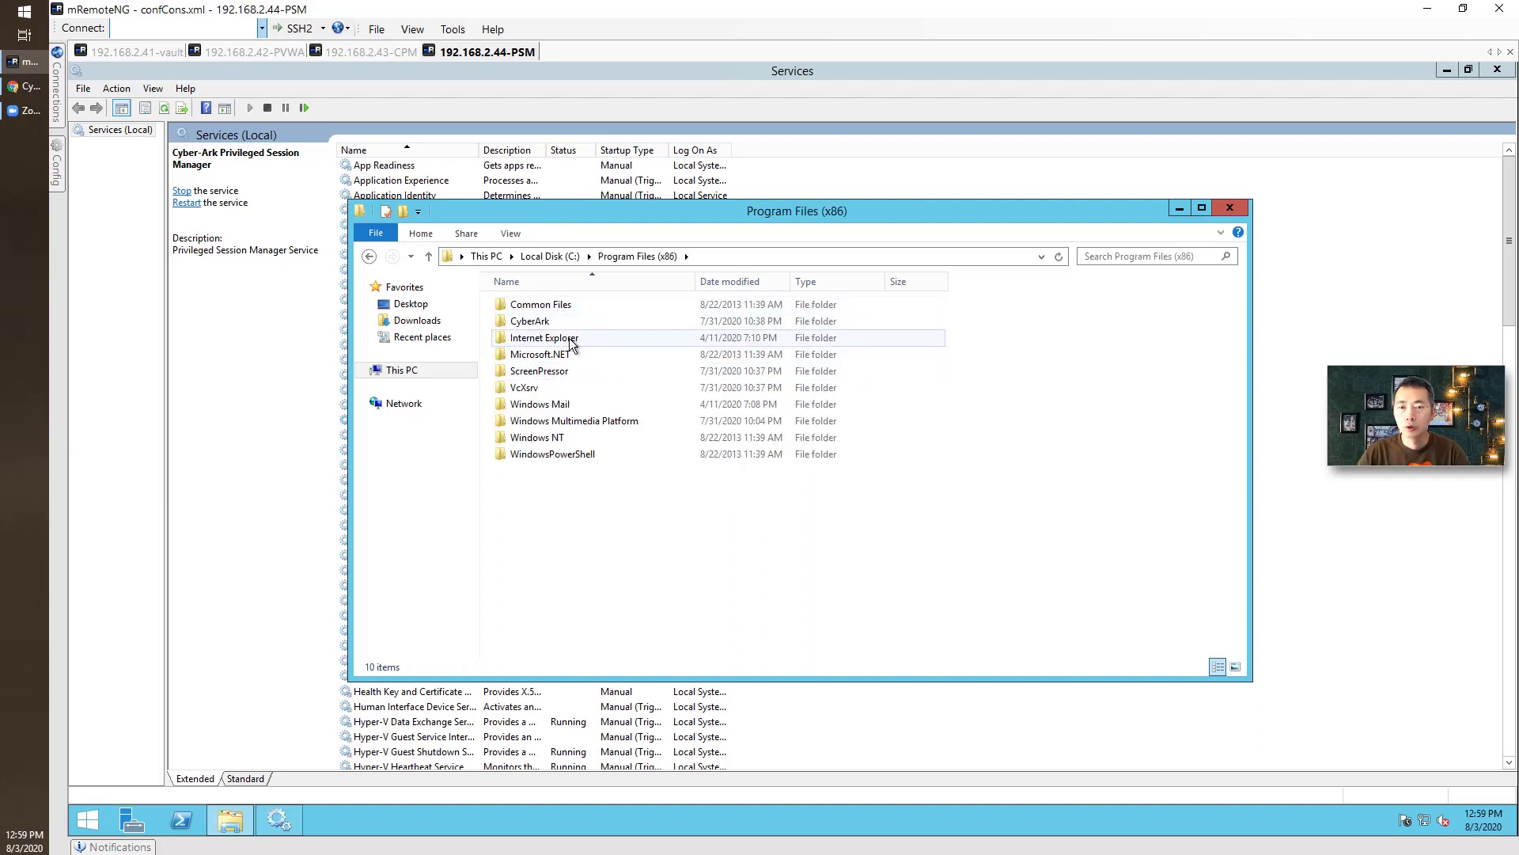
pyautogui.click(530, 259)
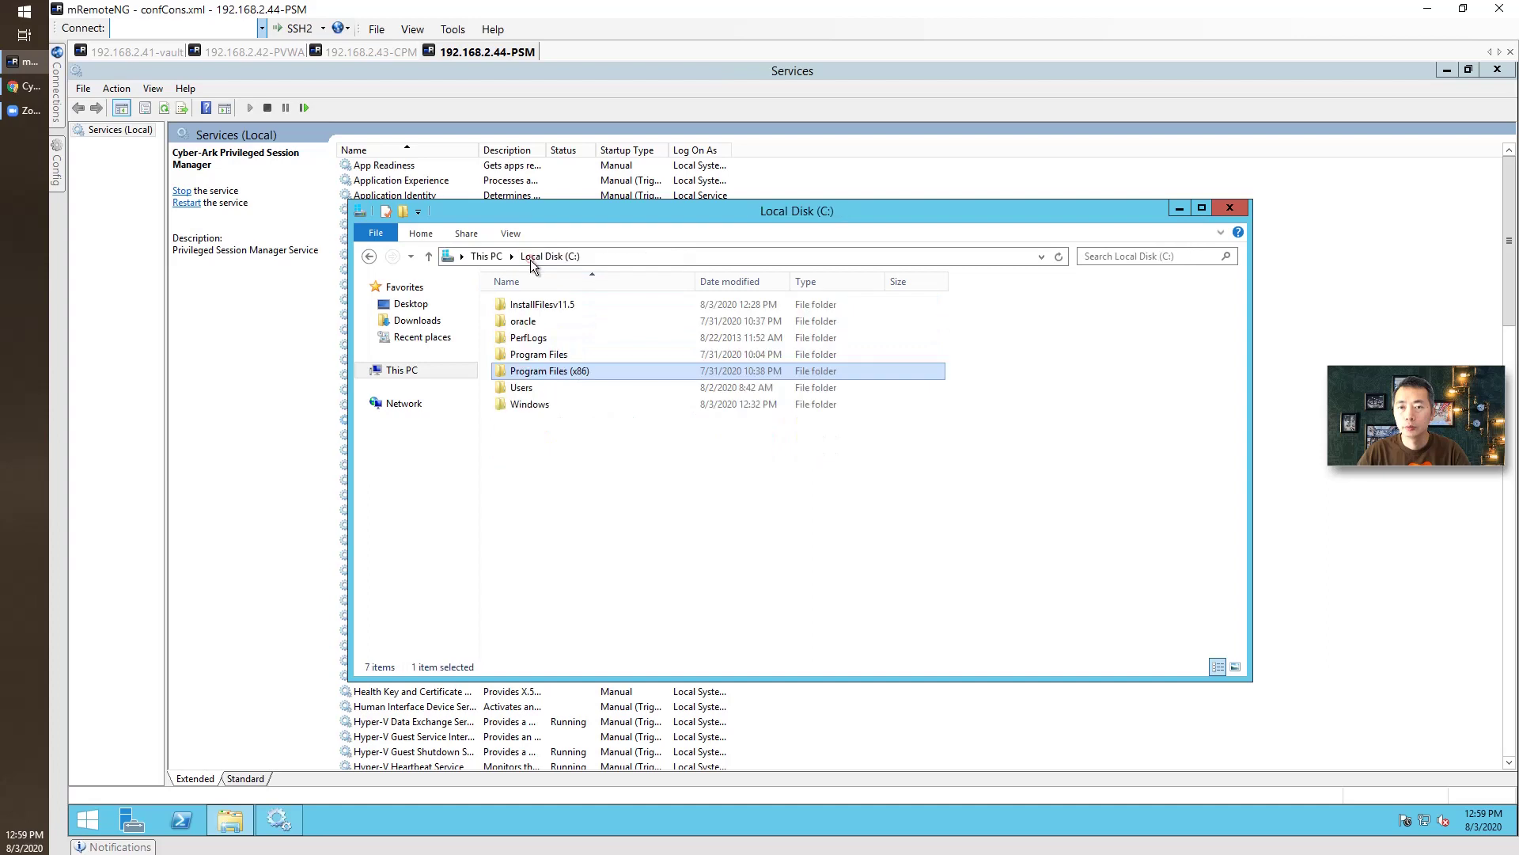
pyautogui.doubleClick(545, 312)
pyautogui.doubleClick(551, 306)
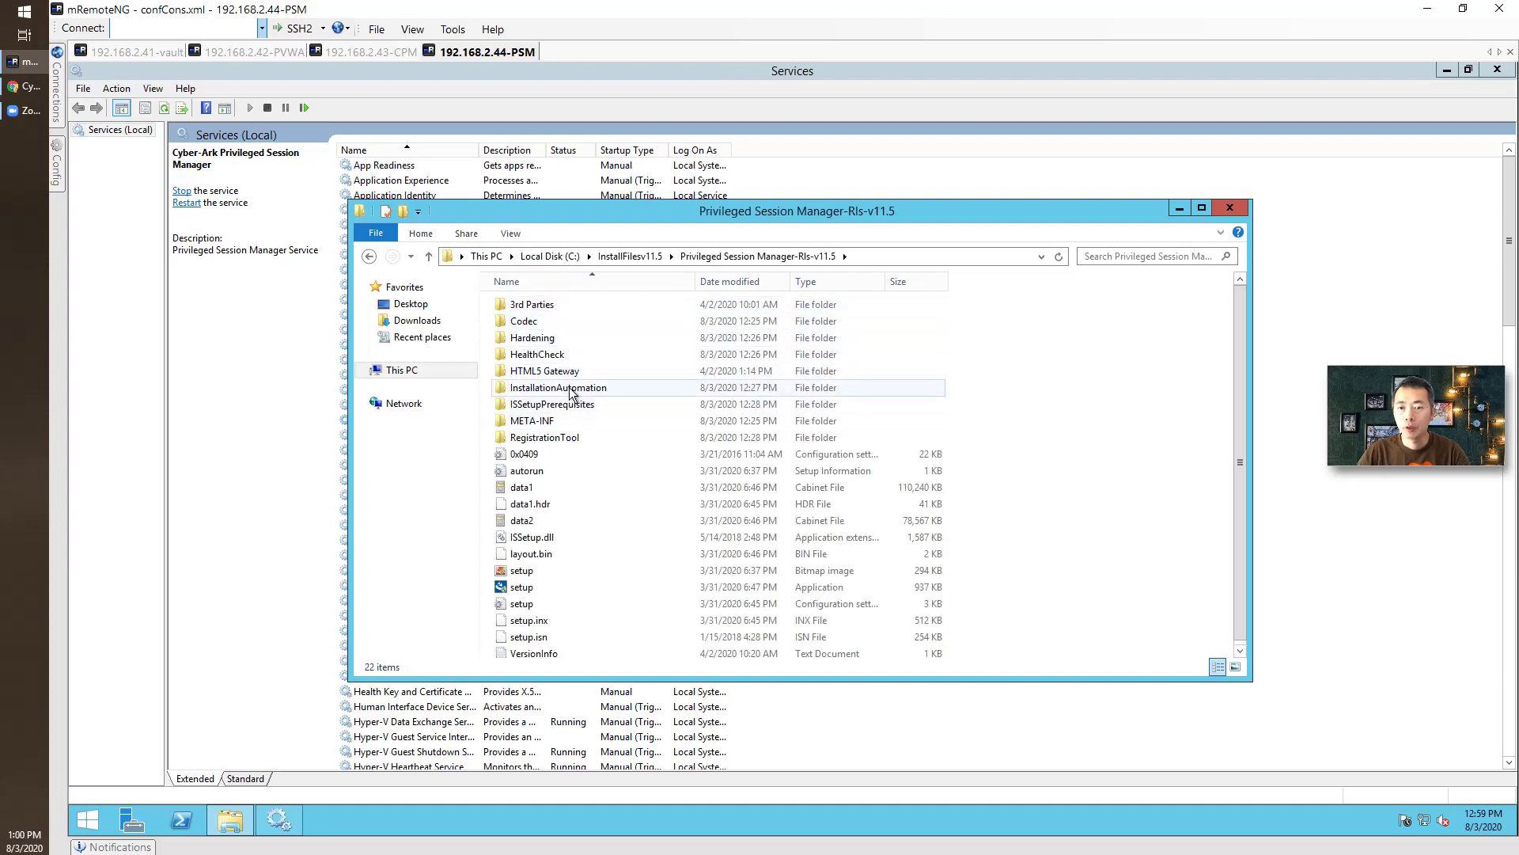
pyautogui.doubleClick(569, 387)
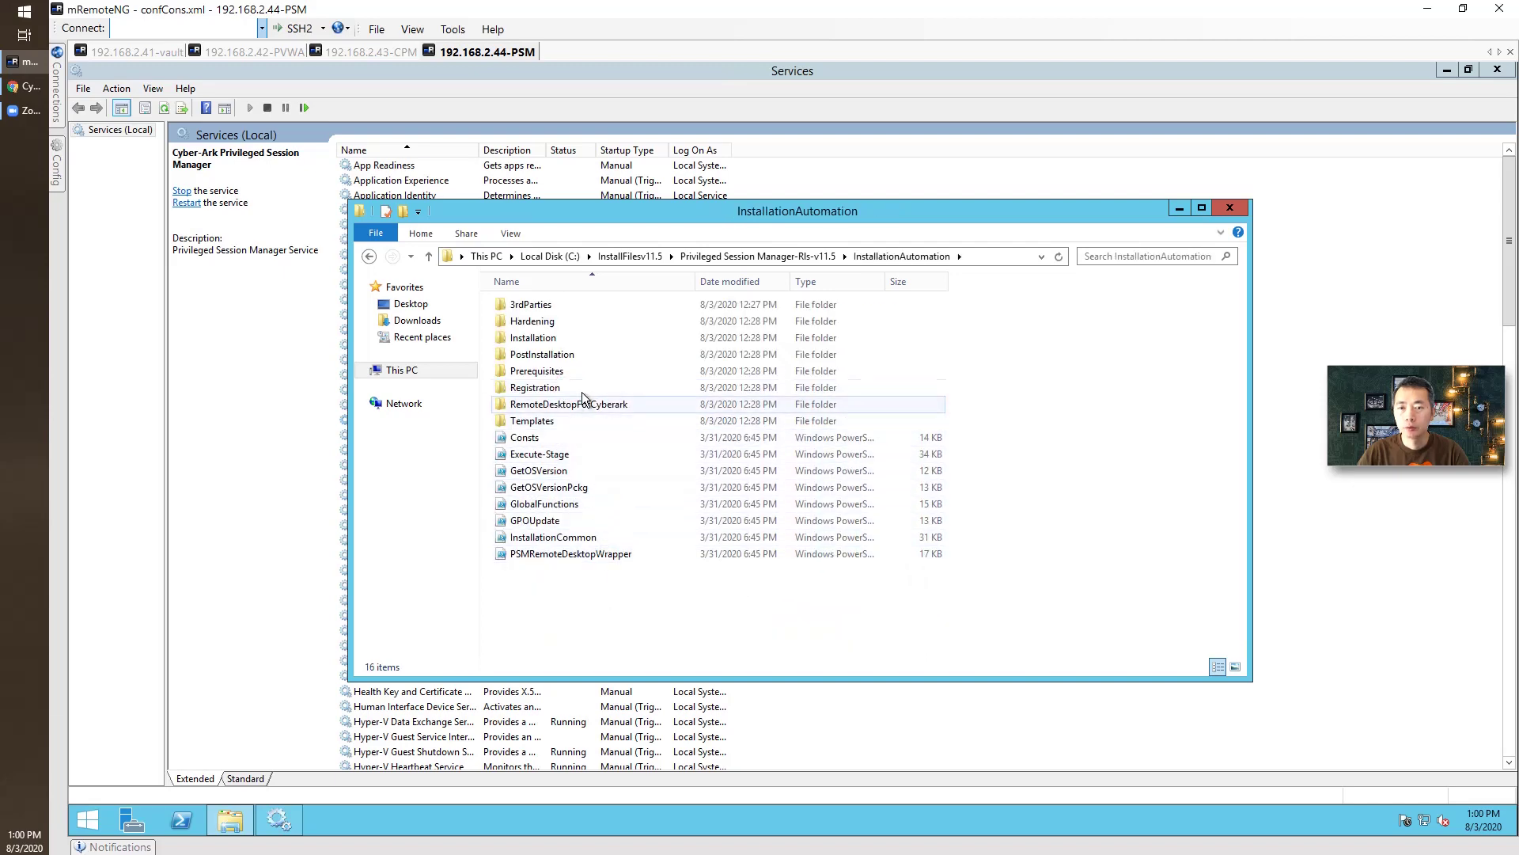
pyautogui.doubleClick(554, 322)
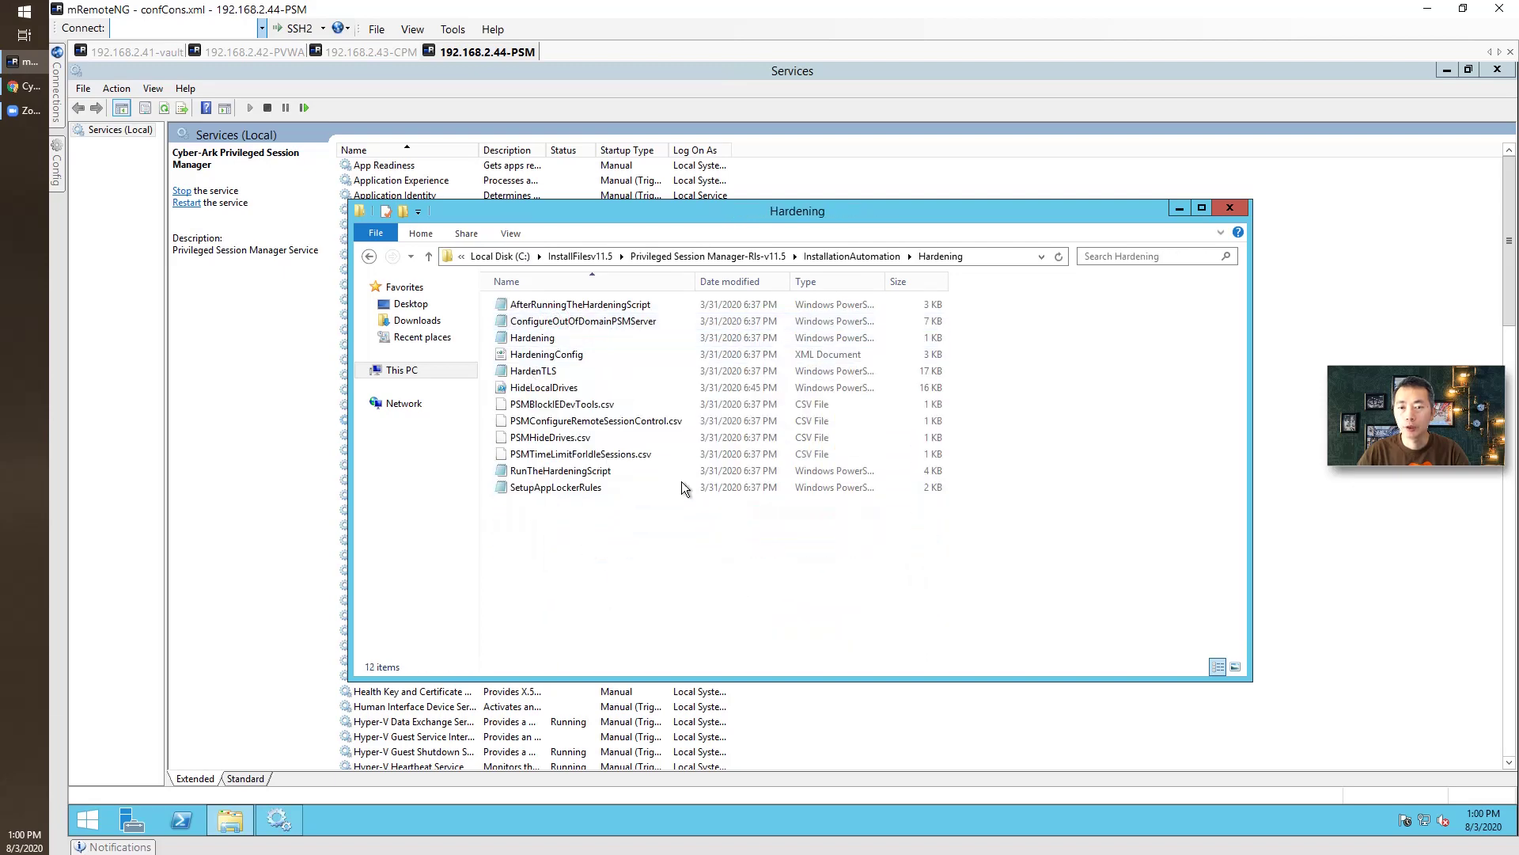